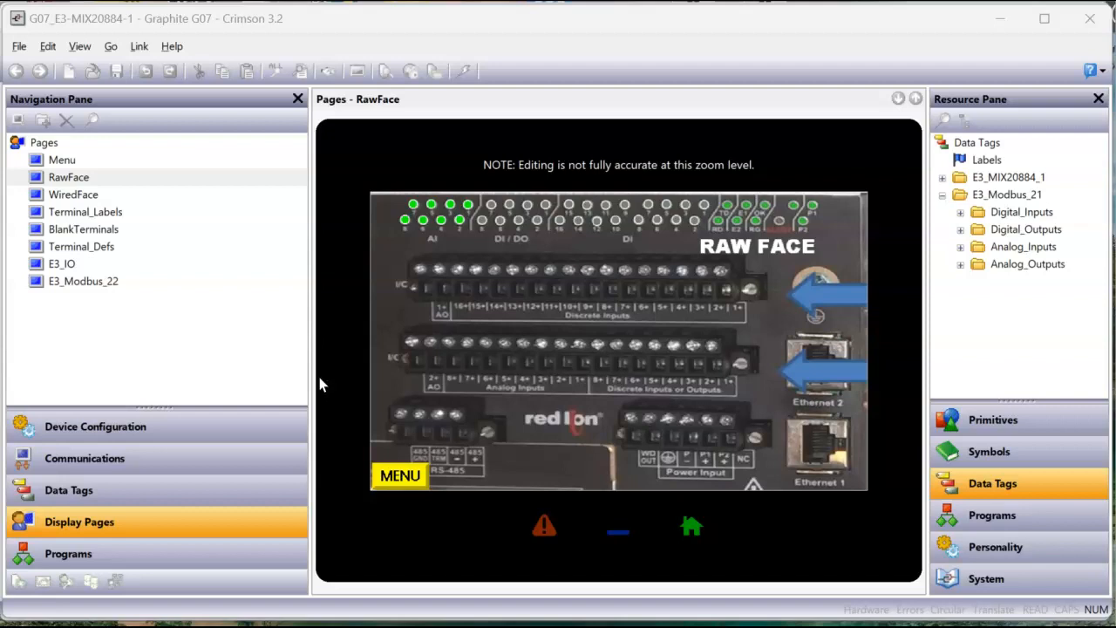
Step: Examine the controller images on the RawFace and WiredFace display pages
{"action": "left_click", "coordinate": [414, 321]}
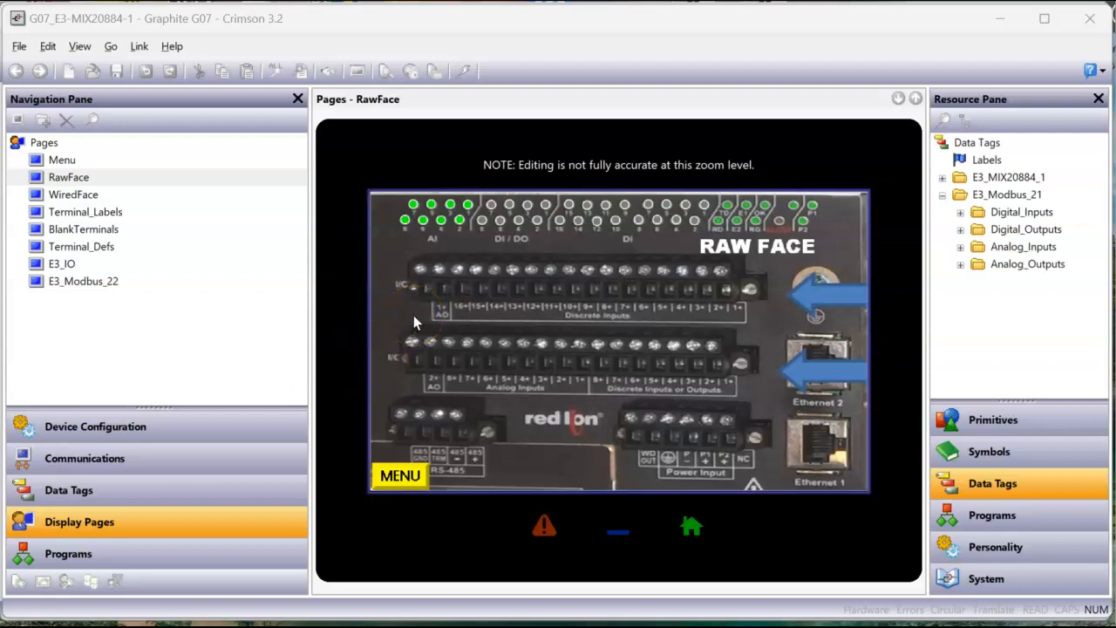
{"action": "left_click", "coordinate": [449, 307]}
{"action": "left_click", "coordinate": [73, 193]}
{"action": "left_click", "coordinate": [493, 323]}
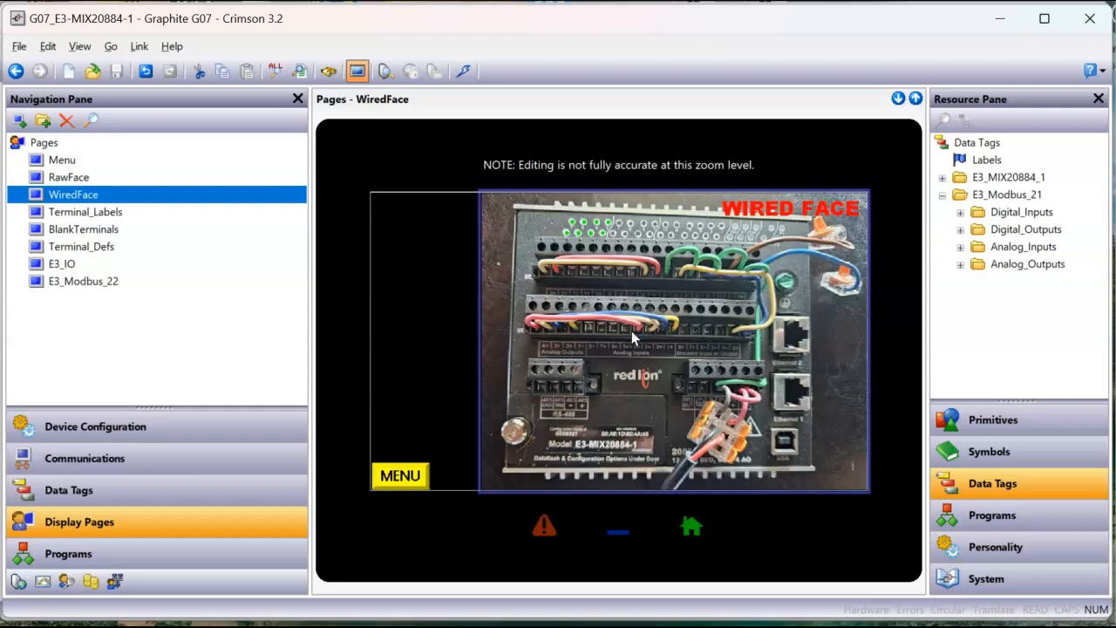
Step: Switch to the E3_MIX20884_1_Simulaor_240208 database and open the E3_IO folder in its data tags
{"action": "mouse_move", "coordinate": [569, 627]}
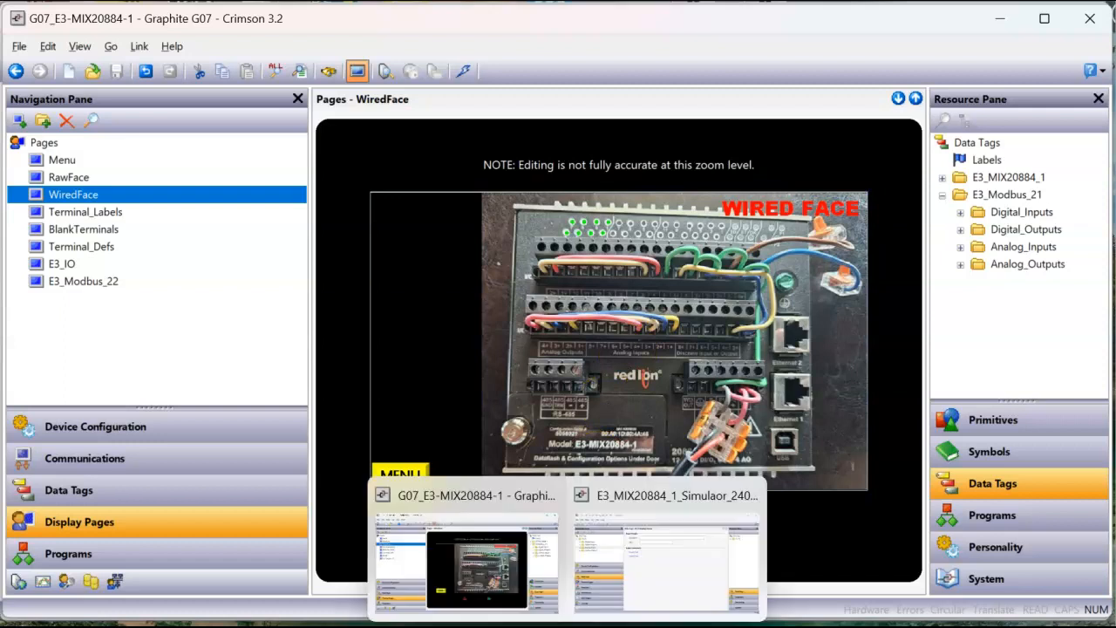
{"action": "left_click", "coordinate": [610, 586]}
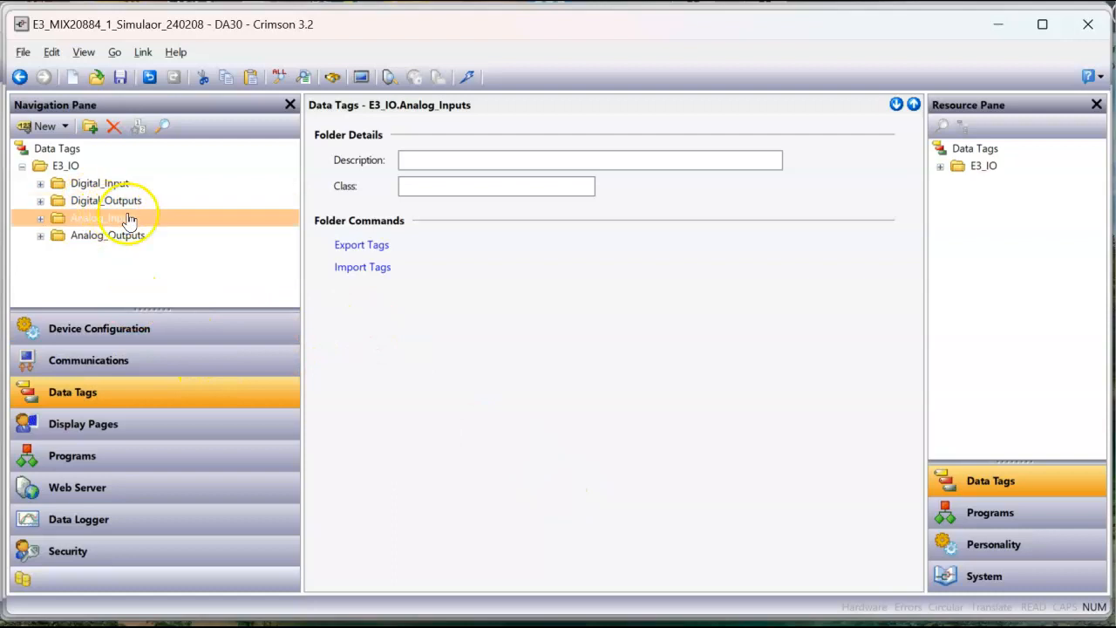
{"action": "left_click", "coordinate": [70, 152]}
{"action": "left_click", "coordinate": [96, 155]}
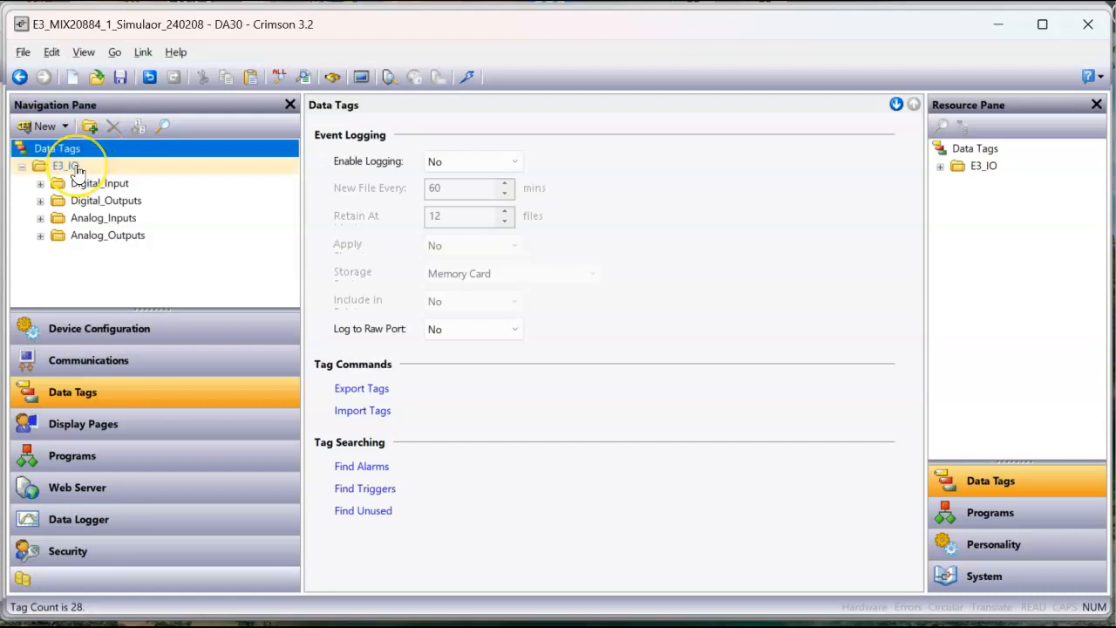
{"action": "left_click", "coordinate": [83, 167]}
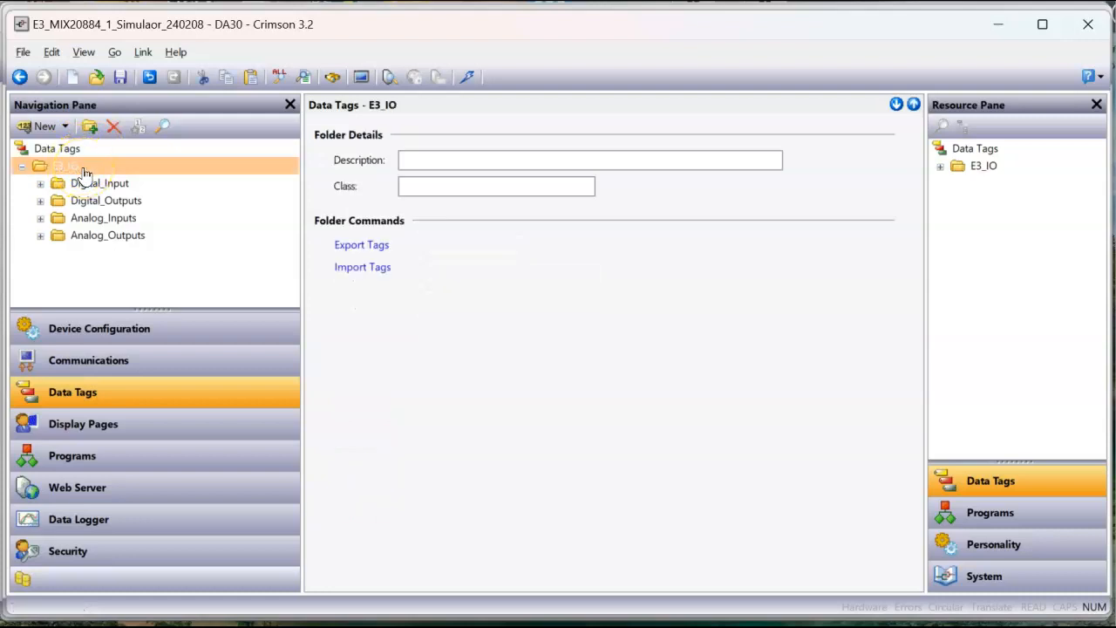
Step: Expand the Digital_Input folder, inspect the DI_1 tag's data settings and enlarge the navigation tree area
{"action": "left_click", "coordinate": [43, 185]}
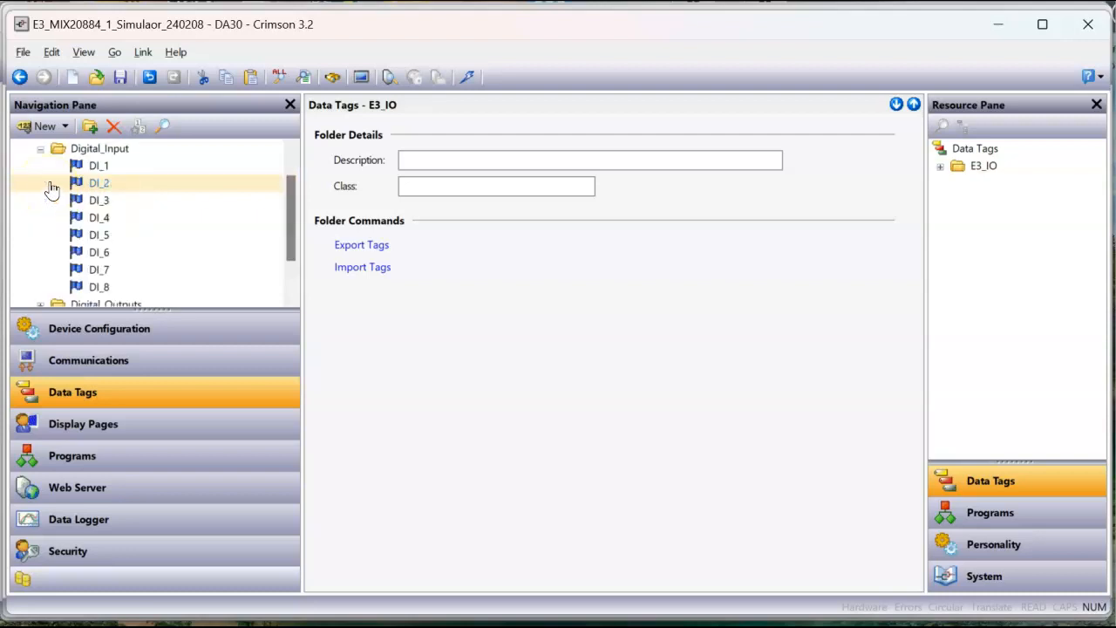
{"action": "left_click", "coordinate": [106, 150]}
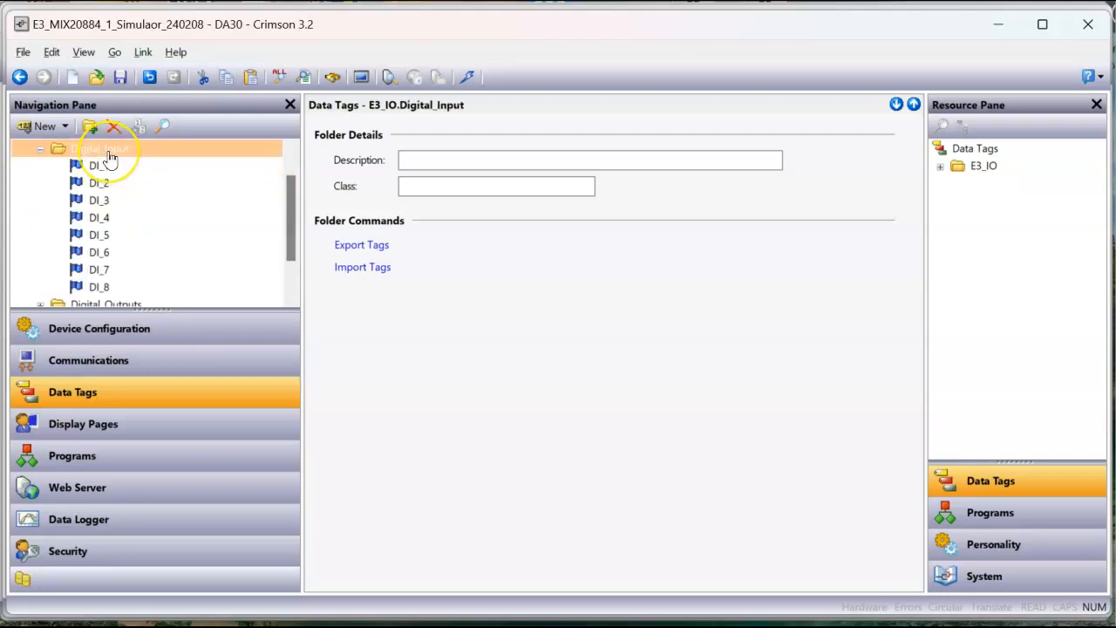
{"action": "left_click", "coordinate": [98, 166]}
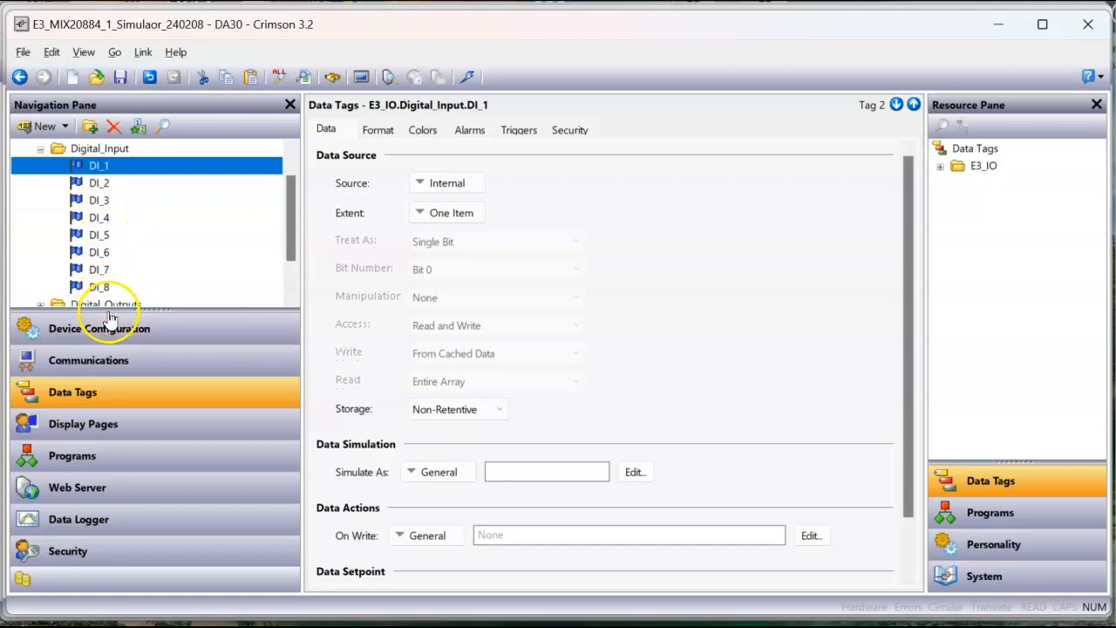
{"action": "left_click_drag", "start_coordinate": [103, 311], "coordinate": [98, 397]}
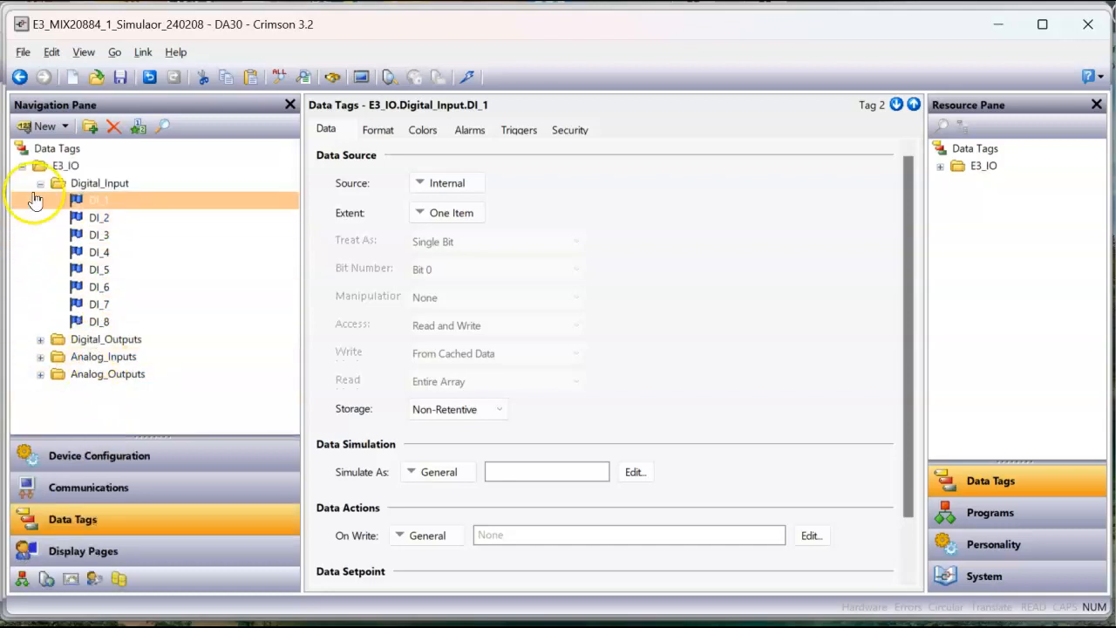
Step: Collapse the Digital_Input folder and inspect the D0_1 and D0_3 tags in the Digital_Outputs folder
{"action": "left_click", "coordinate": [40, 183]}
{"action": "left_click", "coordinate": [41, 201]}
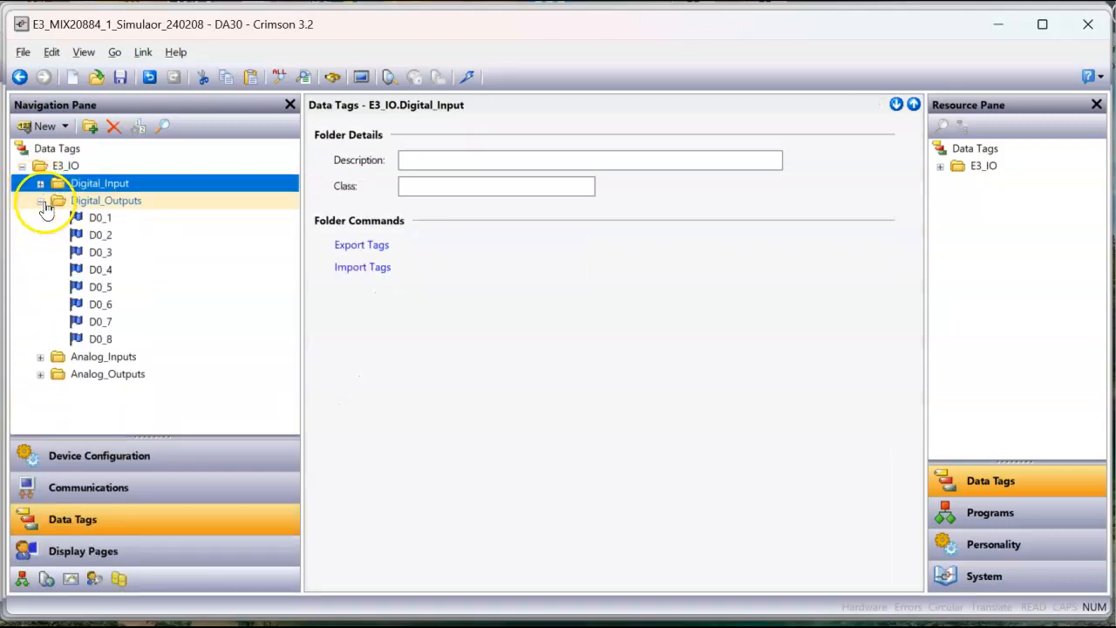
{"action": "left_click", "coordinate": [110, 205]}
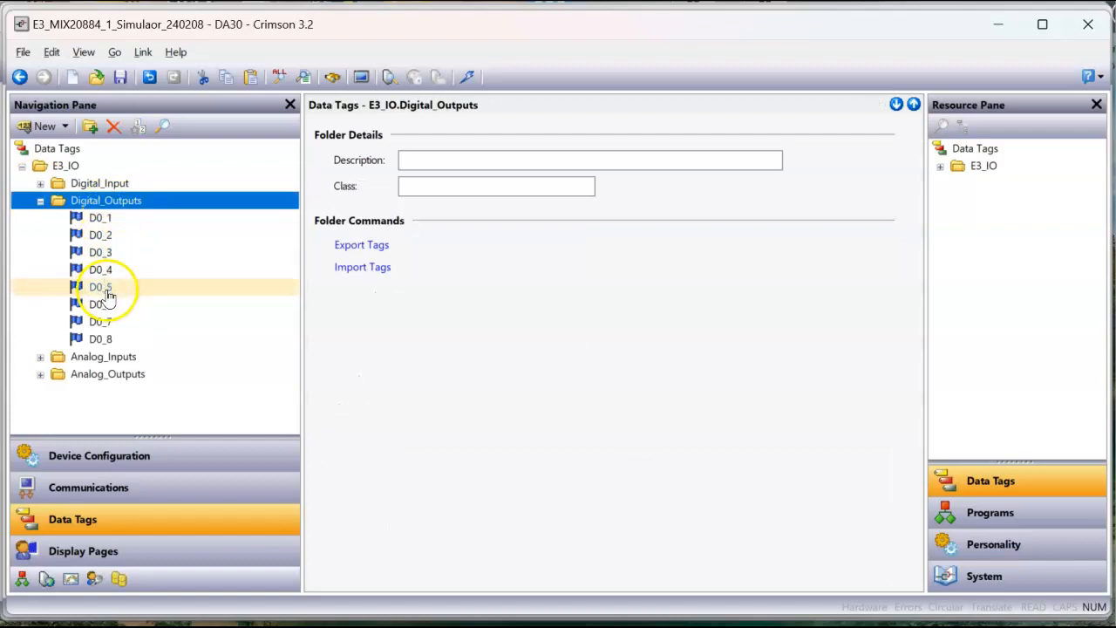
{"action": "left_click", "coordinate": [108, 222]}
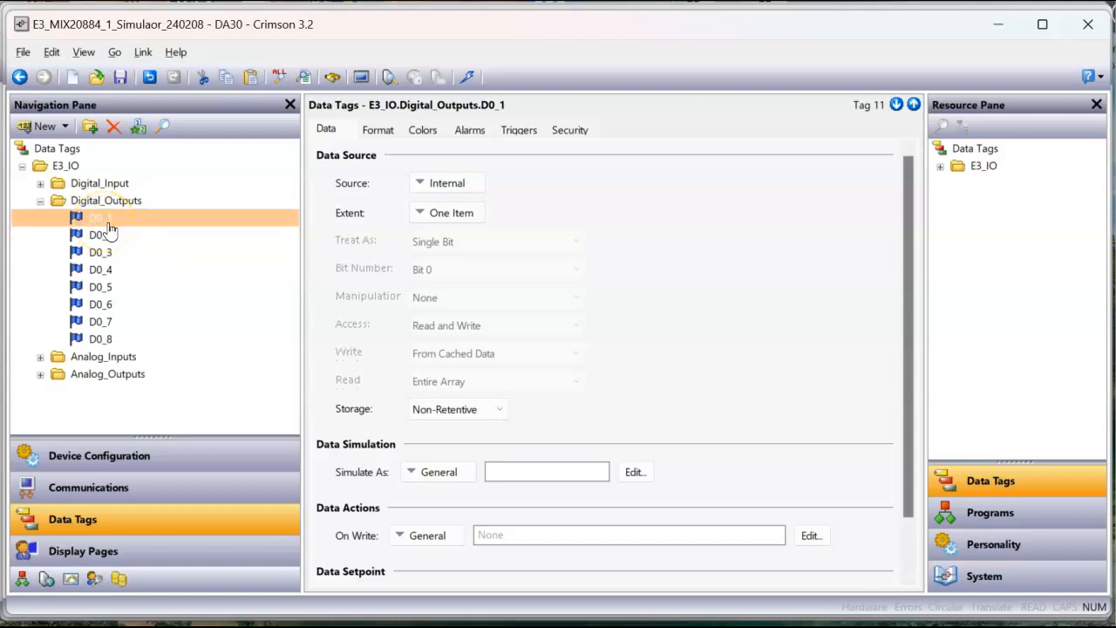
{"action": "left_click", "coordinate": [106, 222]}
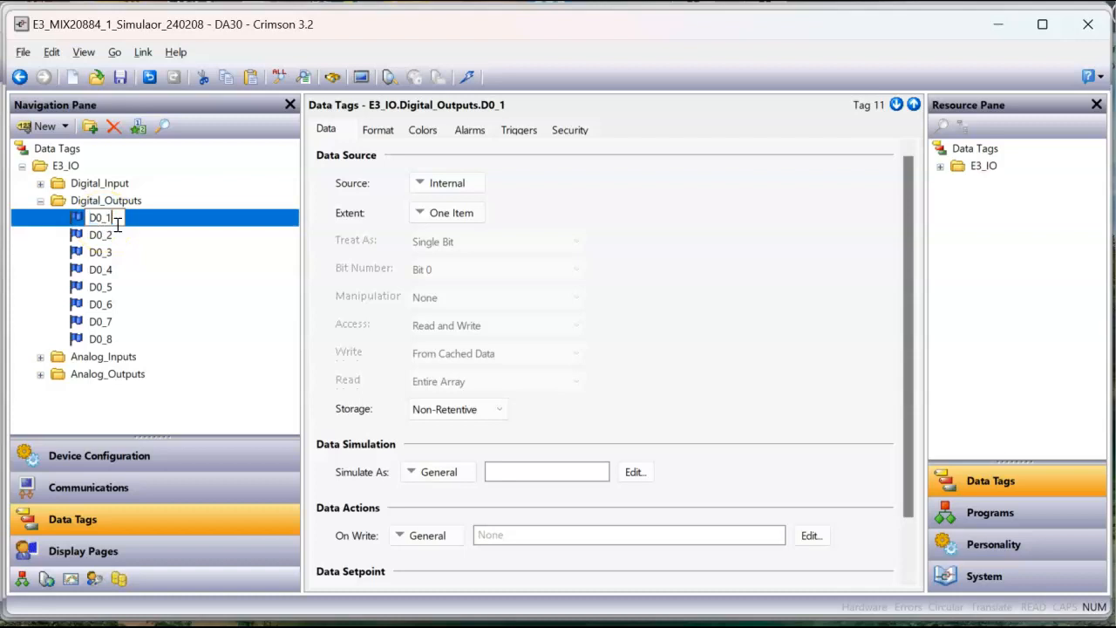
{"action": "left_click", "coordinate": [132, 252]}
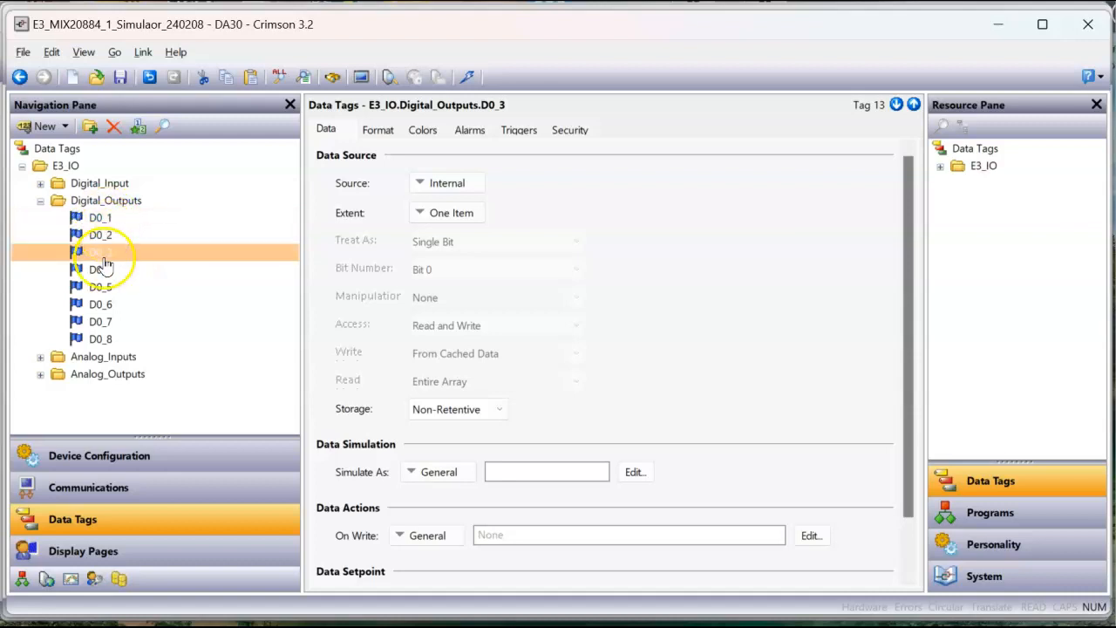
Step: Collapse Digital_Outputs and inspect the AI_1 and AI_6 tags in Analog_Inputs, including the available new tag types
{"action": "left_click", "coordinate": [40, 202]}
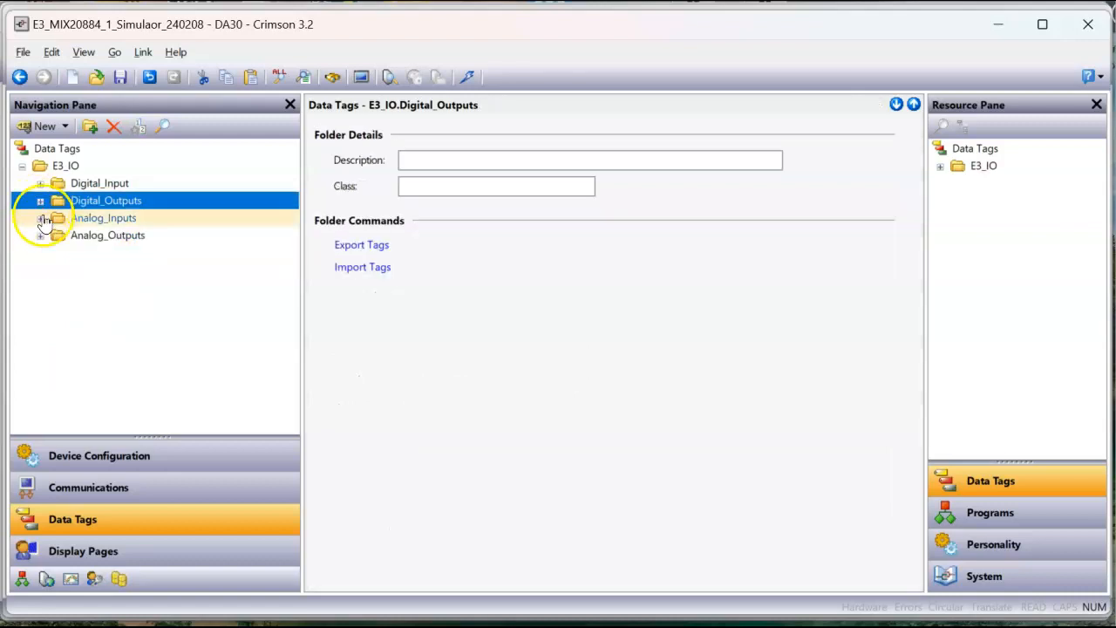
{"action": "left_click", "coordinate": [41, 218]}
{"action": "left_click", "coordinate": [87, 236]}
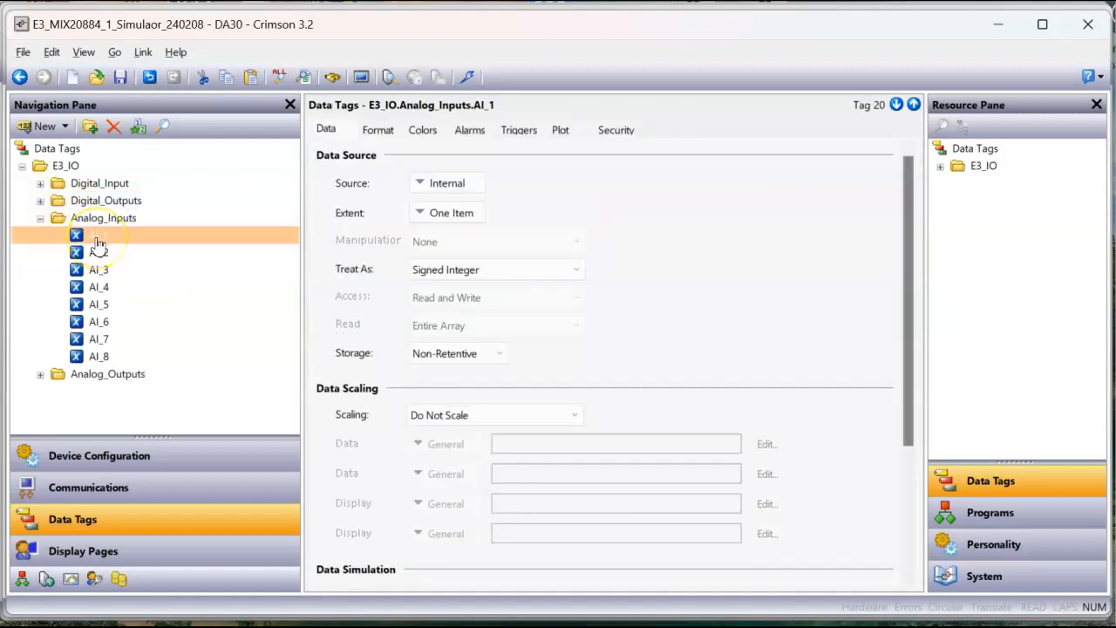
{"action": "left_click", "coordinate": [48, 126]}
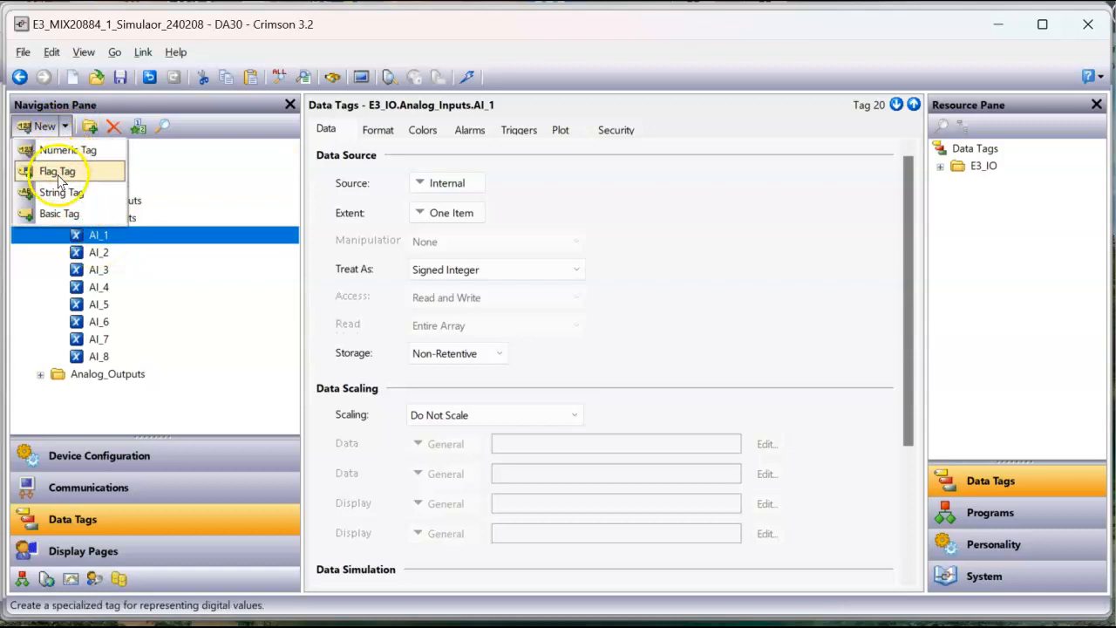
{"action": "left_click", "coordinate": [148, 322]}
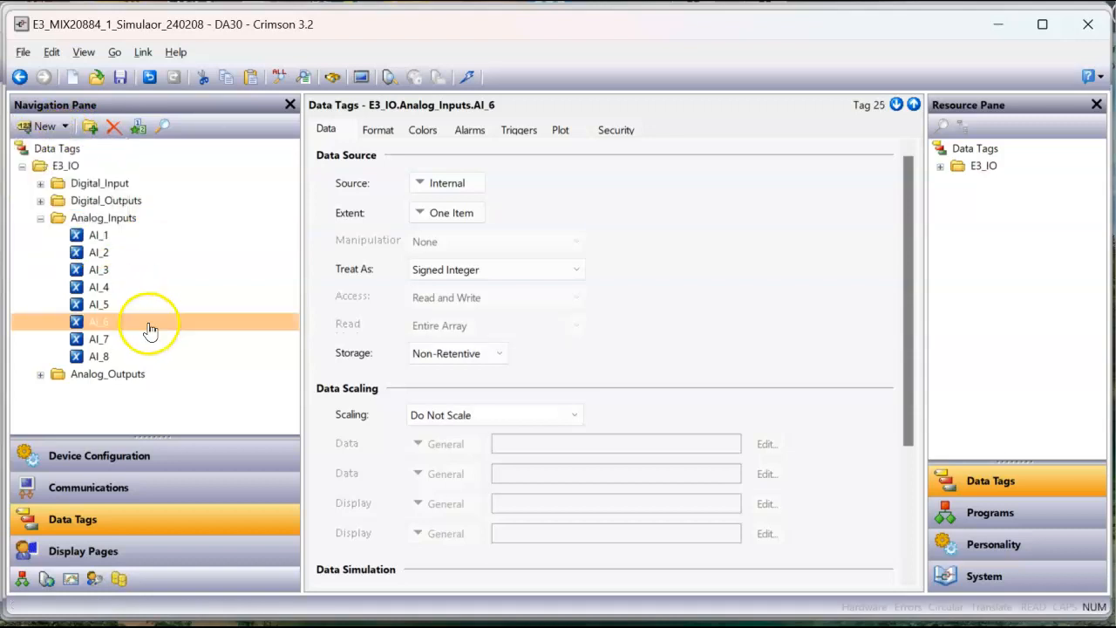
{"action": "left_click", "coordinate": [112, 242]}
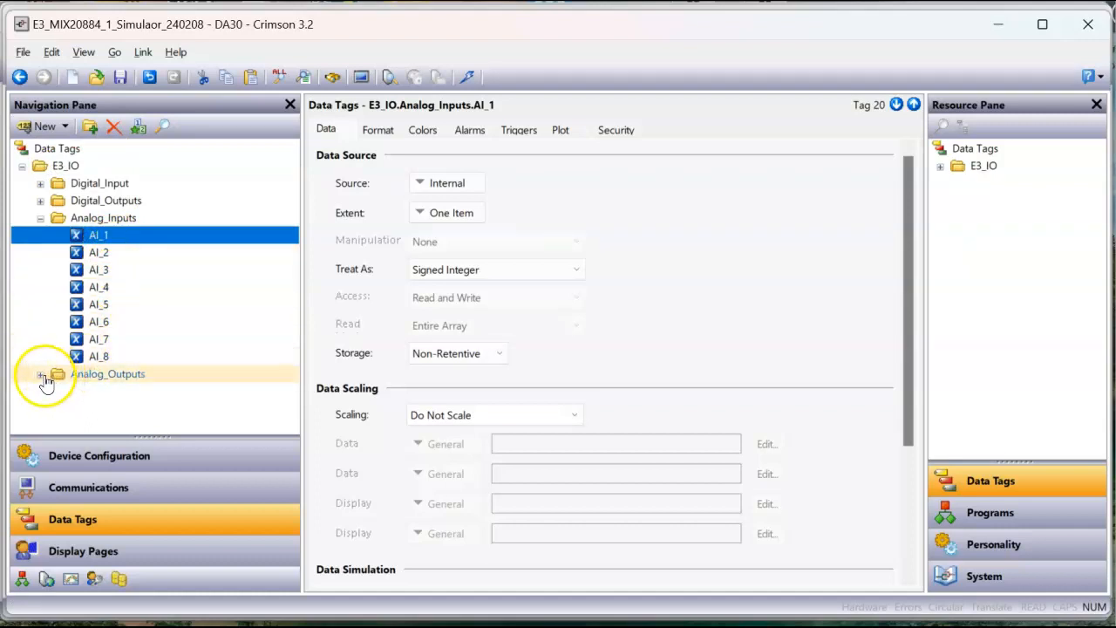
Step: Inspect the AO_1 and AO_4 tags in the Analog_Outputs folder, collapsing both analog folders
{"action": "left_click", "coordinate": [40, 374]}
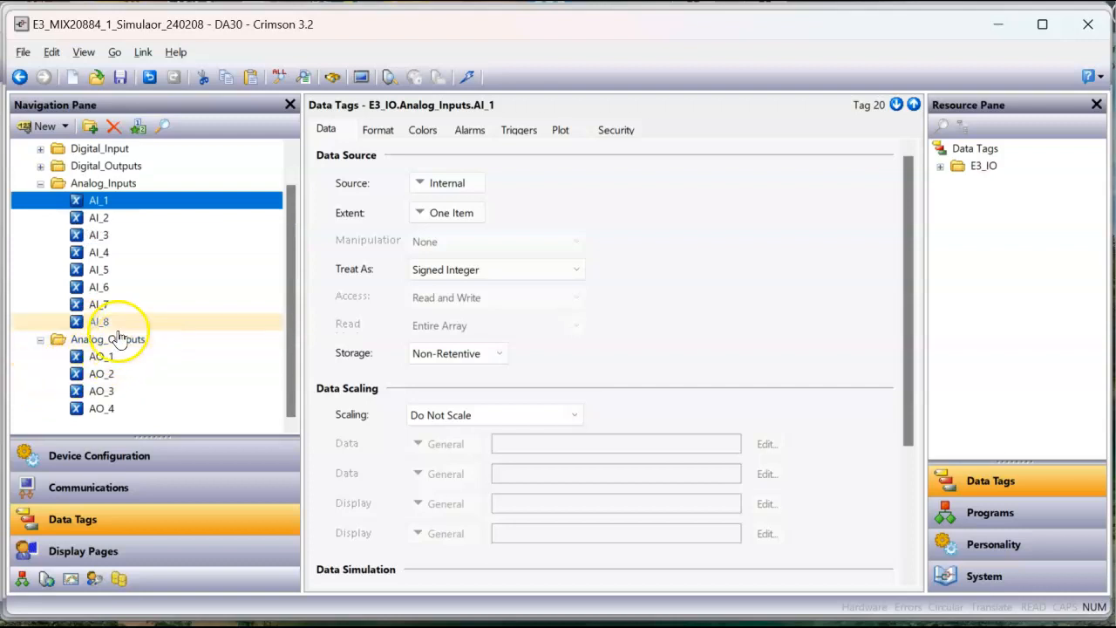
{"action": "left_click", "coordinate": [41, 185]}
{"action": "left_click", "coordinate": [99, 253]}
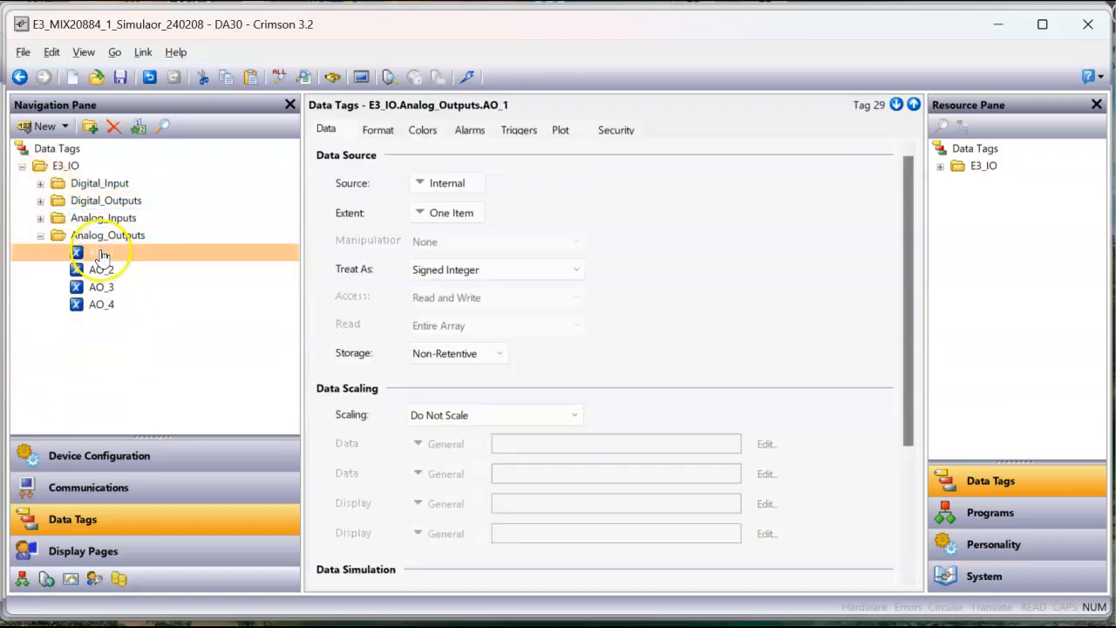
{"action": "left_click", "coordinate": [104, 305]}
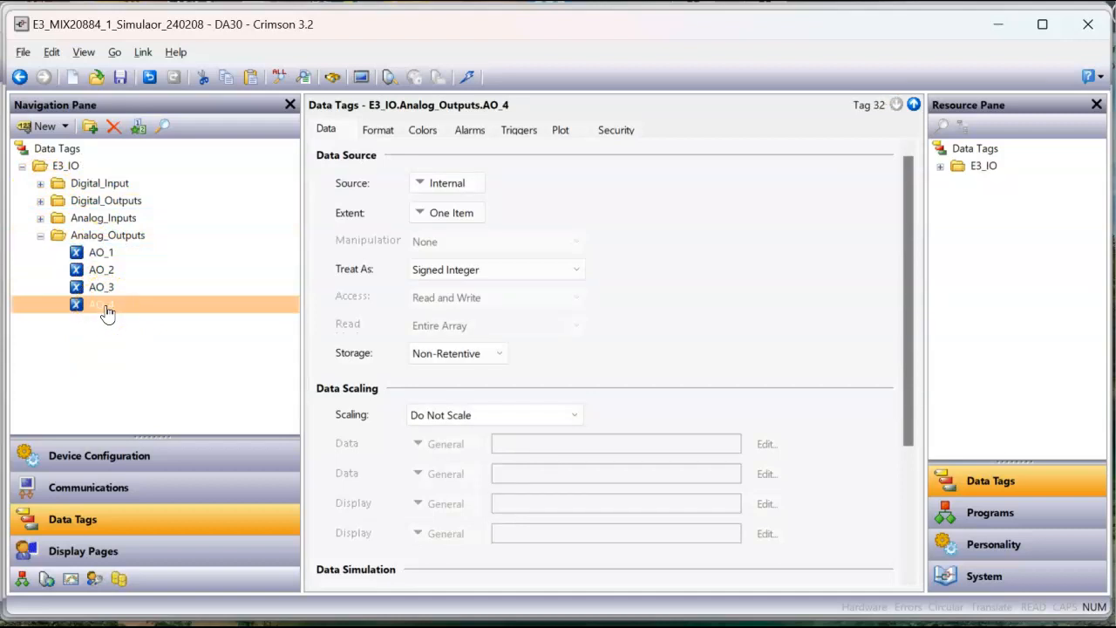
{"action": "left_click", "coordinate": [40, 236]}
Step: Create seven additional network ports under Network in Communications and view the settings of Protocol 1
{"action": "left_click", "coordinate": [84, 491]}
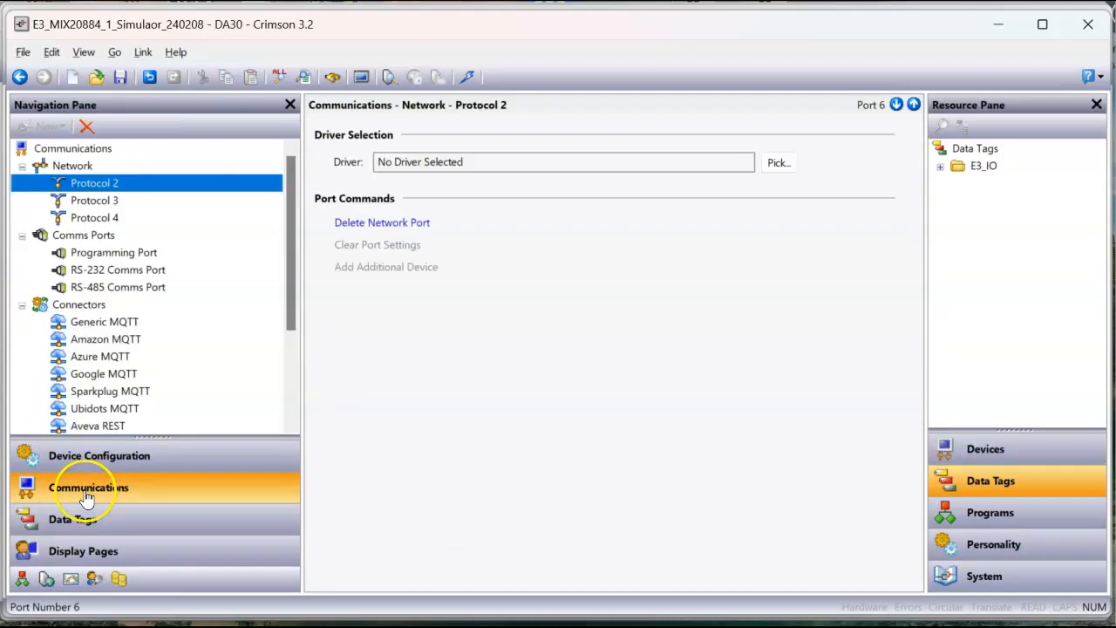
{"action": "left_click", "coordinate": [95, 169]}
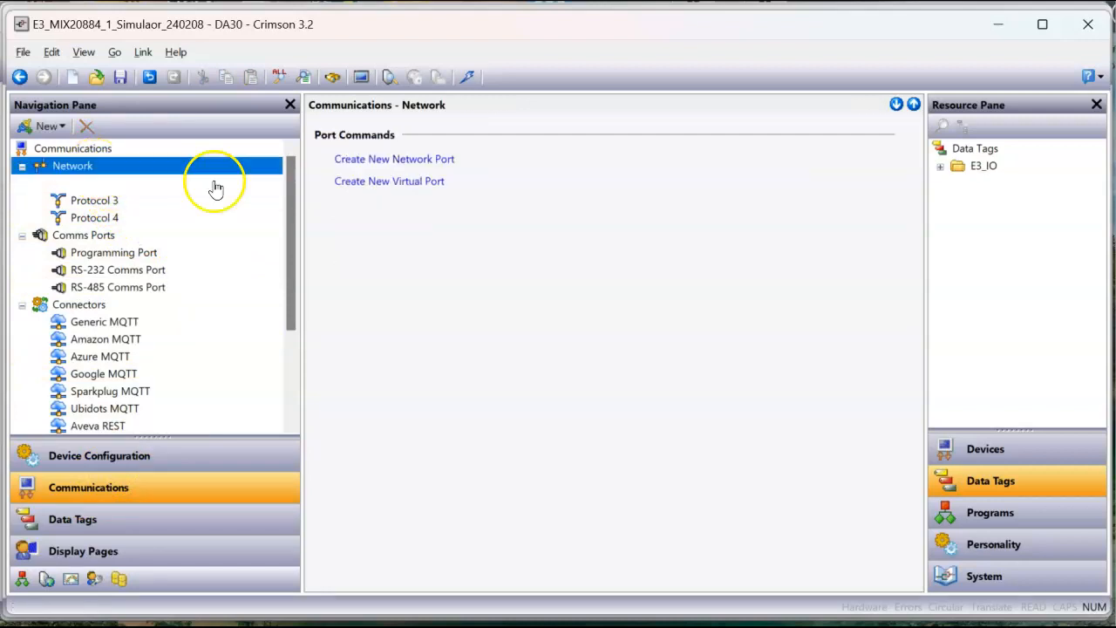
{"action": "left_click", "coordinate": [412, 160]}
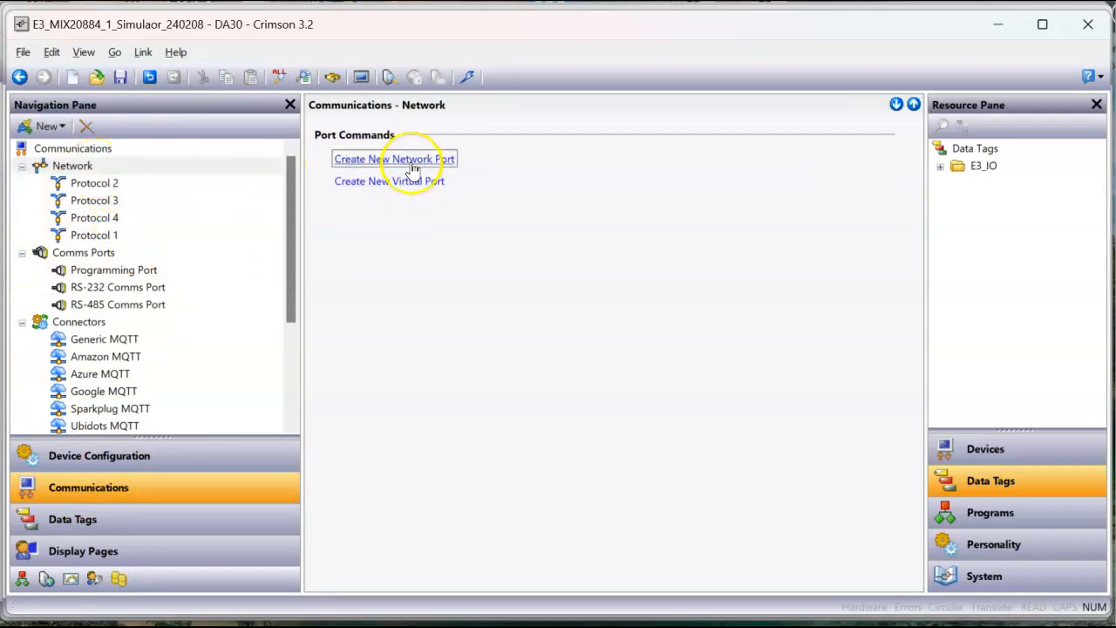
{"action": "left_click", "coordinate": [111, 235]}
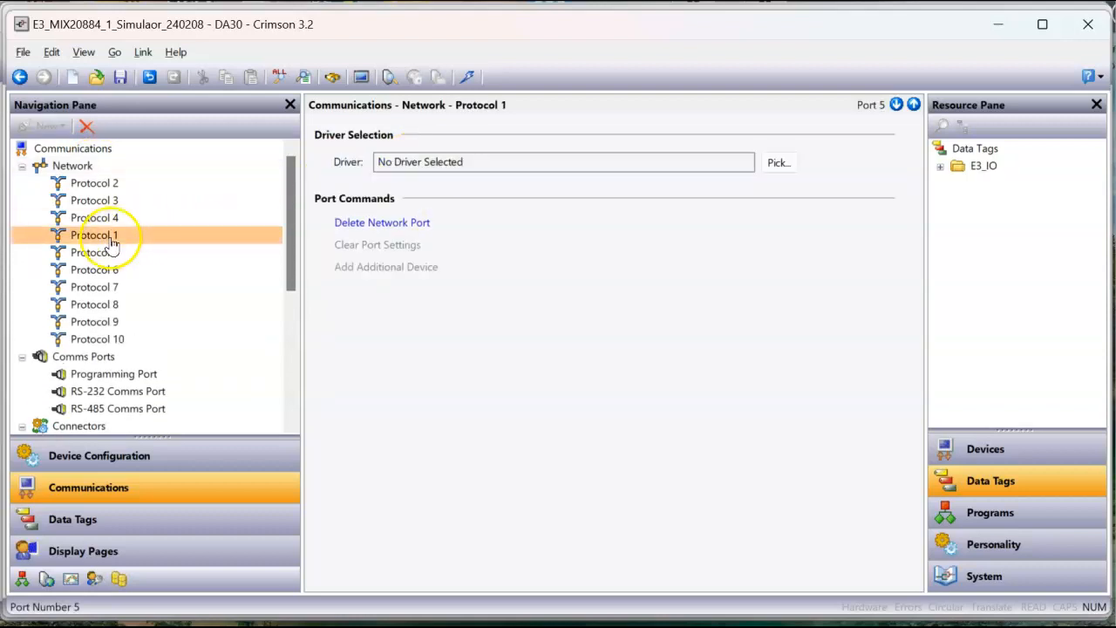
Step: Assign the Modbus TCP/IP Slave driver to the Protocol 2 network port
{"action": "left_click", "coordinate": [102, 185]}
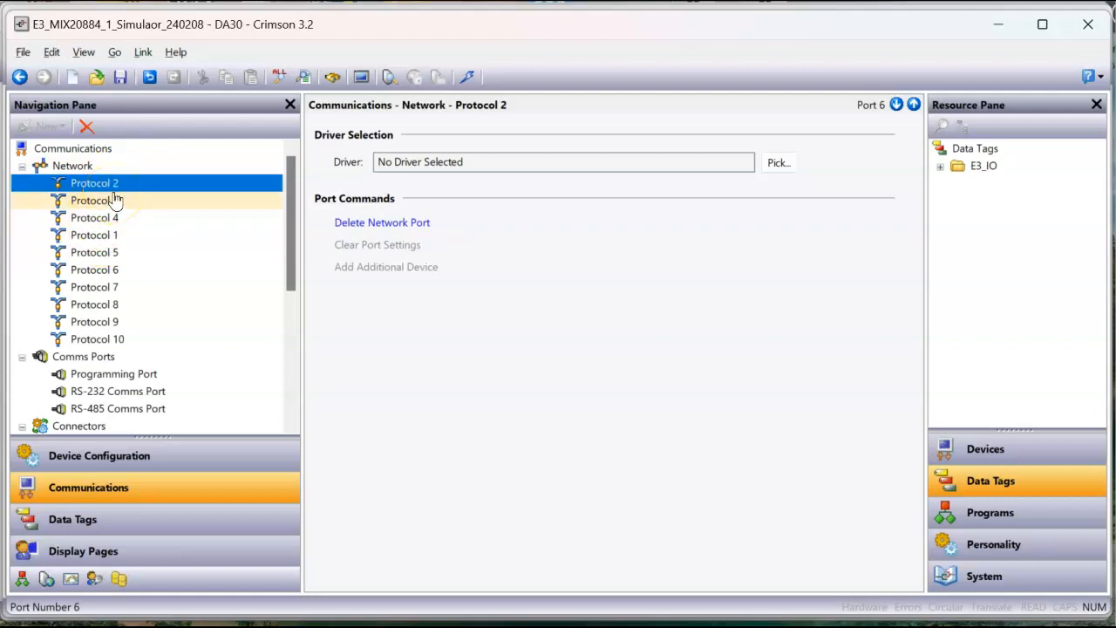
{"action": "left_click", "coordinate": [783, 168]}
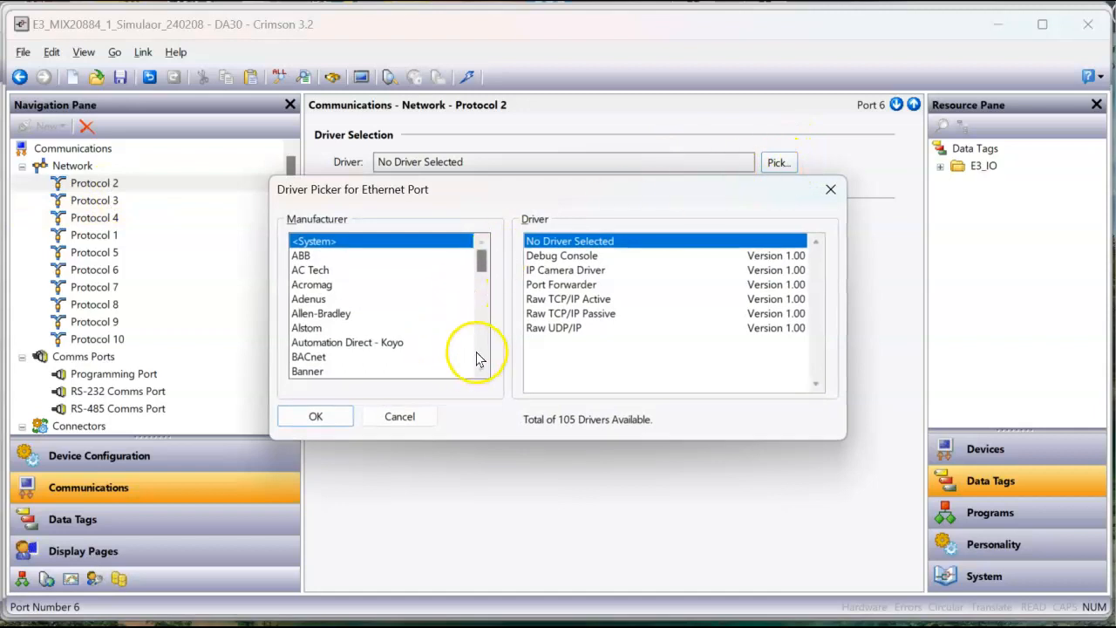
{"action": "scroll", "coordinate": [486, 353], "scroll_direction": "down", "scroll_amount": 2}
{"action": "scroll", "coordinate": [486, 352], "scroll_direction": "down", "scroll_amount": 4}
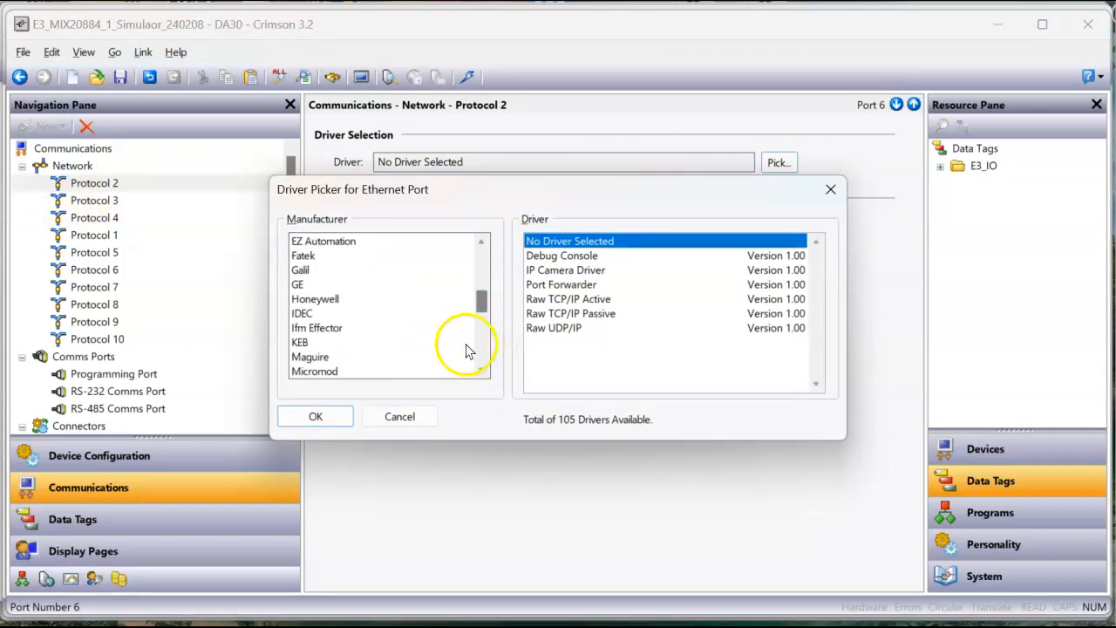
{"action": "scroll", "coordinate": [486, 353], "scroll_direction": "down", "scroll_amount": 3}
{"action": "left_click", "coordinate": [307, 286]}
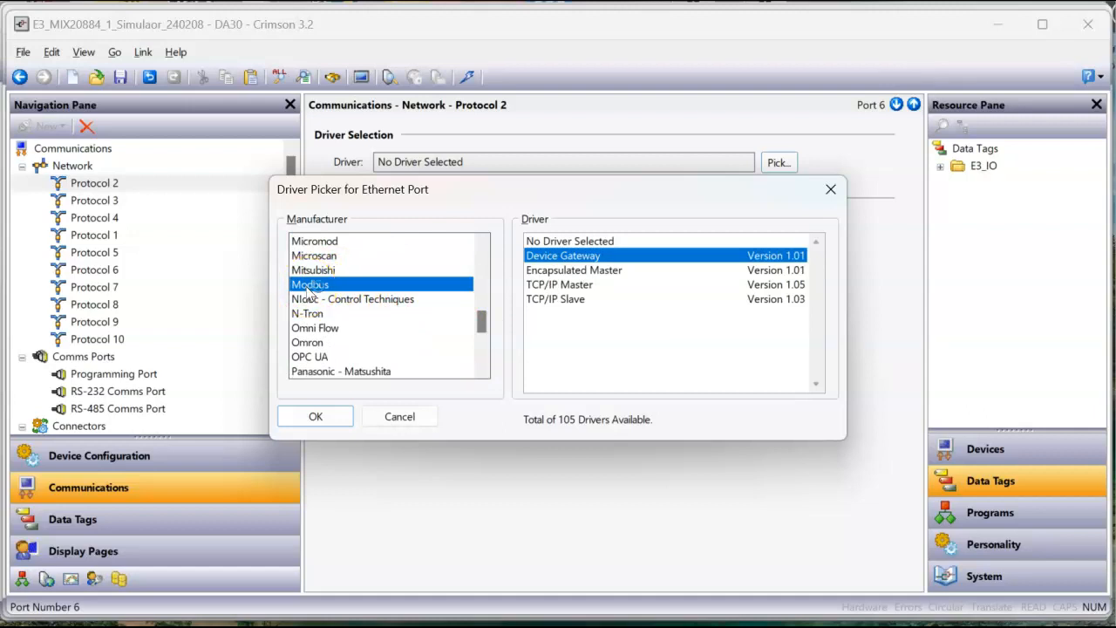
{"action": "left_click", "coordinate": [562, 303]}
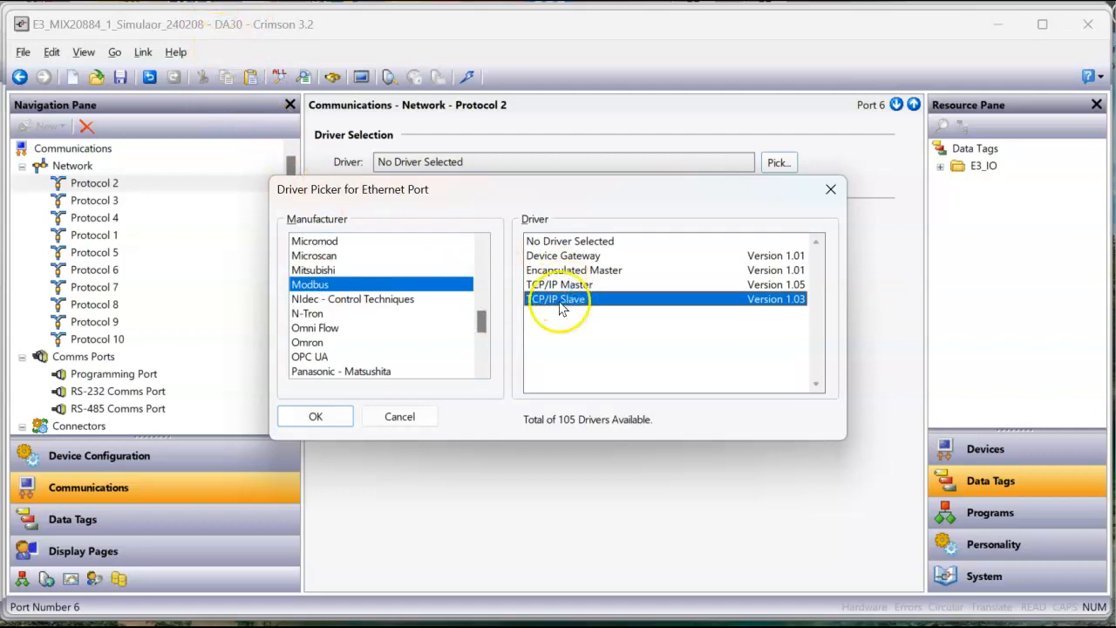
{"action": "left_click", "coordinate": [316, 416]}
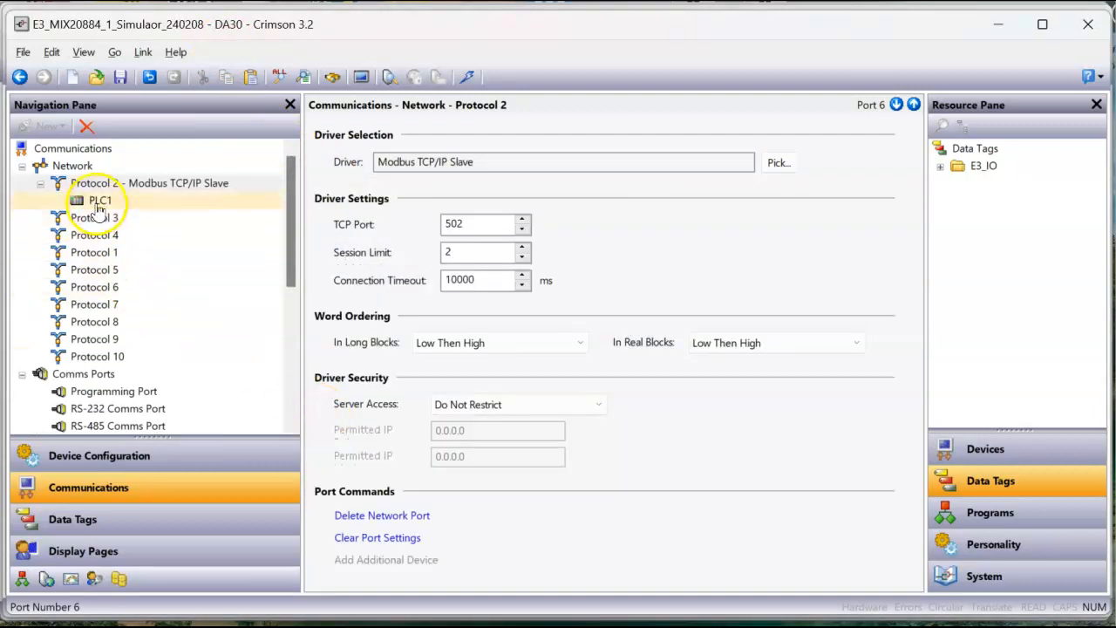
Step: Rename the PLC1 device under the Protocol 2 Modbus TCP/IP Slave port as E3_MIX20884
{"action": "left_click", "coordinate": [111, 202]}
{"action": "left_click", "coordinate": [116, 203]}
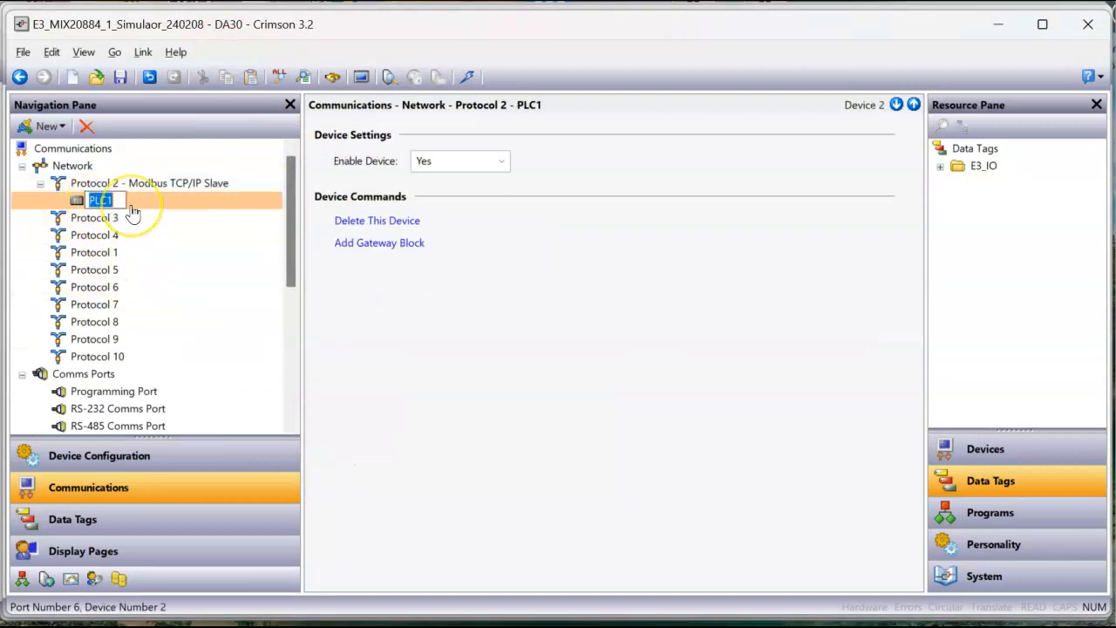
{"action": "type", "text": "E3_MIX20884"}
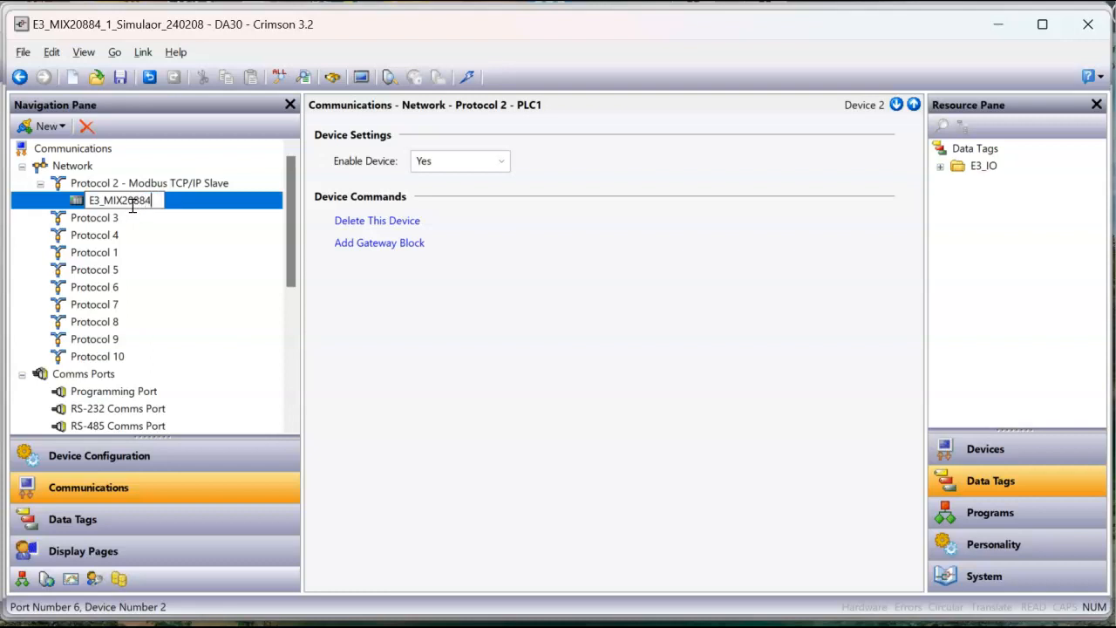
{"action": "key", "text": "Return"}
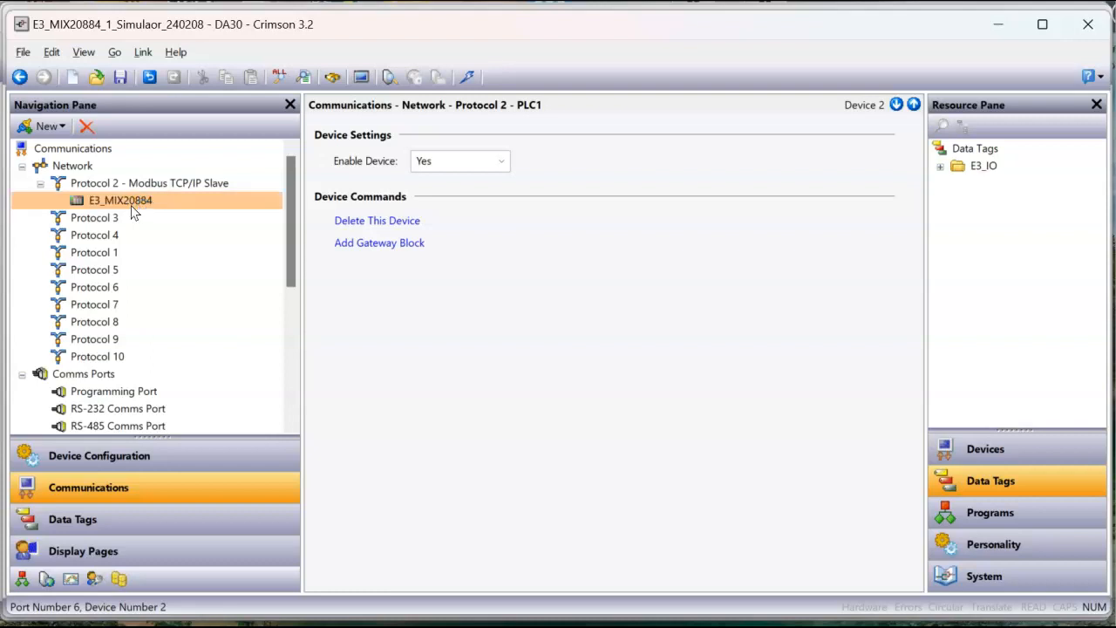
Step: Review the Protocol 2 driver settings, the E3_MIX20884 device settings and the IP configuration of Ethernet 1 in Device Configuration
{"action": "left_click", "coordinate": [139, 200]}
{"action": "left_click", "coordinate": [158, 183]}
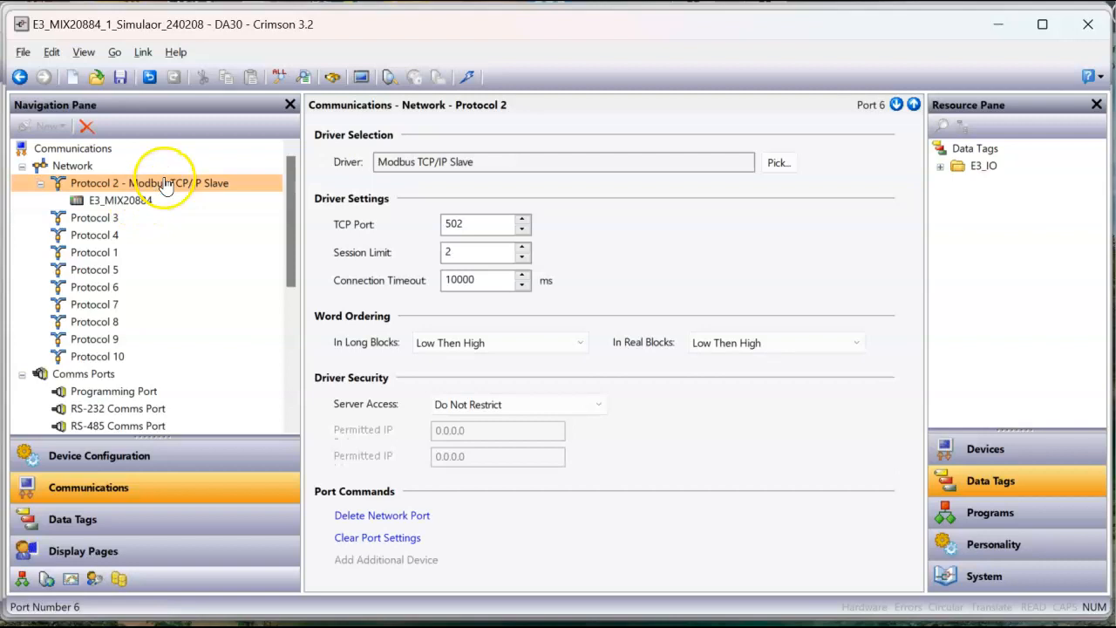
{"action": "left_click", "coordinate": [162, 202]}
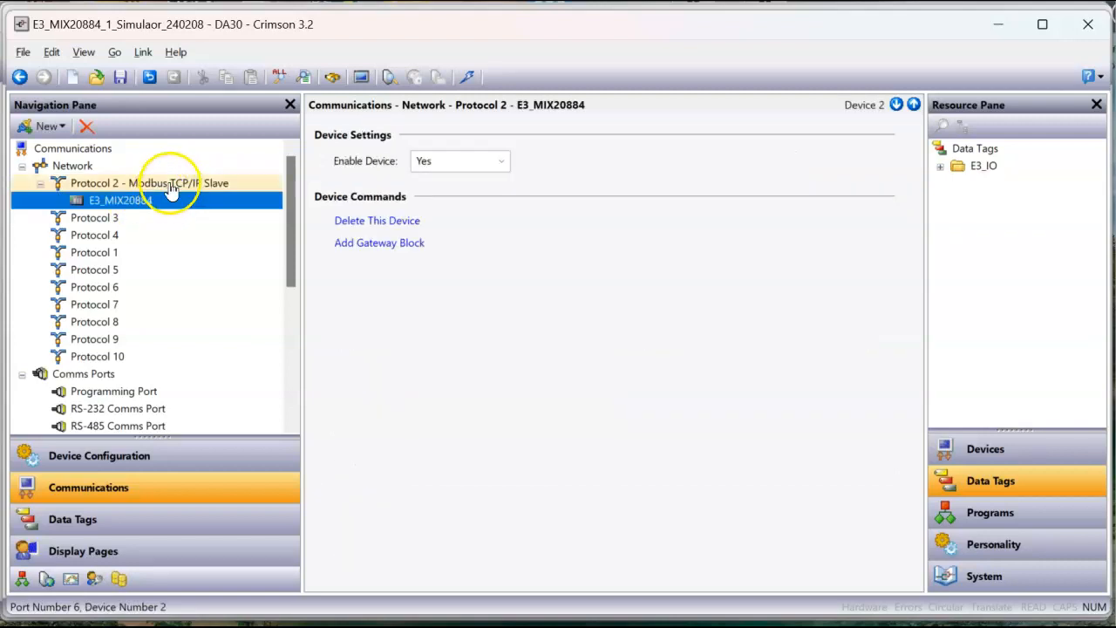
{"action": "left_click", "coordinate": [164, 184]}
{"action": "left_click", "coordinate": [162, 202]}
{"action": "left_click", "coordinate": [161, 183]}
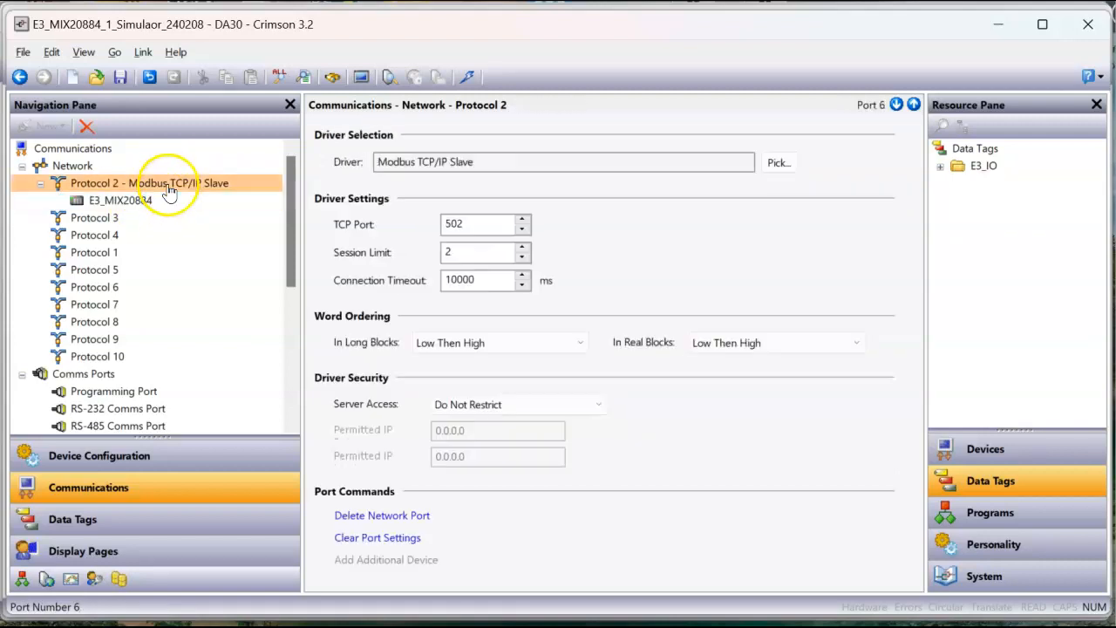
{"action": "left_click", "coordinate": [135, 464]}
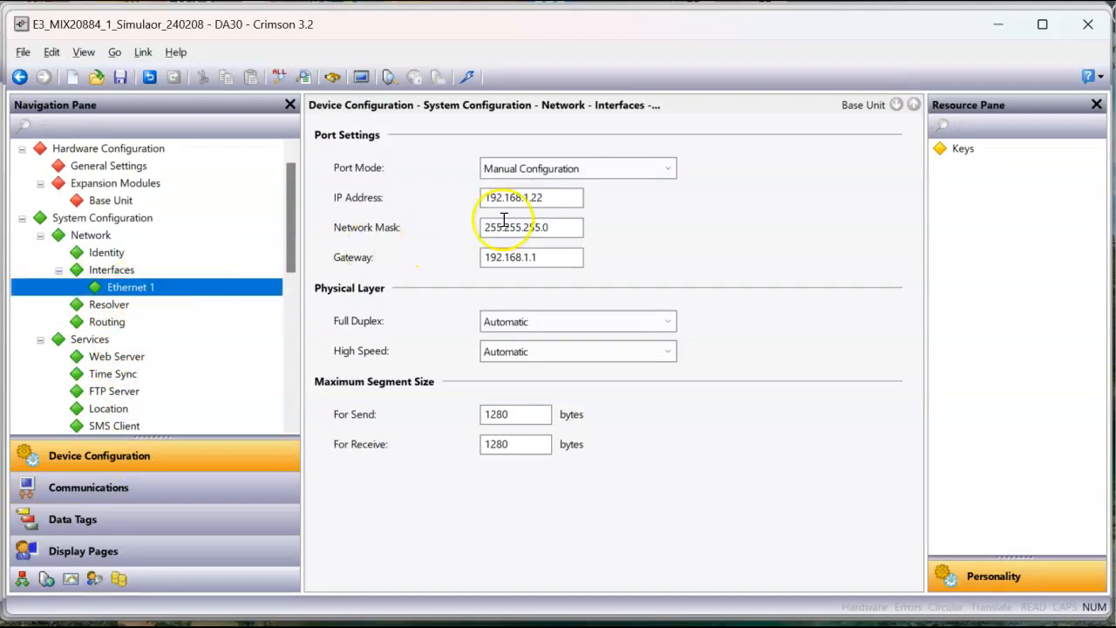
{"action": "left_click", "coordinate": [558, 202]}
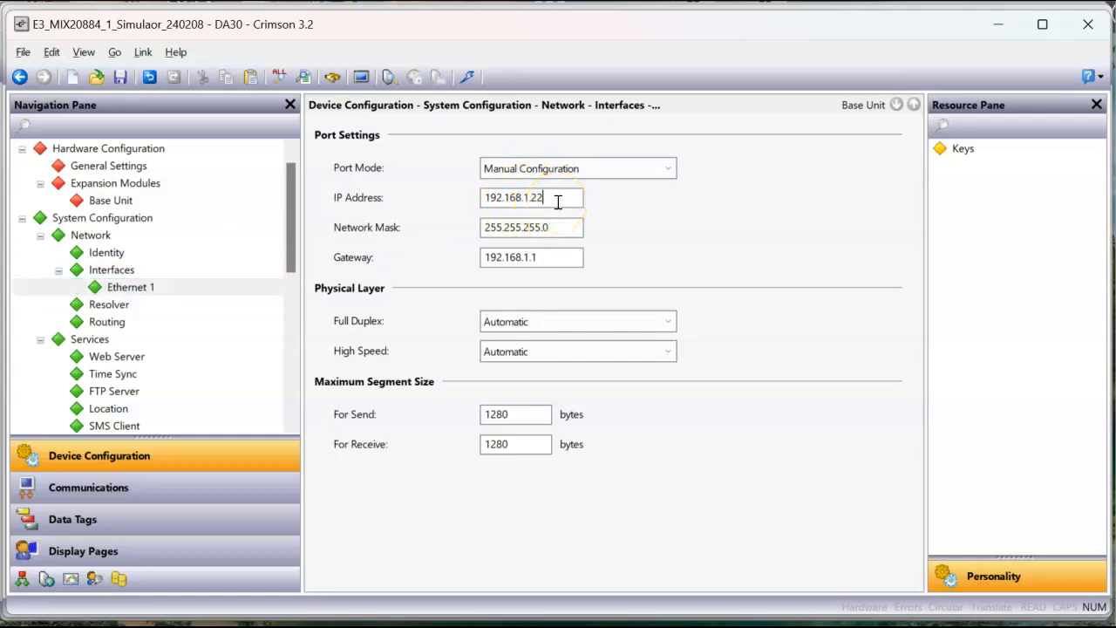
Step: Add a gateway block to the E3_MIX20884 device in Communications and open the selection of its start address
{"action": "left_click", "coordinate": [150, 489]}
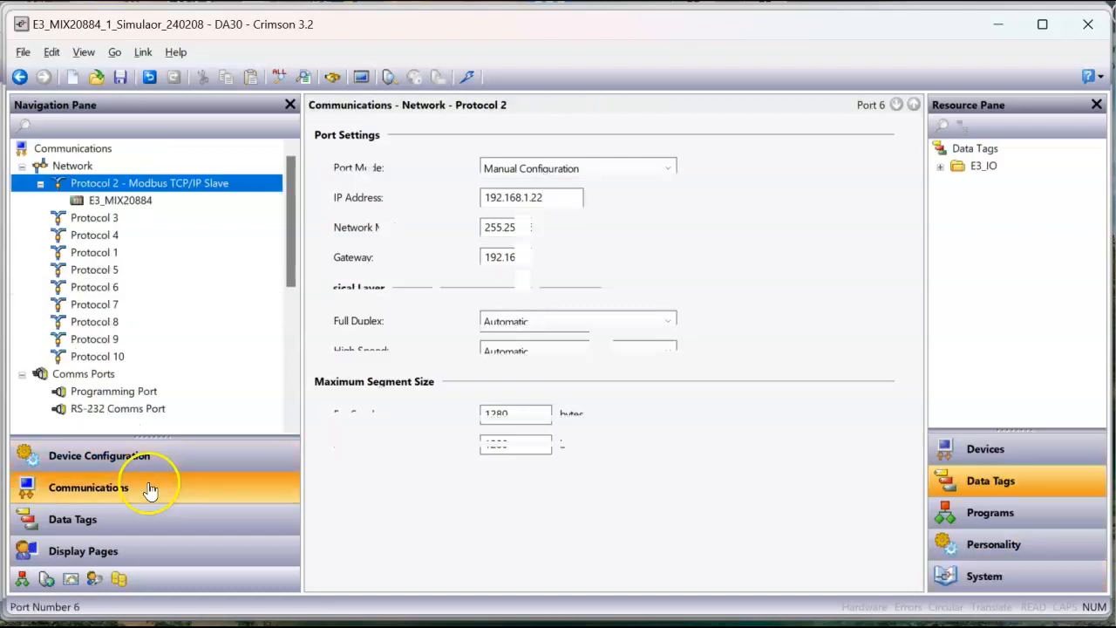
{"action": "left_click", "coordinate": [138, 203]}
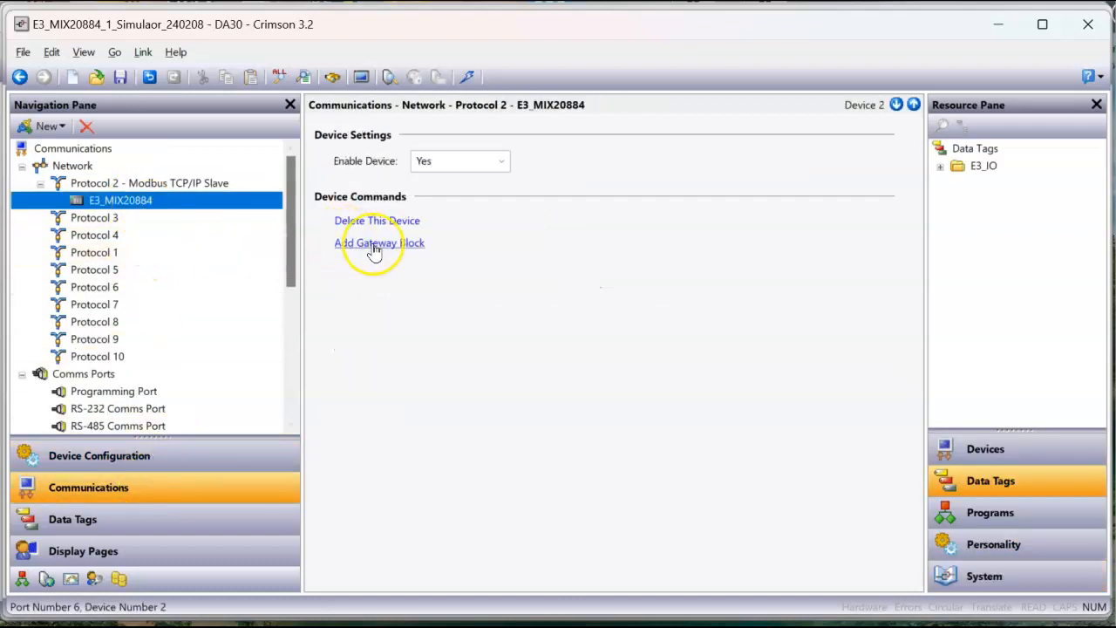
{"action": "left_click", "coordinate": [375, 247]}
{"action": "left_click", "coordinate": [125, 219]}
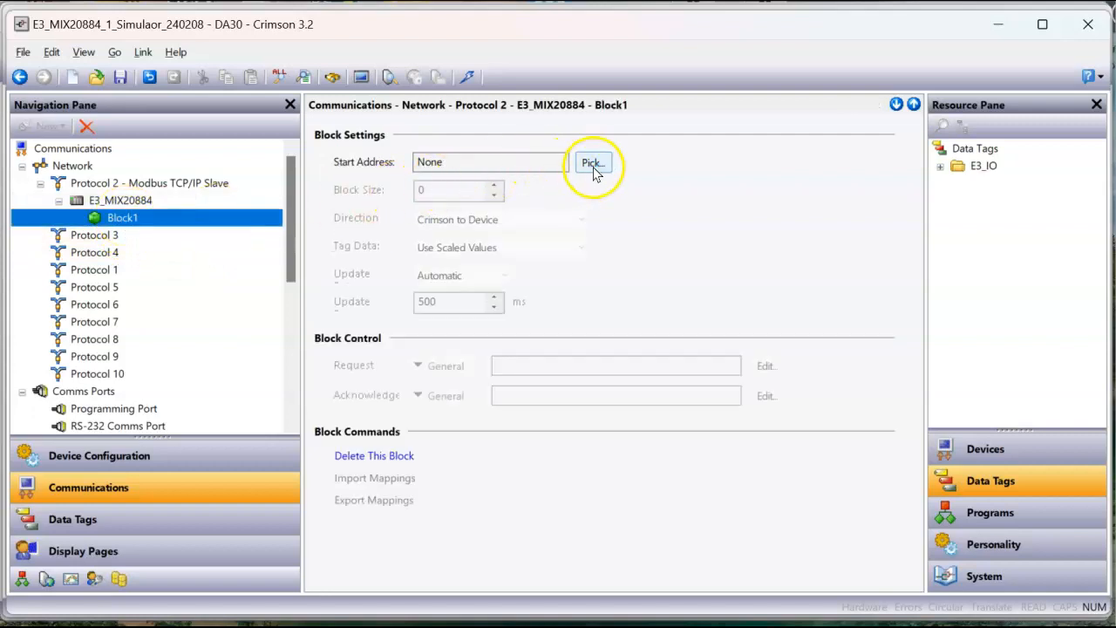
{"action": "left_click", "coordinate": [593, 166]}
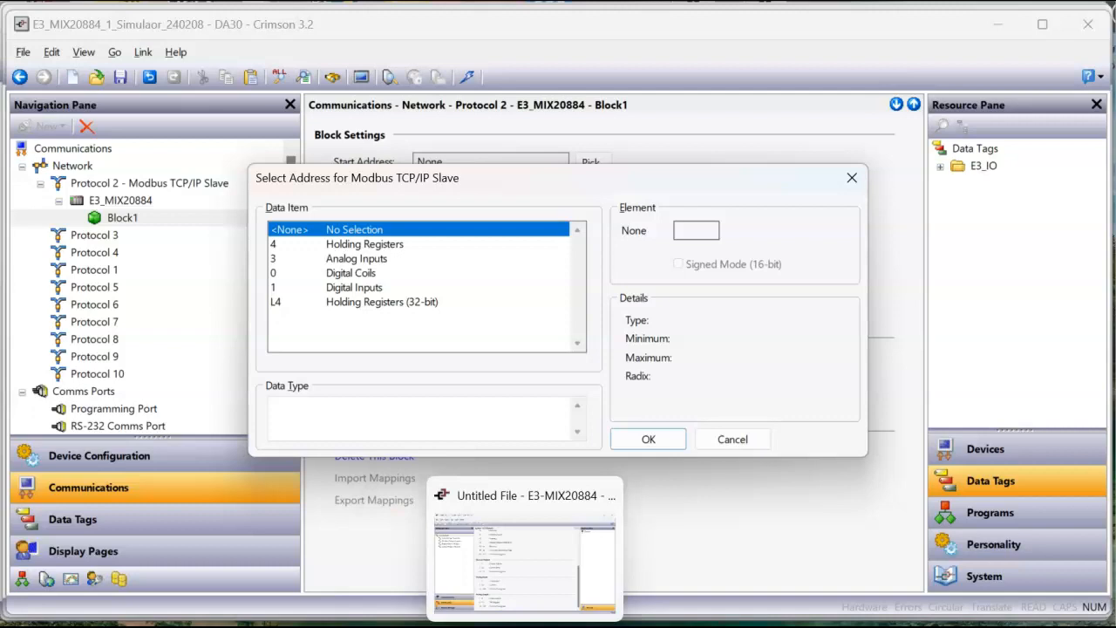
Step: Switch to Crimson 3.1 and create a new database for the E3-MIX20884 model under E3 Intelligent I/O
{"action": "left_click", "coordinate": [525, 612]}
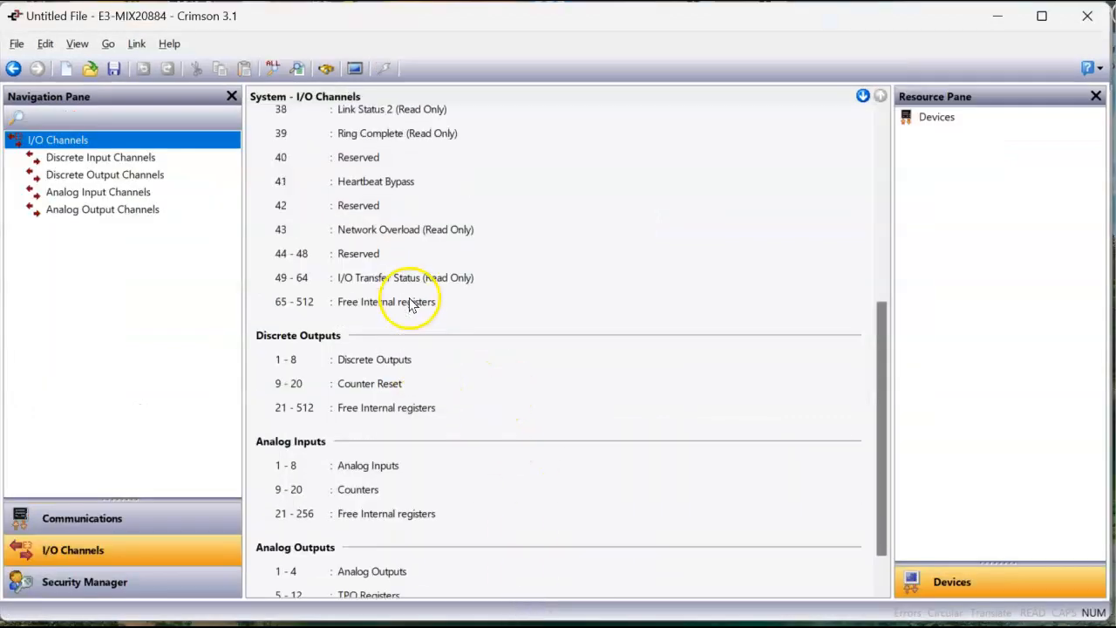
{"action": "scroll", "coordinate": [410, 304], "scroll_direction": "up", "scroll_amount": 5}
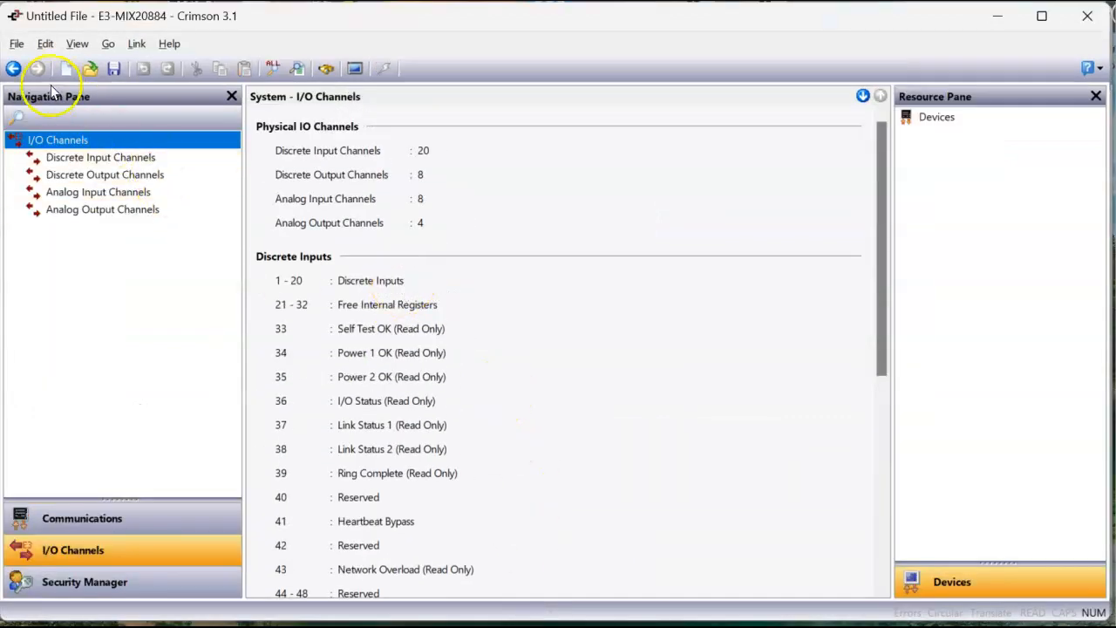
{"action": "left_click", "coordinate": [16, 44]}
{"action": "left_click", "coordinate": [21, 70]}
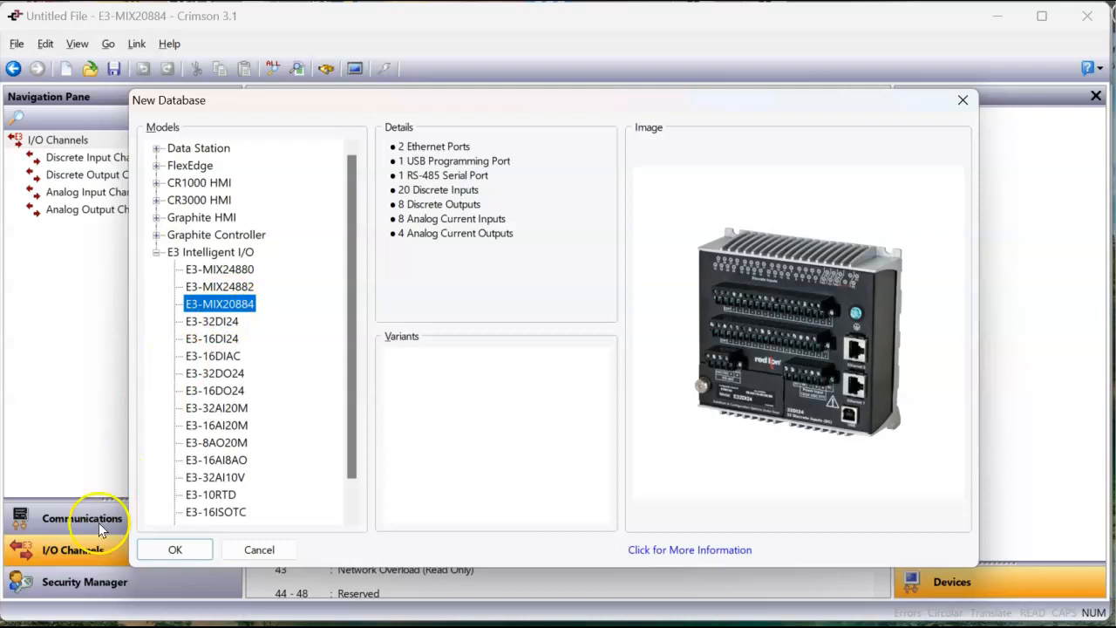
{"action": "left_click", "coordinate": [172, 550]}
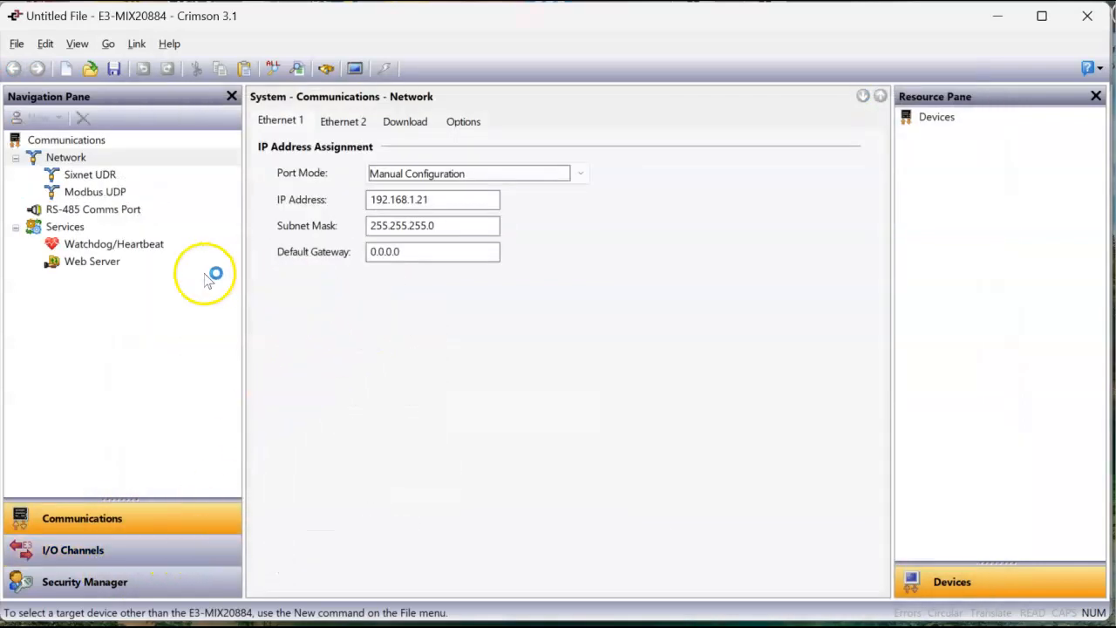
Step: Examine the register ranges for discrete inputs, discrete outputs, analog inputs and analog outputs in the I/O Channels overview
{"action": "left_click", "coordinate": [145, 552]}
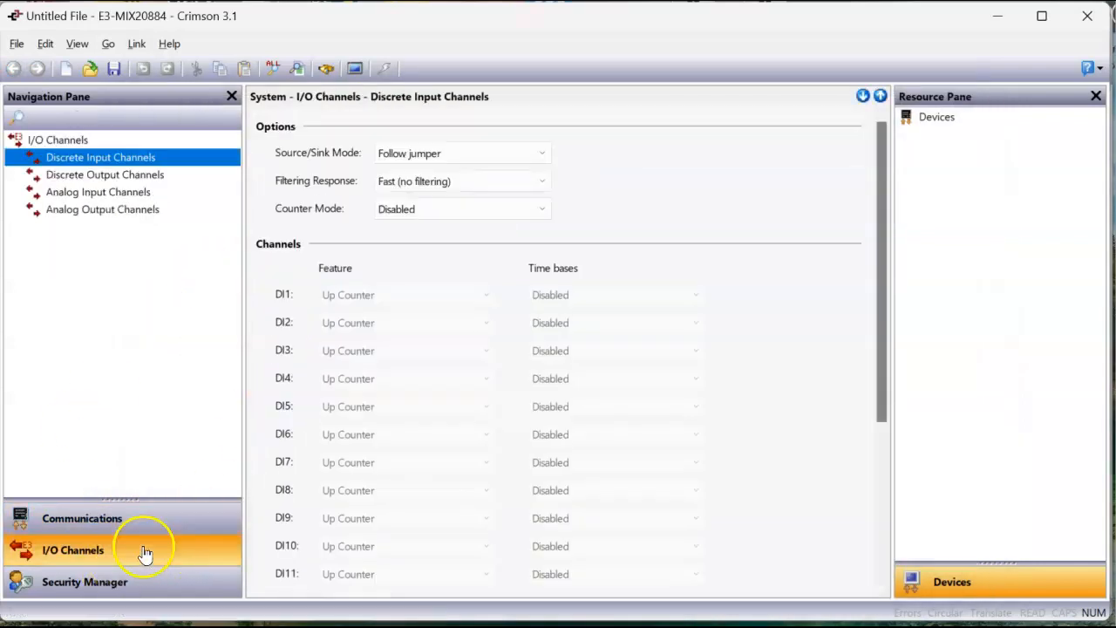
{"action": "left_click", "coordinate": [75, 143]}
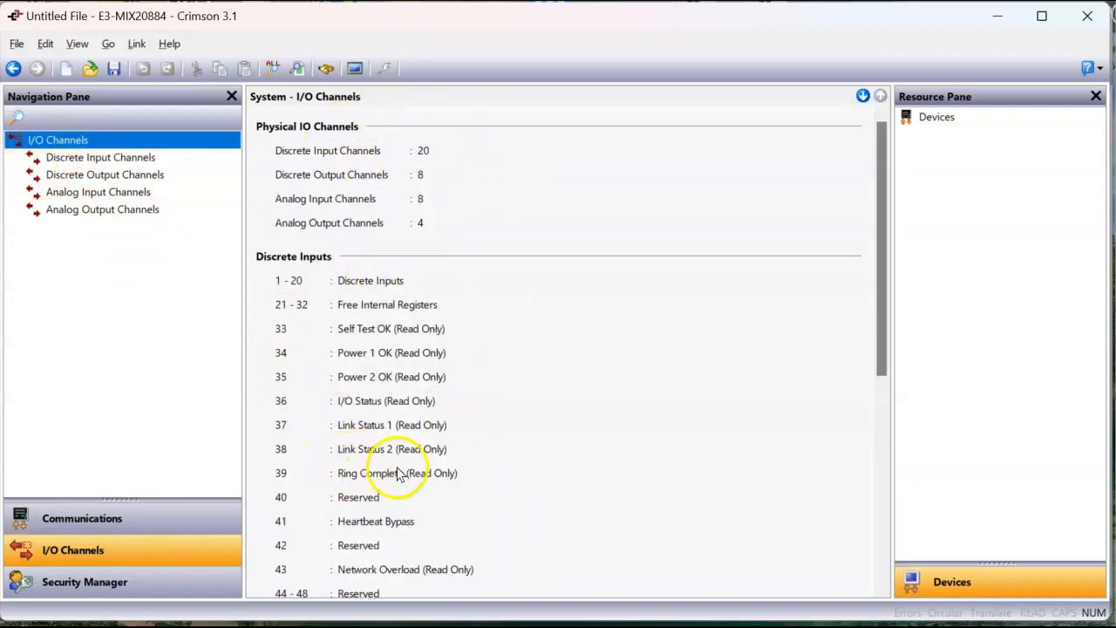
{"action": "scroll", "coordinate": [392, 327], "scroll_direction": "down", "scroll_amount": 1}
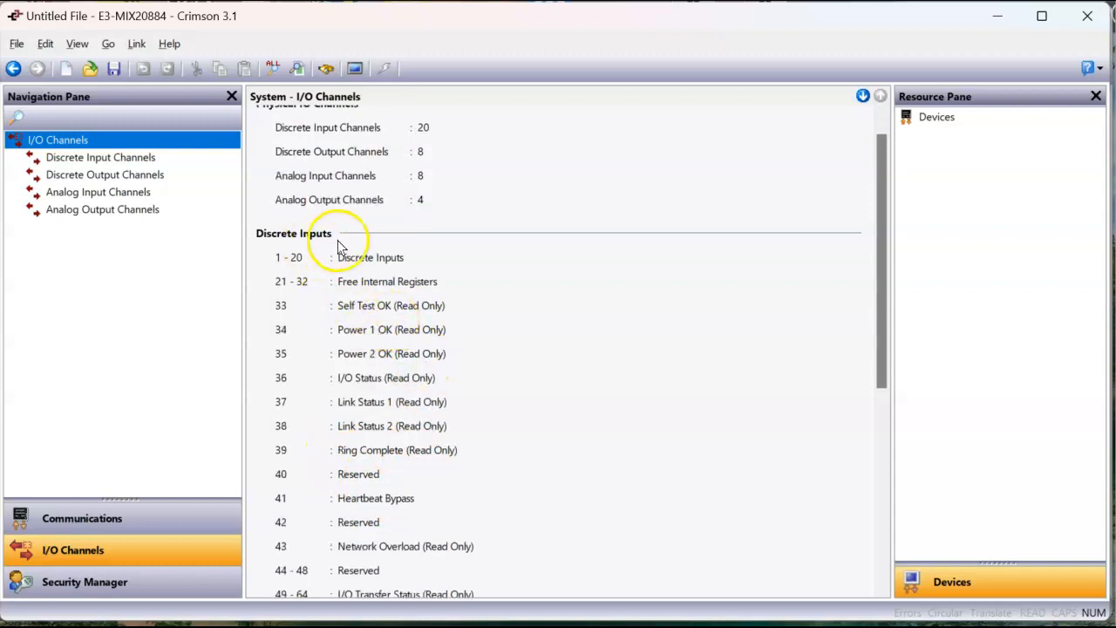
{"action": "scroll", "coordinate": [344, 240], "scroll_direction": "down", "scroll_amount": 8}
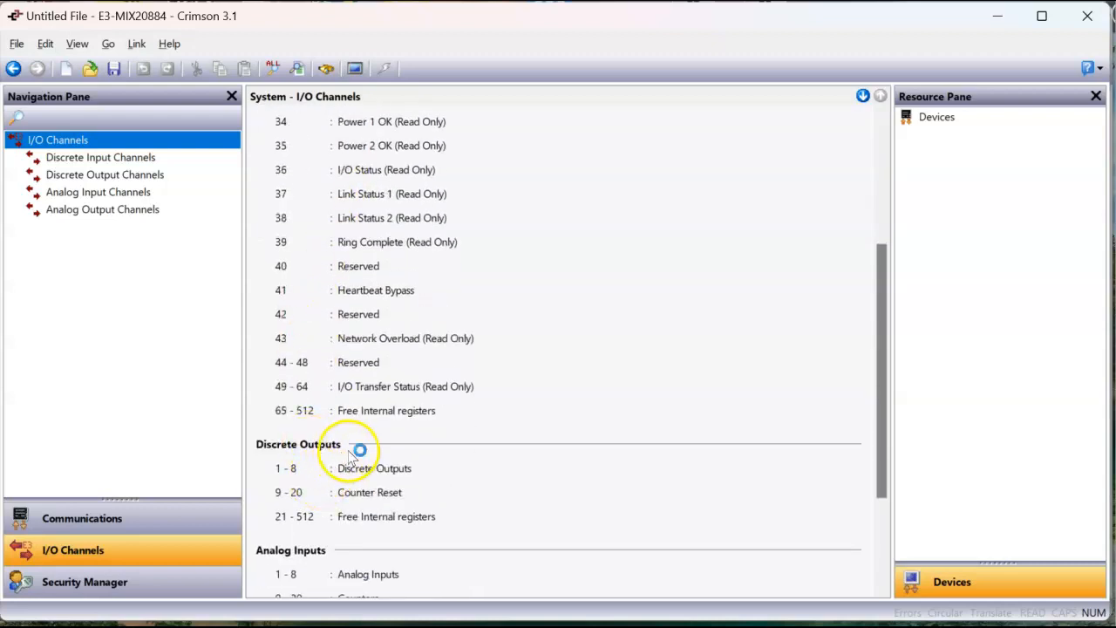
{"action": "scroll", "coordinate": [351, 453], "scroll_direction": "down", "scroll_amount": 3}
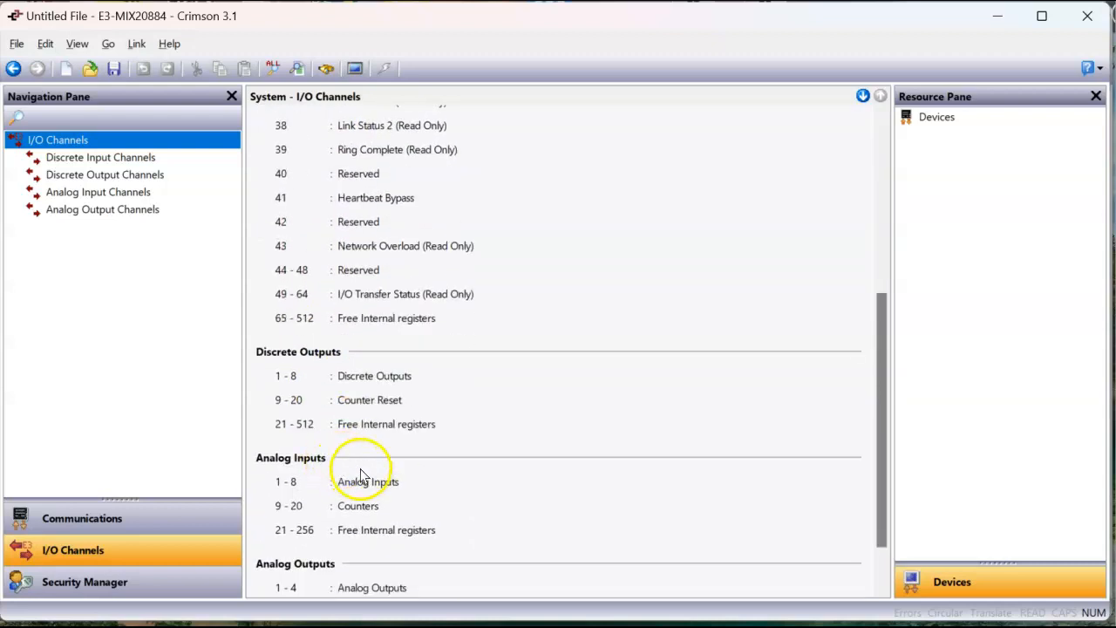
{"action": "scroll", "coordinate": [349, 467], "scroll_direction": "down", "scroll_amount": 2}
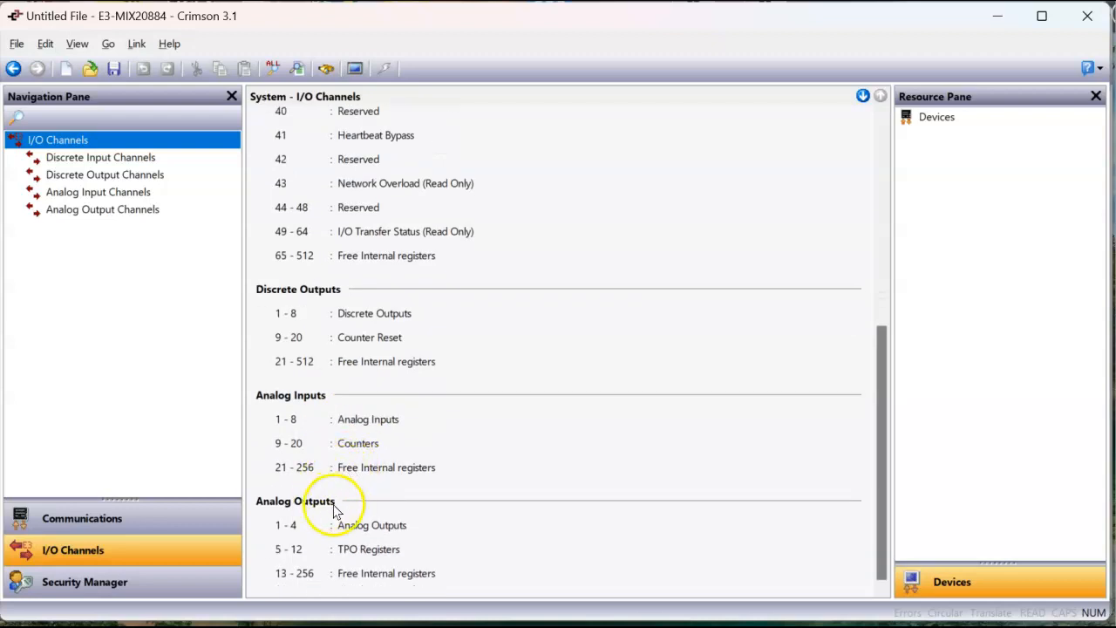
{"action": "scroll", "coordinate": [347, 510], "scroll_direction": "up", "scroll_amount": 10}
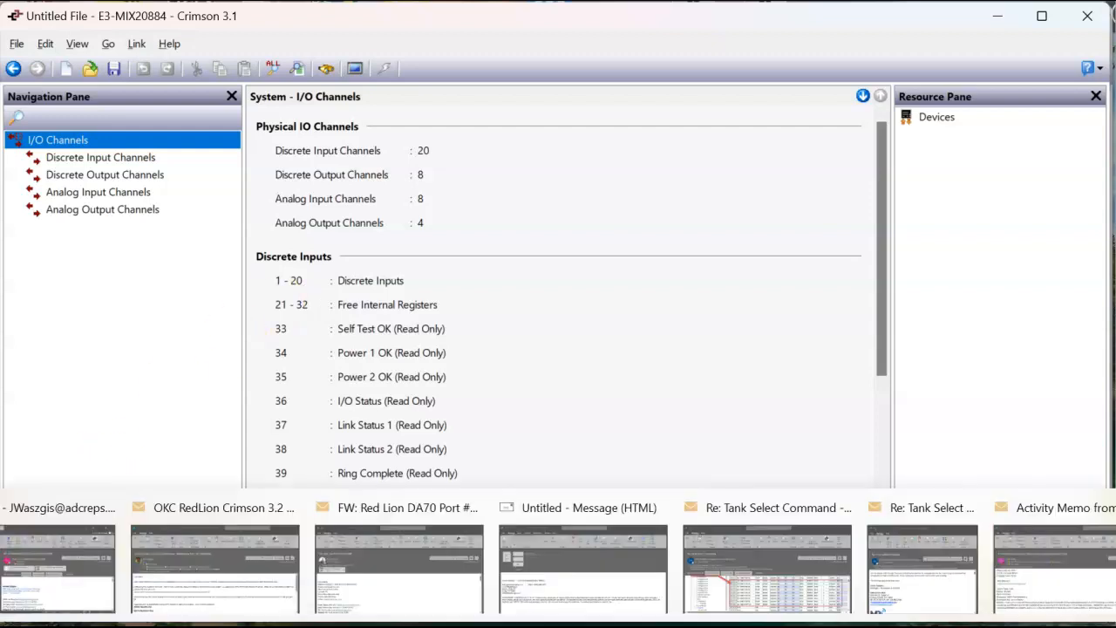
Step: Switch back to Crimson 3.2 and set Block1's start address to Digital Inputs element 00001 with data type Bit as Bit
{"action": "left_click", "coordinate": [654, 578]}
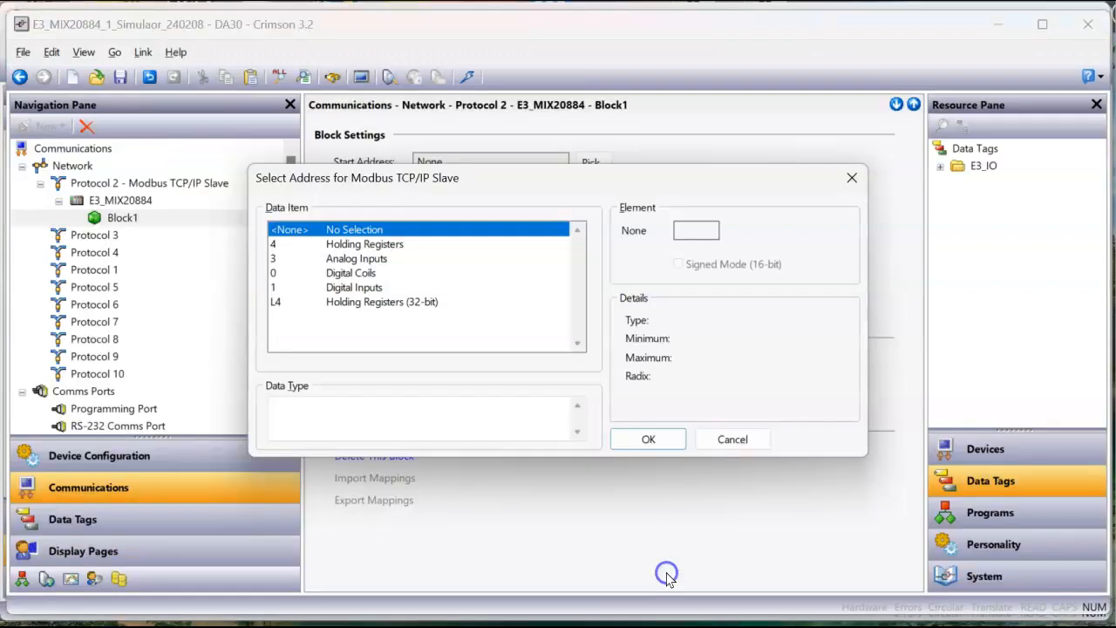
{"action": "left_click", "coordinate": [384, 287]}
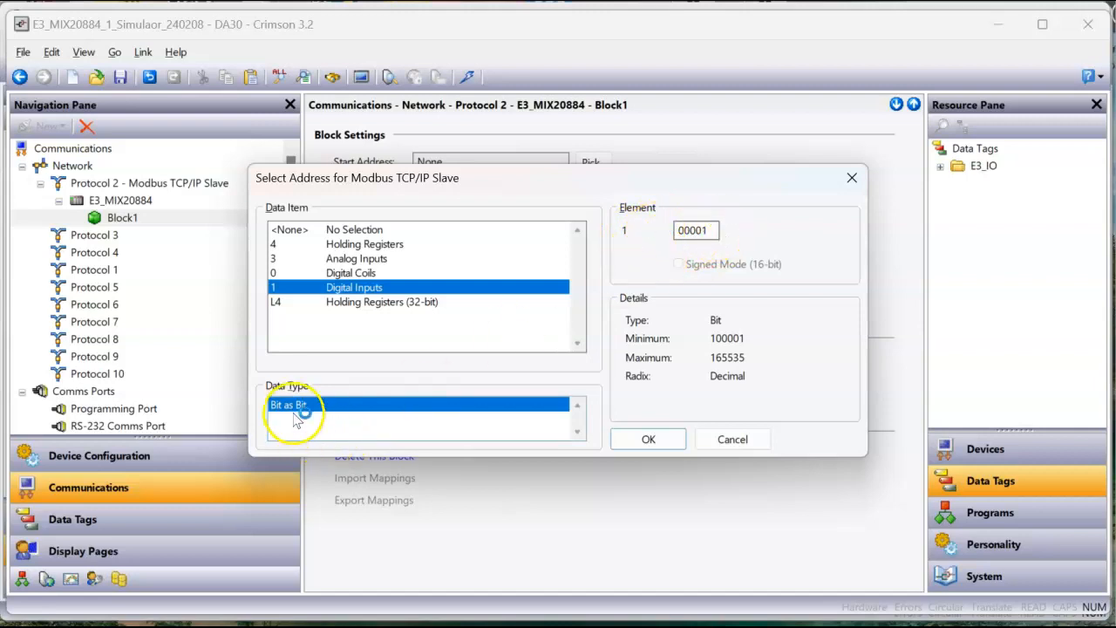
{"action": "left_click", "coordinate": [646, 439]}
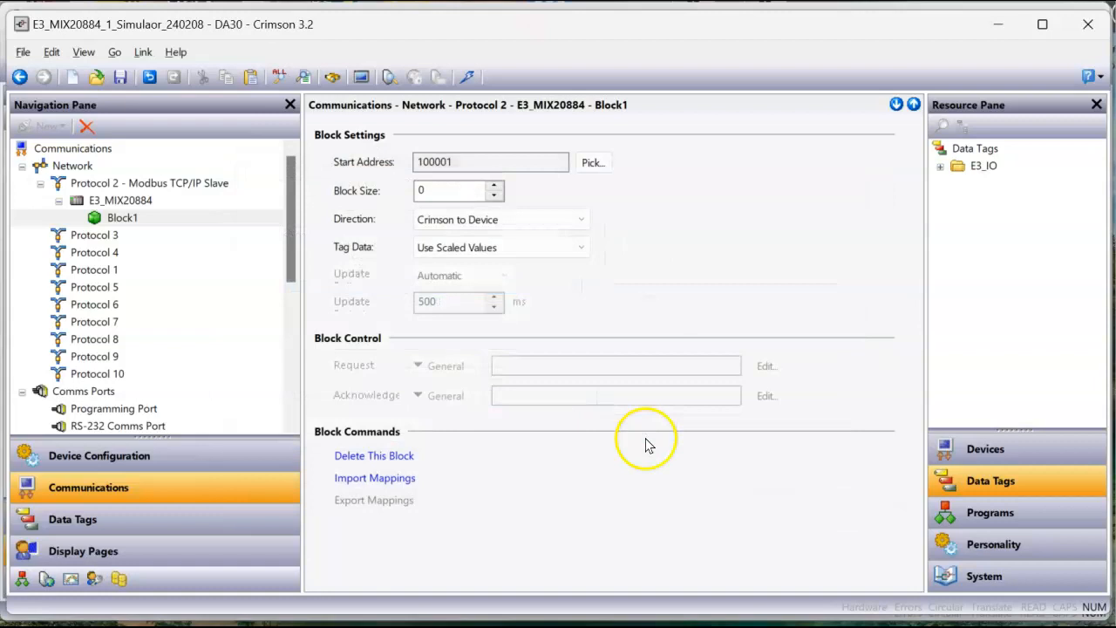
Step: Expand the Digital_Input tag folder under E3_IO and set the size of Block1 to 8
{"action": "left_click_drag", "start_coordinate": [450, 191], "coordinate": [404, 195]}
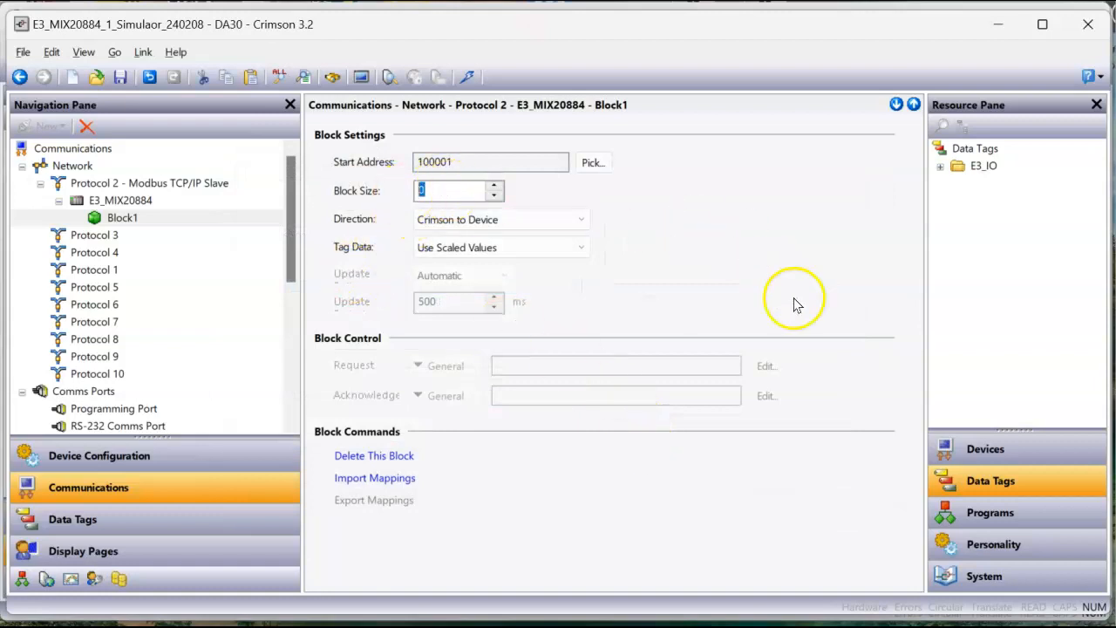
{"action": "left_click", "coordinate": [941, 166]}
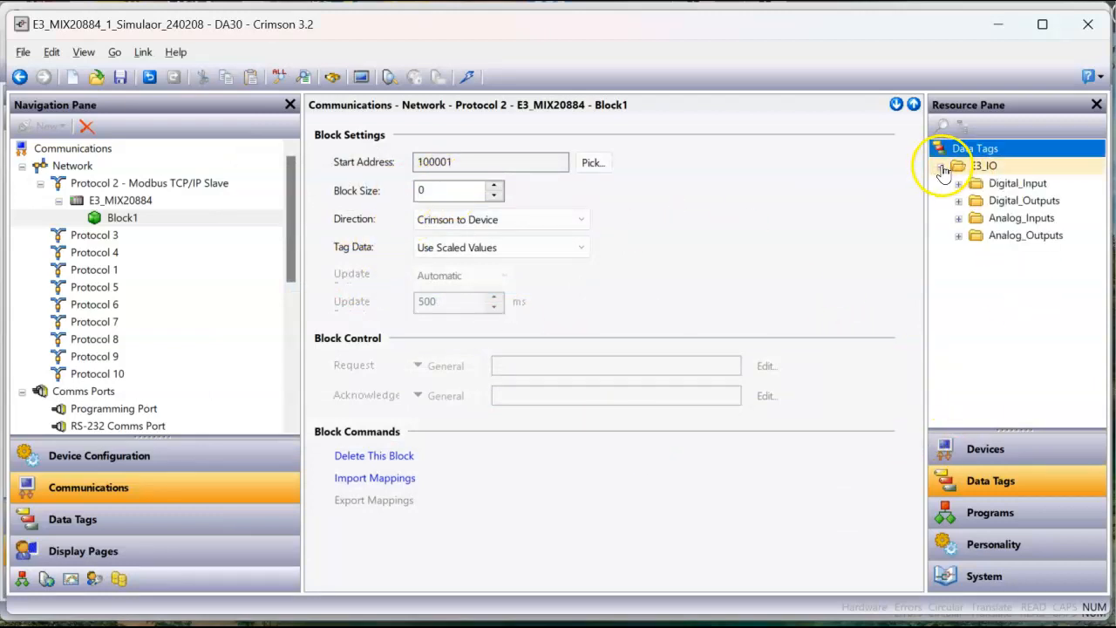
{"action": "left_click", "coordinate": [958, 185]}
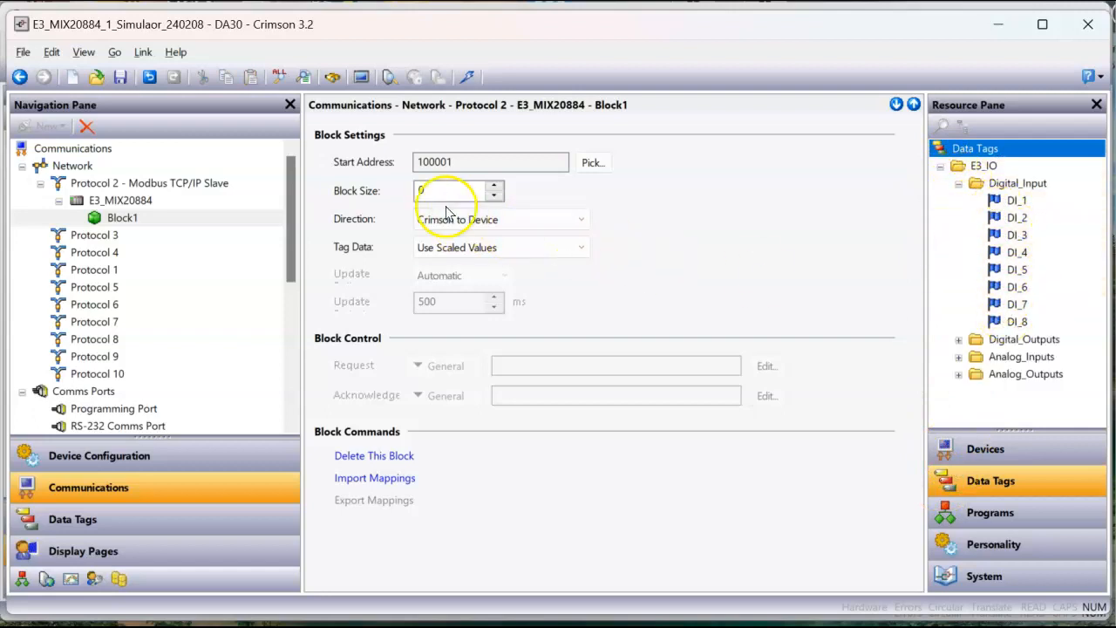
{"action": "left_click_drag", "start_coordinate": [436, 190], "coordinate": [373, 199]}
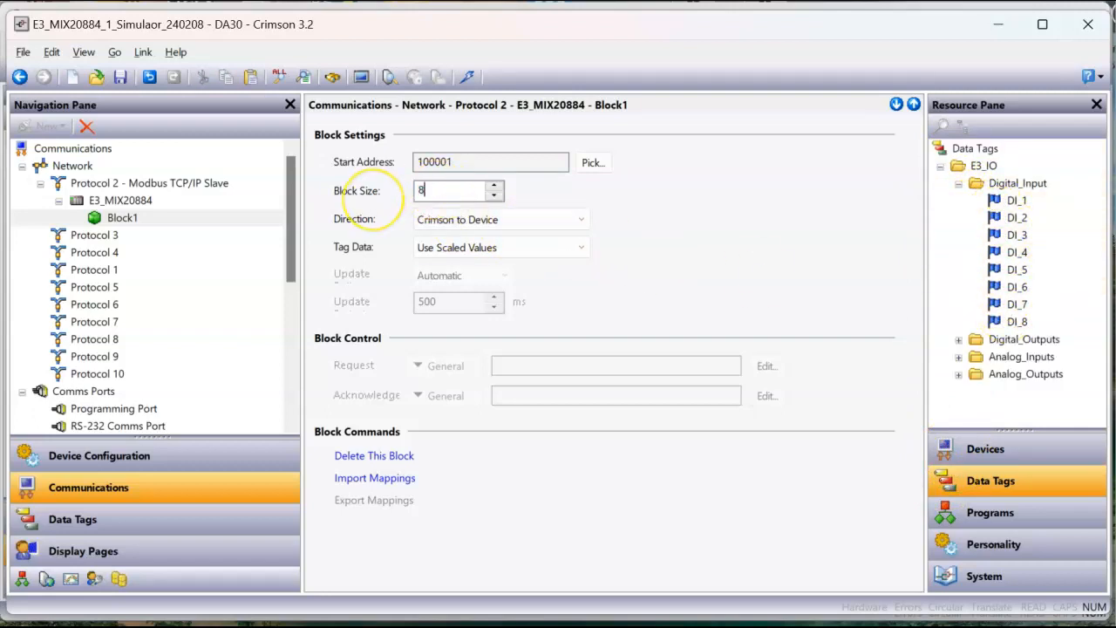
{"action": "key", "text": "Return"}
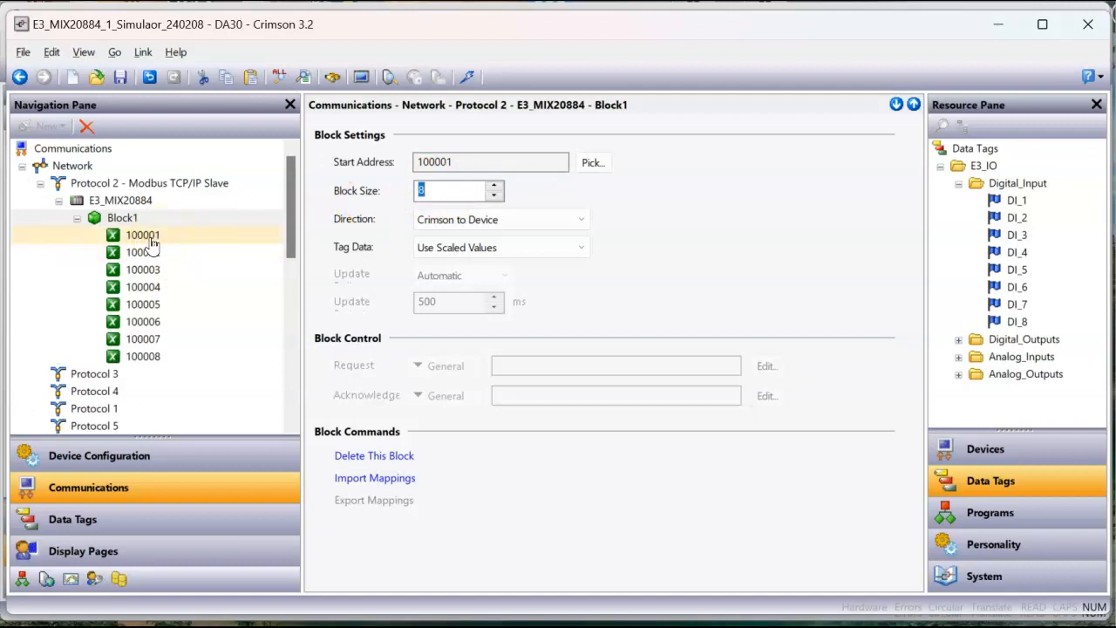
Step: Map the tags DI_1 to DI_8 from E3_IO's Digital_Input folder to registers 100001 to 100008 of Block1 in order
{"action": "left_click", "coordinate": [150, 239]}
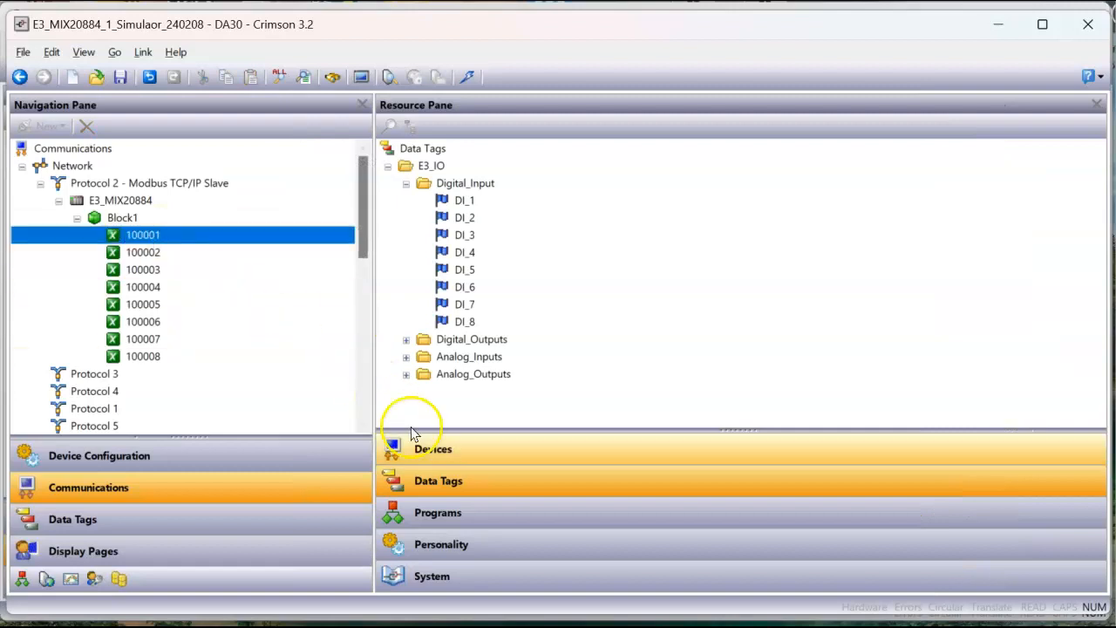
{"action": "left_click", "coordinate": [436, 455]}
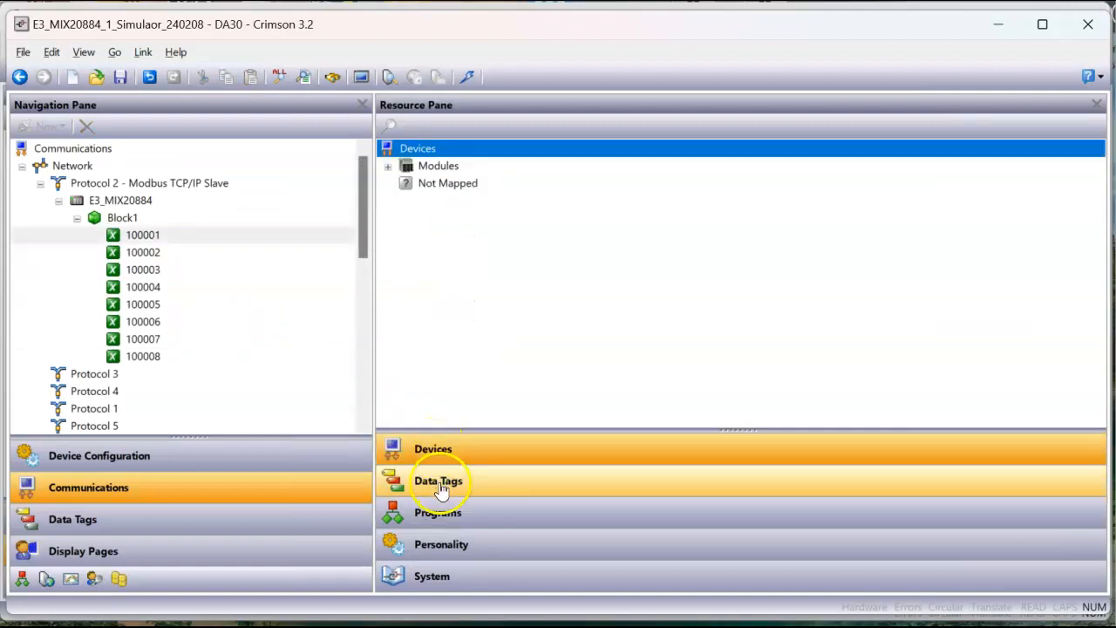
{"action": "left_click", "coordinate": [440, 484]}
{"action": "left_click_drag", "start_coordinate": [460, 206], "coordinate": [273, 237]}
{"action": "left_click_drag", "start_coordinate": [471, 217], "coordinate": [261, 252]}
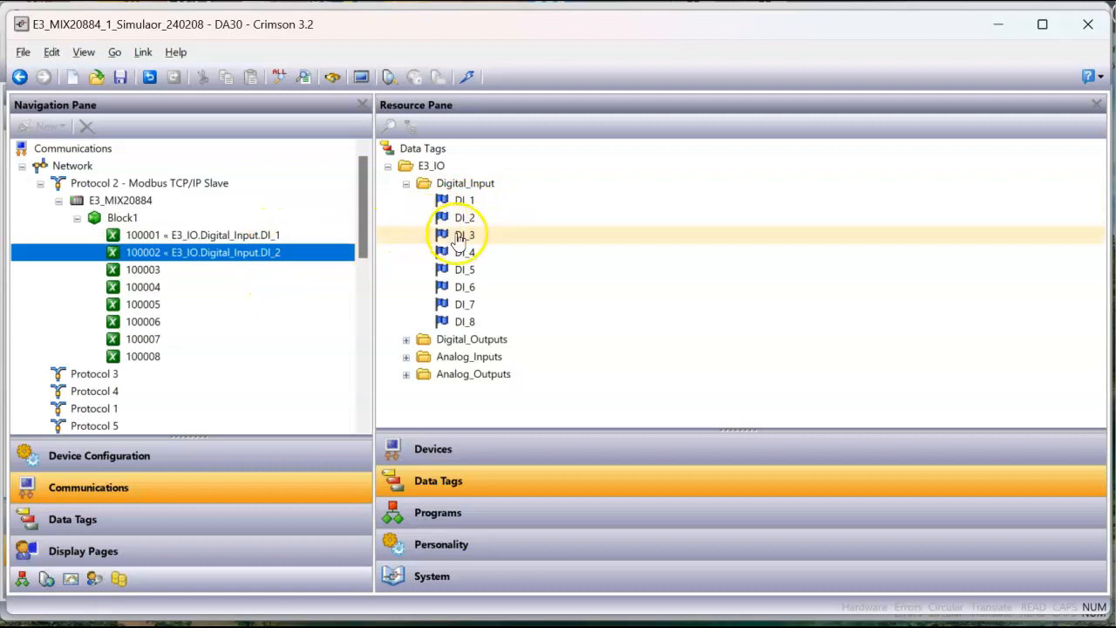
{"action": "left_click_drag", "start_coordinate": [464, 240], "coordinate": [291, 271]}
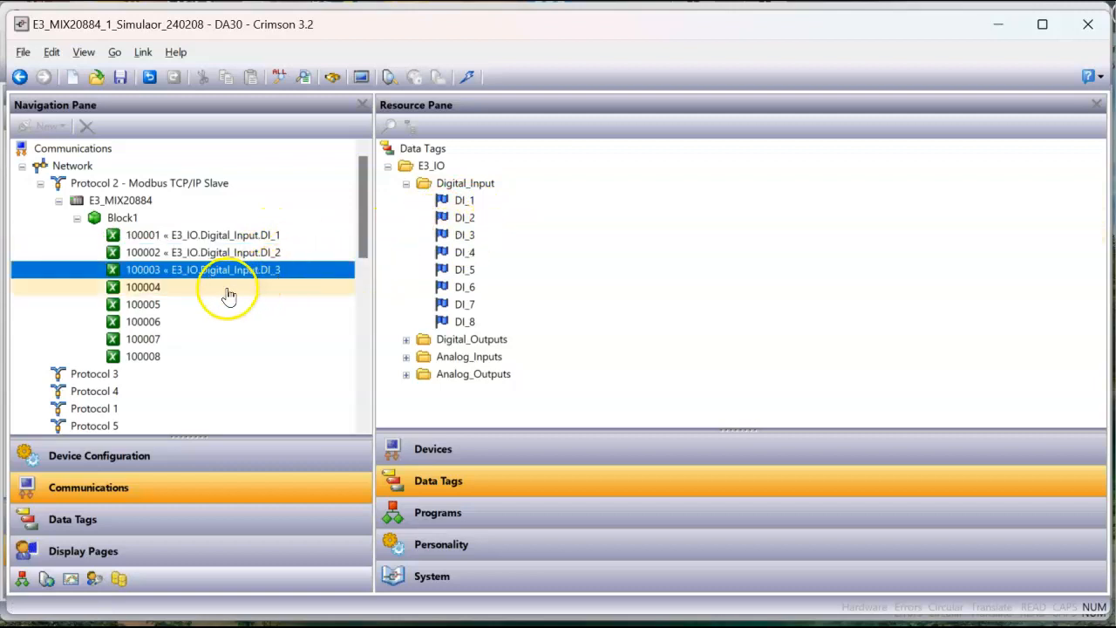
{"action": "double_click", "coordinate": [465, 254]}
{"action": "double_click", "coordinate": [464, 271]}
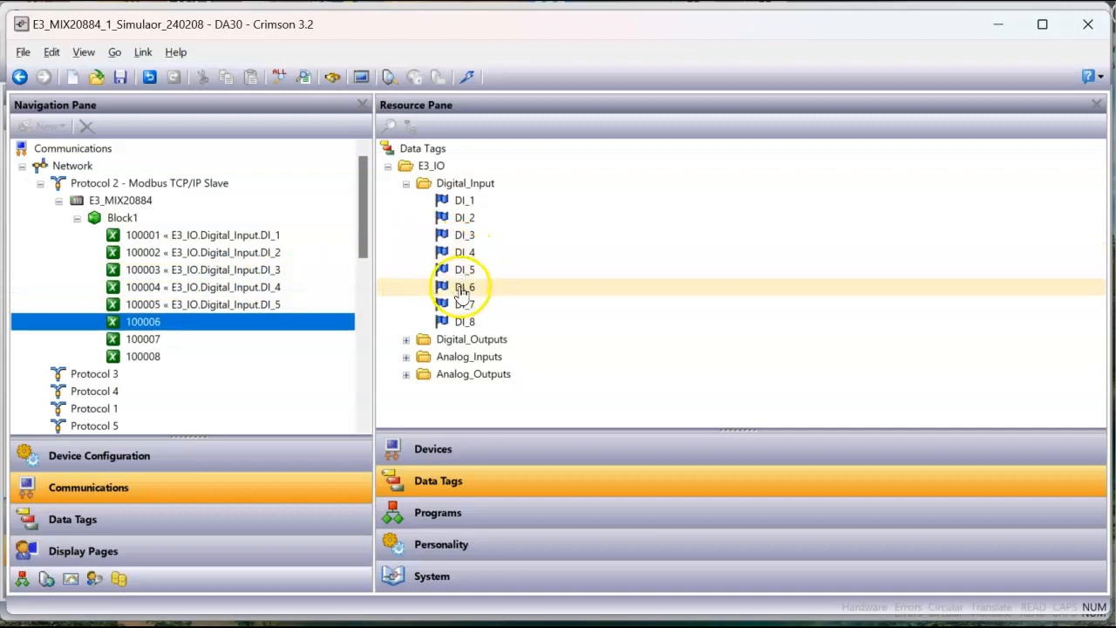
{"action": "double_click", "coordinate": [464, 290]}
{"action": "double_click", "coordinate": [464, 306]}
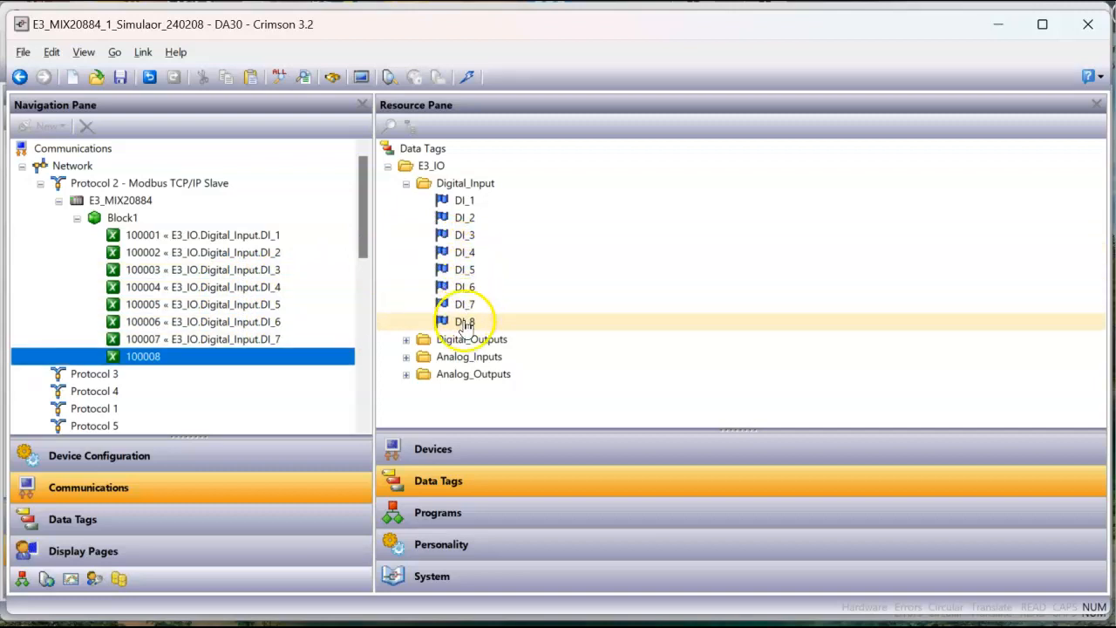
{"action": "double_click", "coordinate": [465, 323]}
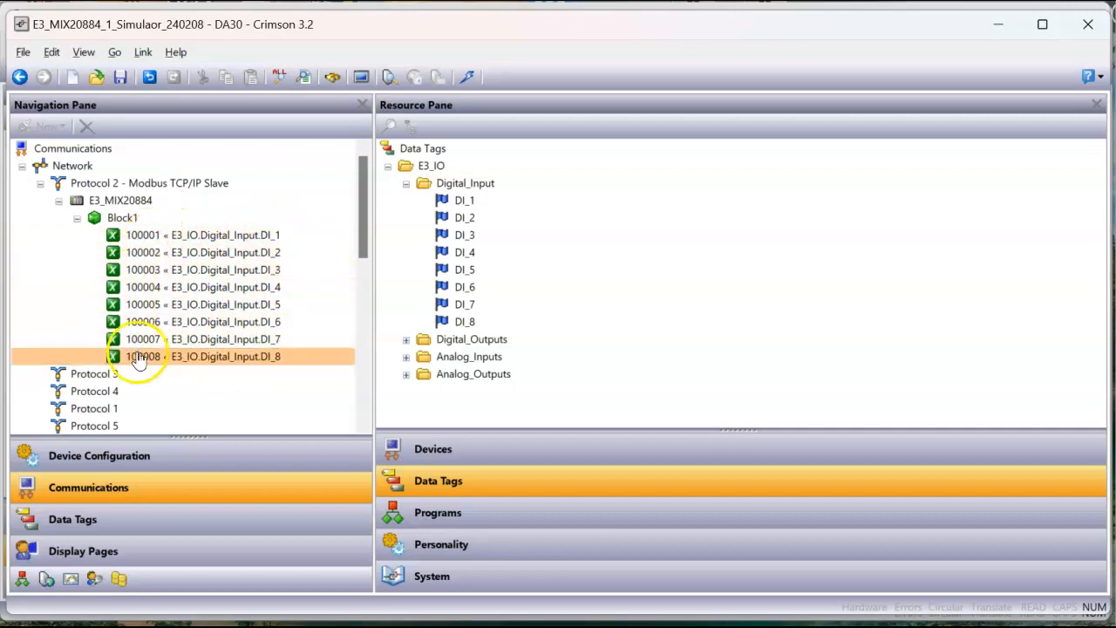
Step: Rename Block1 under the E3_MIX20884 device as Digital_Inputs
{"action": "left_click", "coordinate": [125, 220]}
{"action": "left_click", "coordinate": [124, 220]}
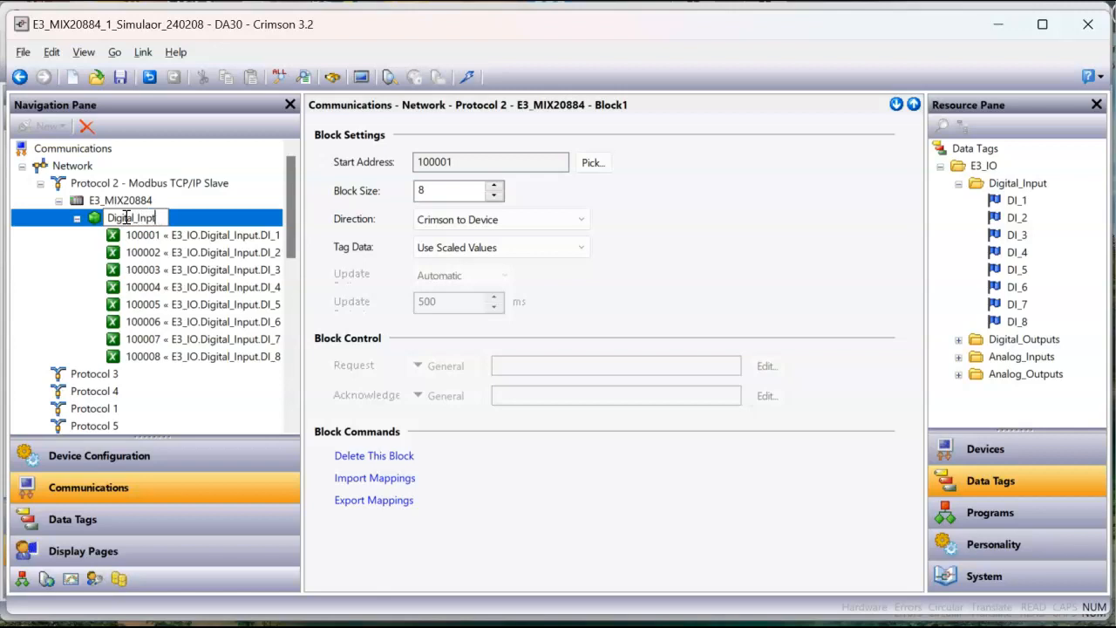
{"action": "type", "text": "Digital_Inputs"}
{"action": "key", "text": "Return"}
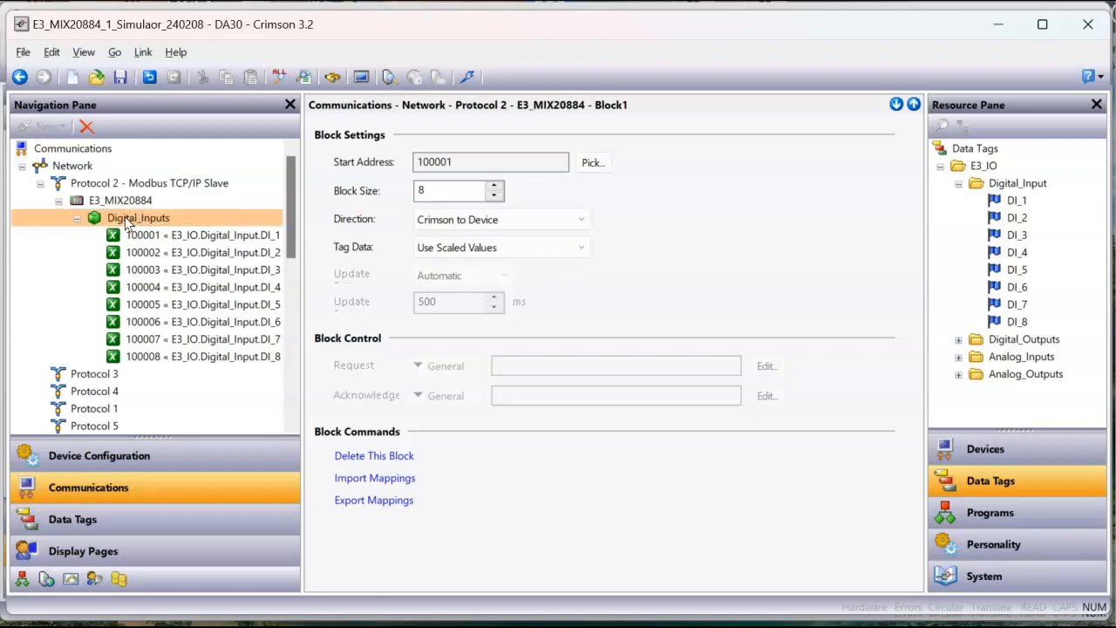
Step: Add a second gateway block to the E3_MIX20884 device and name it Digital_Outpts
{"action": "left_click", "coordinate": [142, 201]}
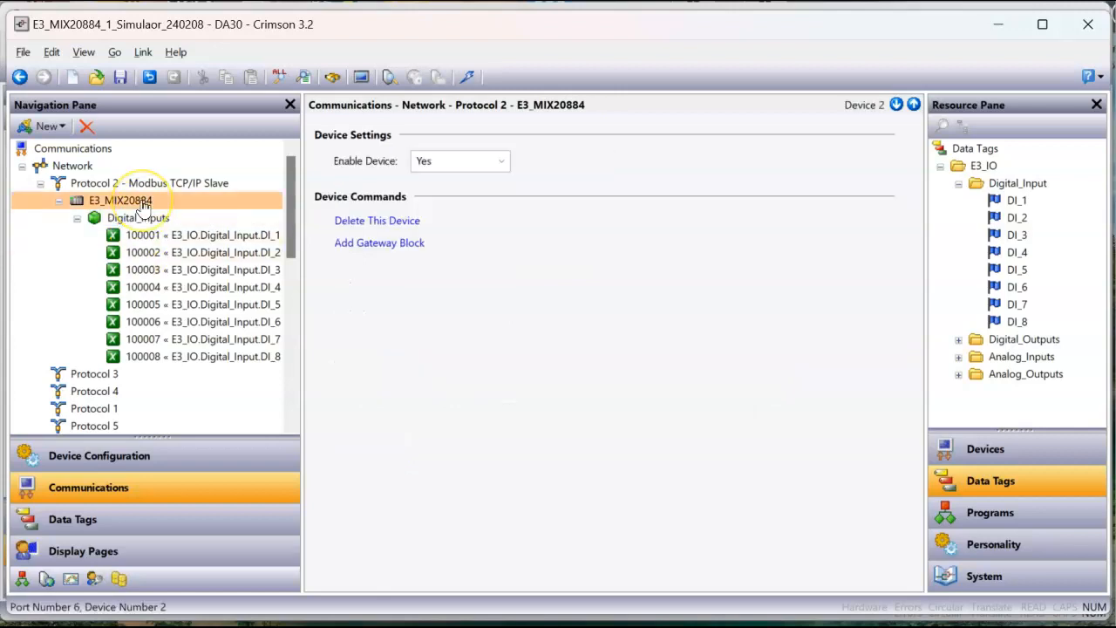
{"action": "left_click", "coordinate": [395, 252]}
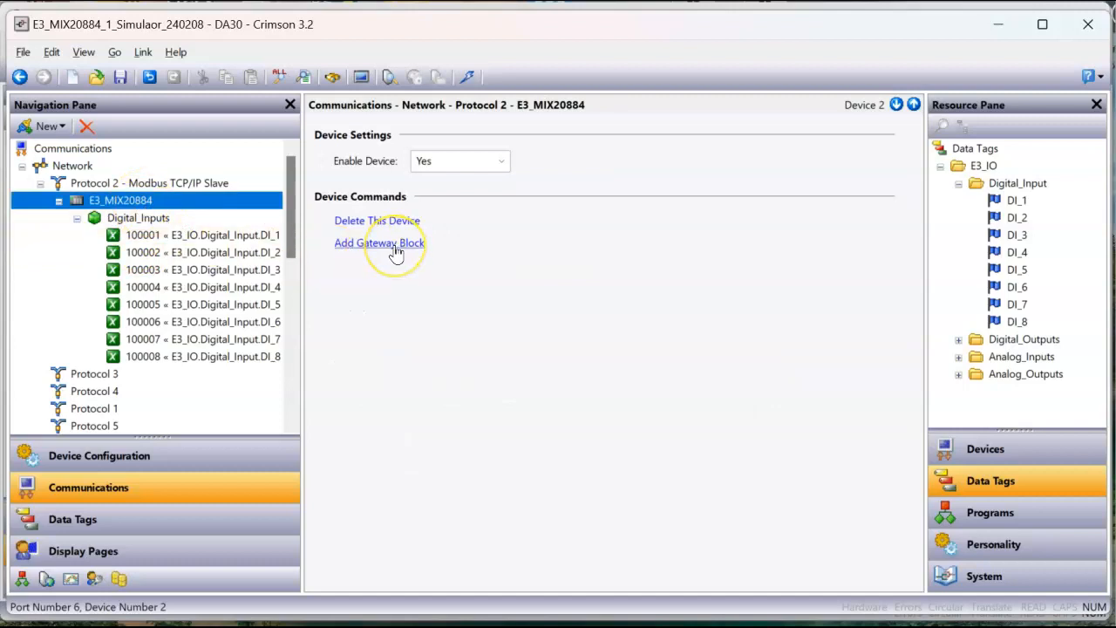
{"action": "left_click", "coordinate": [128, 237]}
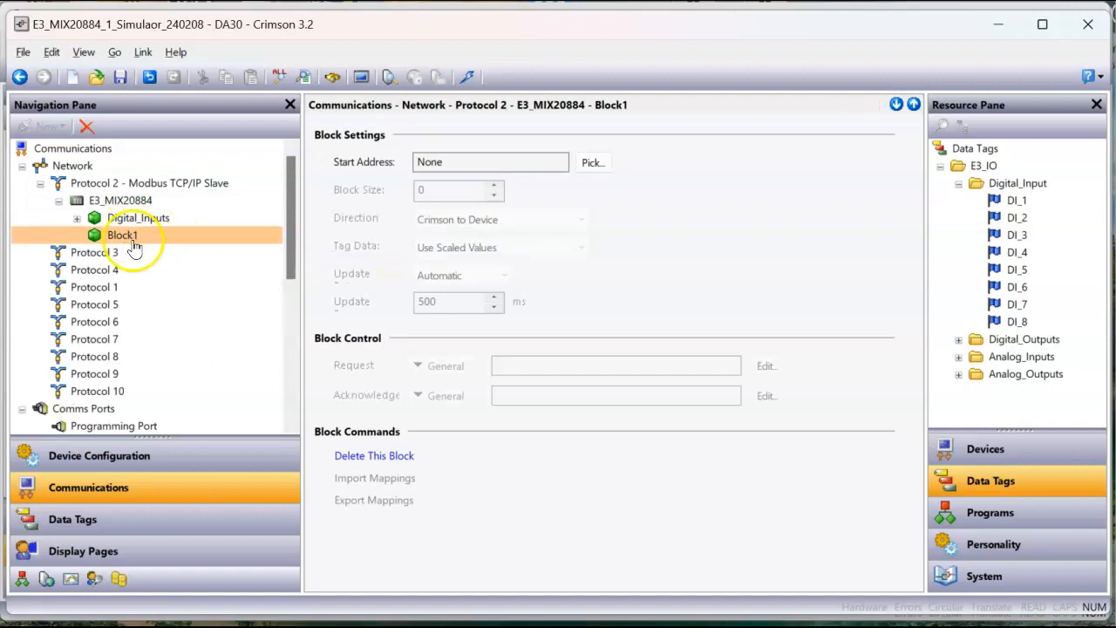
{"action": "left_click", "coordinate": [133, 244]}
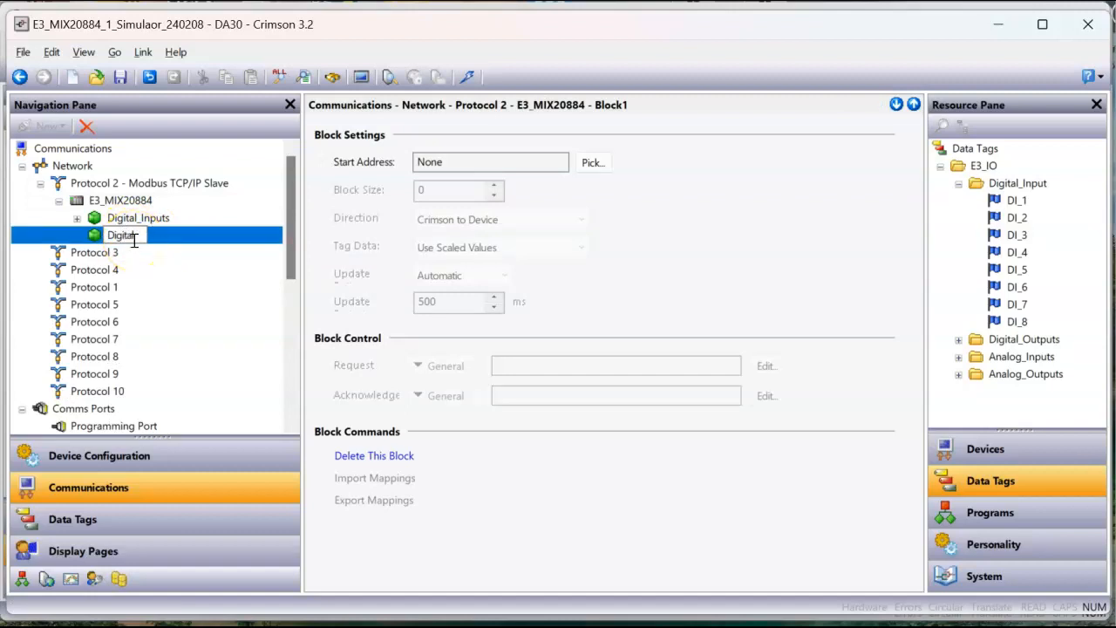
{"action": "type", "text": "Digital_Outpts"}
{"action": "key", "text": "Return"}
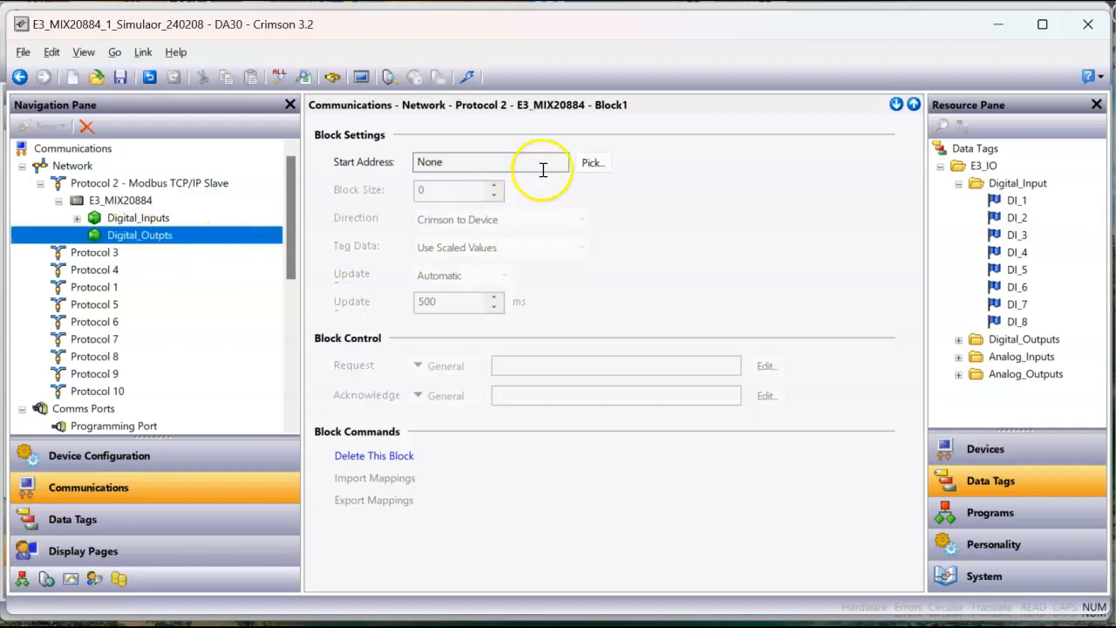
Step: Set the Digital_Outpts block's start address to Digital Coils element 00001 with data type Bit as Bit
{"action": "left_click", "coordinate": [590, 164]}
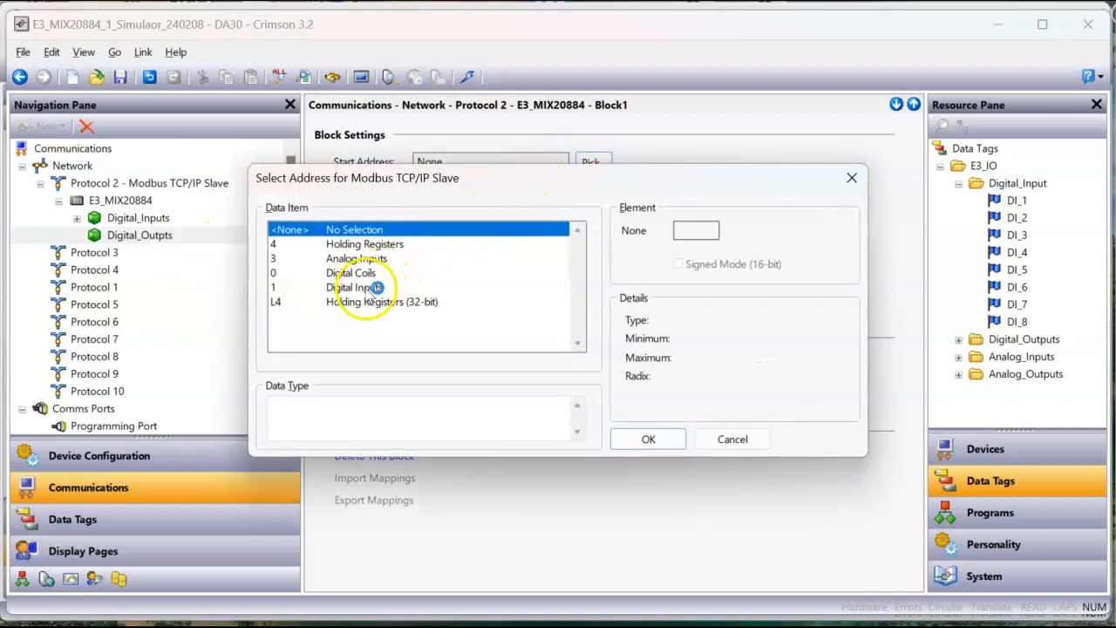
{"action": "left_click", "coordinate": [365, 276]}
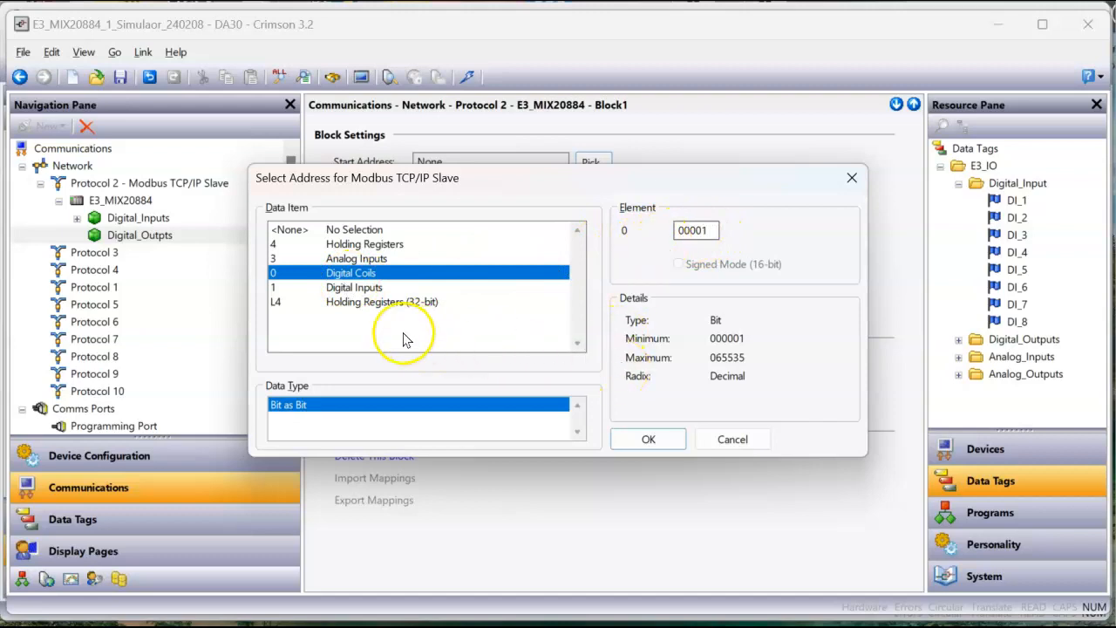
{"action": "left_click", "coordinate": [652, 440]}
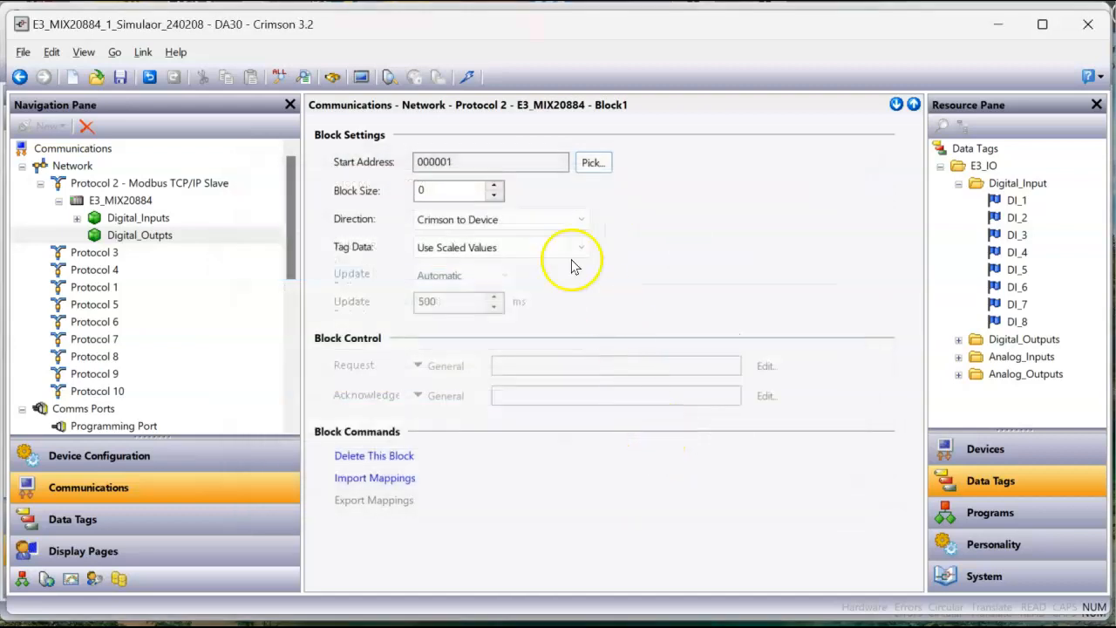
Step: Show the Digital_Outputs tags under E3_IO instead of the Digital_Input tags and set the Digital_Outpts block size to 8
{"action": "double_click", "coordinate": [966, 185]}
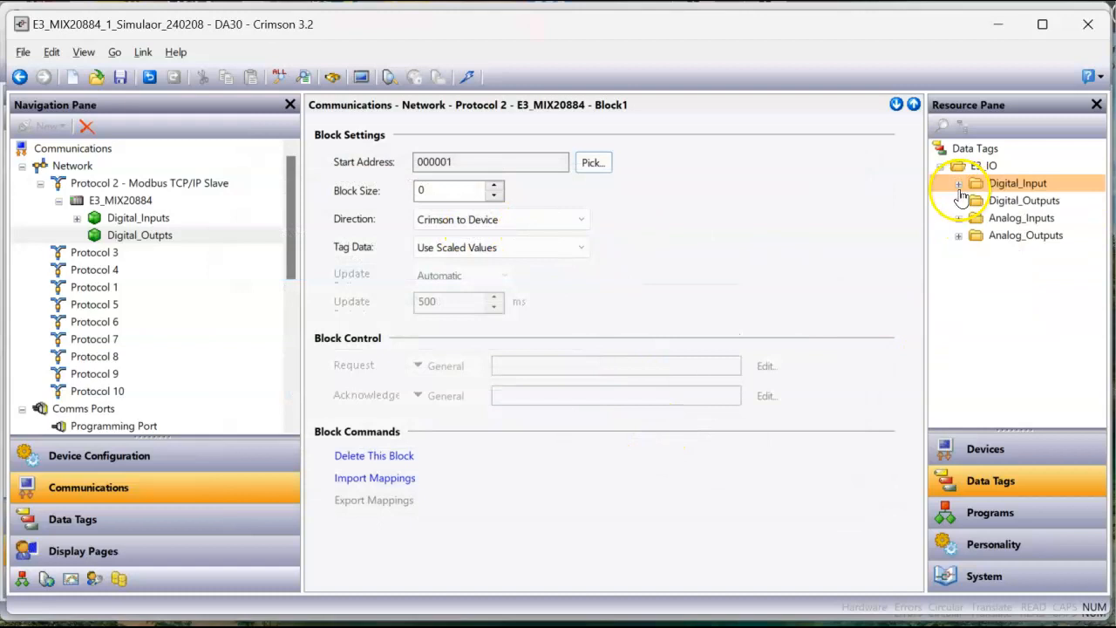
{"action": "left_click", "coordinate": [959, 201]}
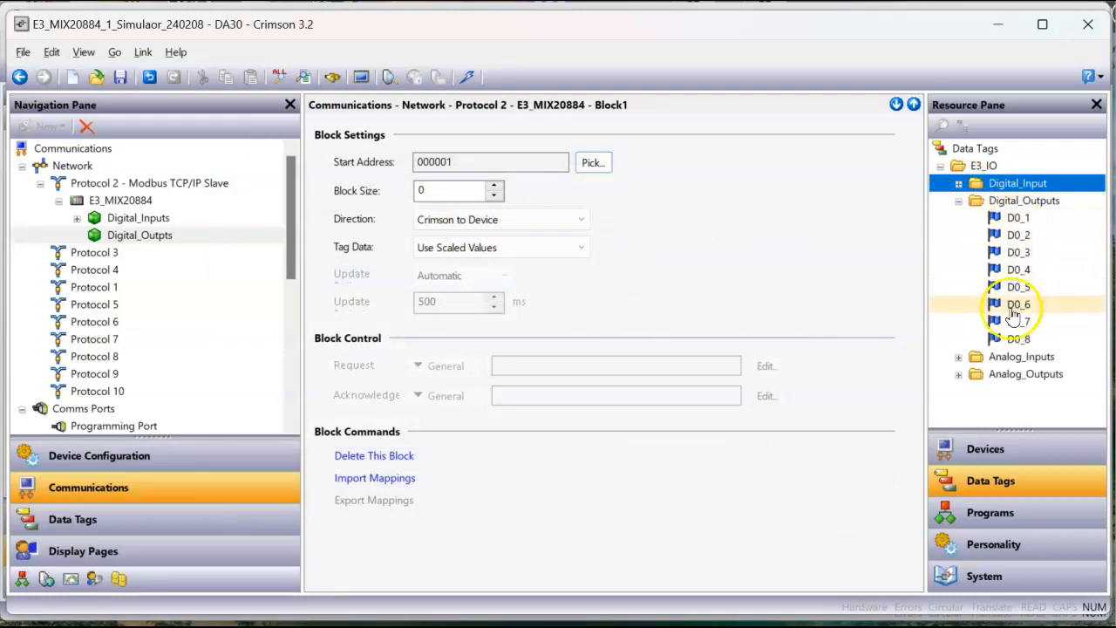
{"action": "left_click", "coordinate": [443, 194]}
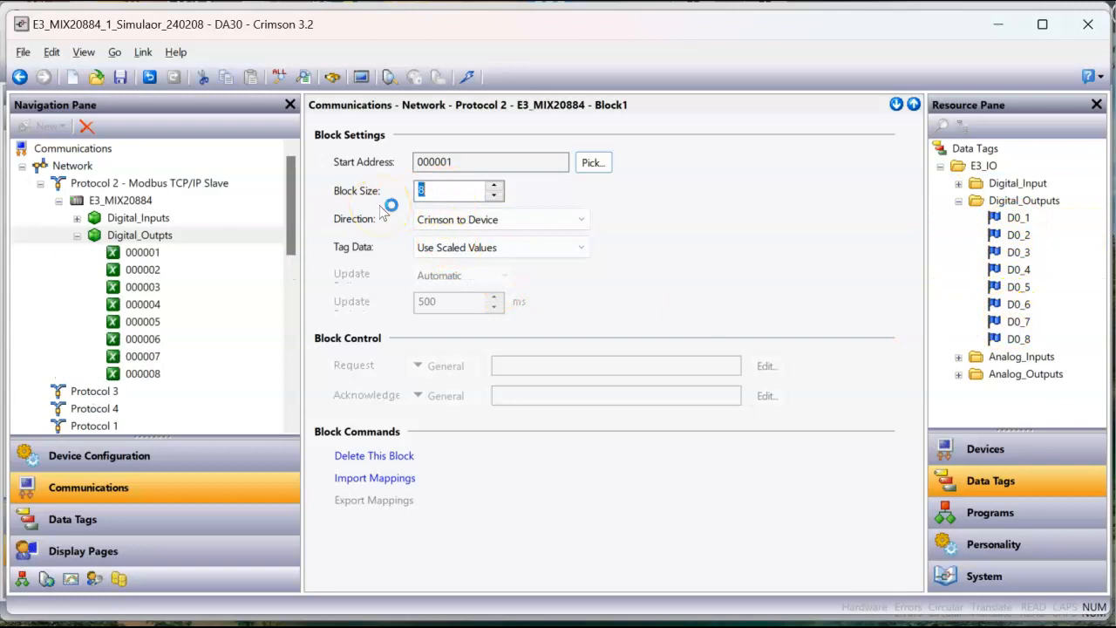
Step: Map the tags D0_1 to D0_8 from E3_IO's Digital_Outputs folder to registers 000001 to 000008 of the Digital_Outpts block in order
{"action": "left_click", "coordinate": [166, 258]}
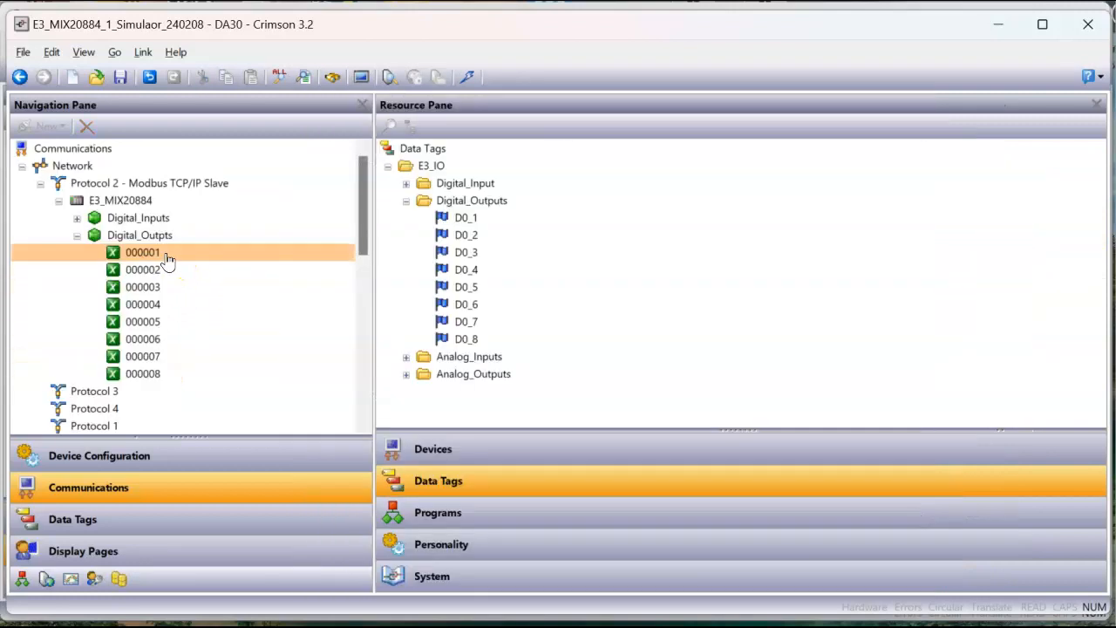
{"action": "left_click_drag", "start_coordinate": [167, 258], "coordinate": [453, 221]}
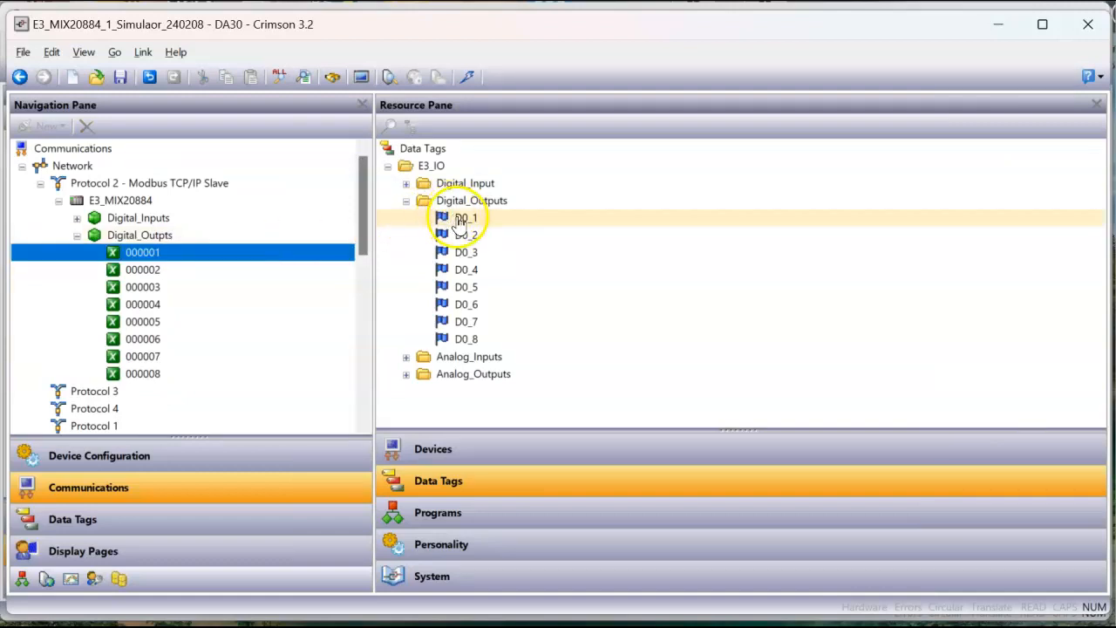
{"action": "double_click", "coordinate": [460, 222]}
{"action": "double_click", "coordinate": [461, 237]}
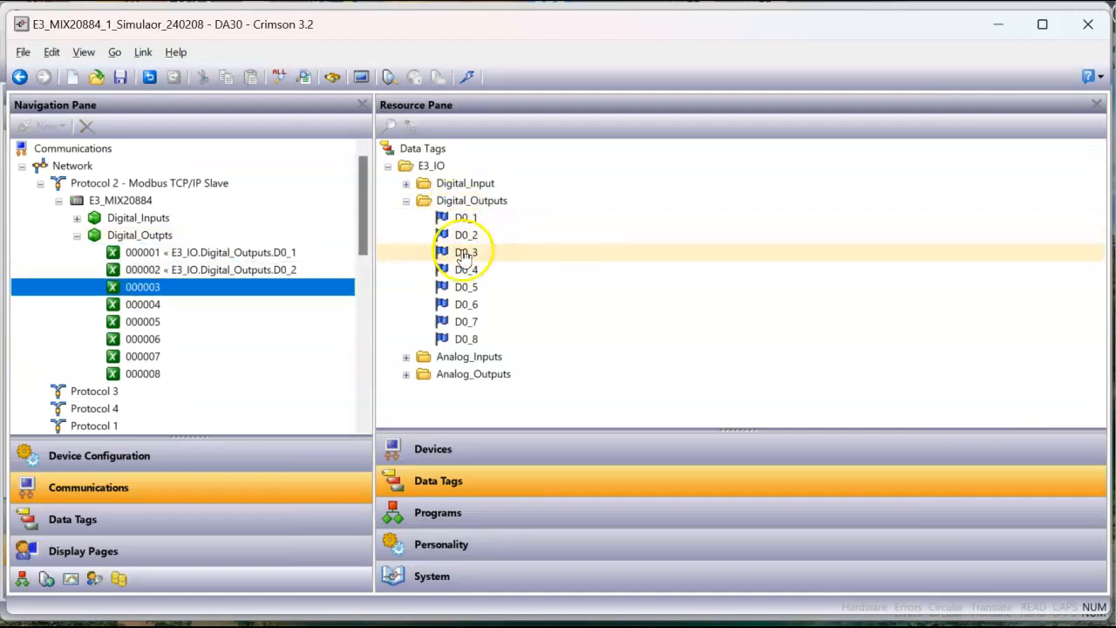
{"action": "double_click", "coordinate": [464, 254]}
{"action": "double_click", "coordinate": [464, 272]}
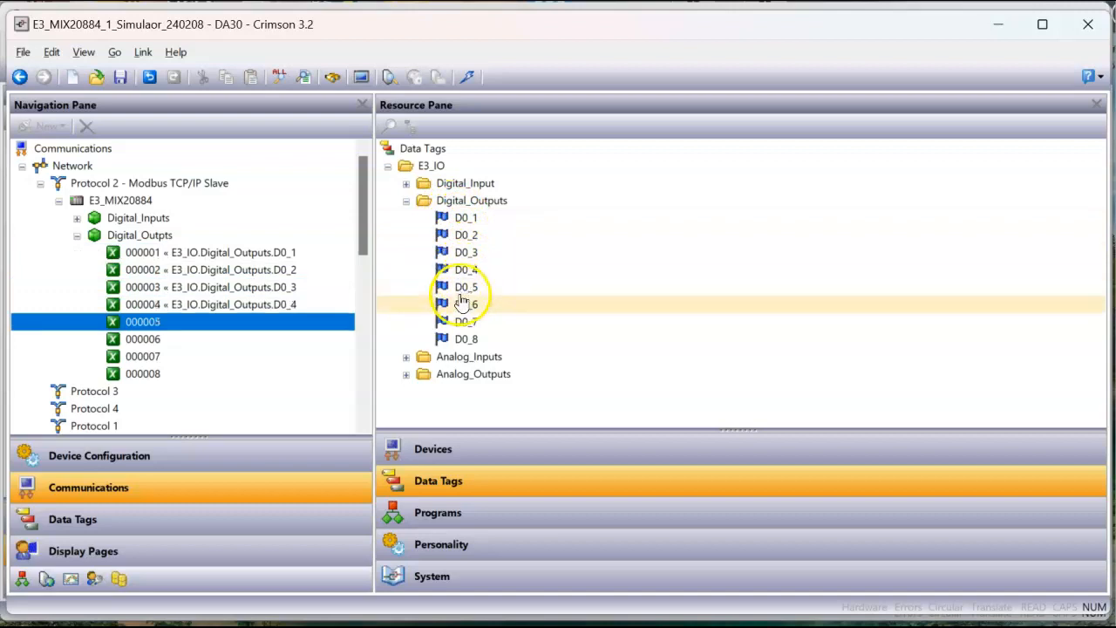
{"action": "double_click", "coordinate": [462, 289]}
{"action": "double_click", "coordinate": [465, 307]}
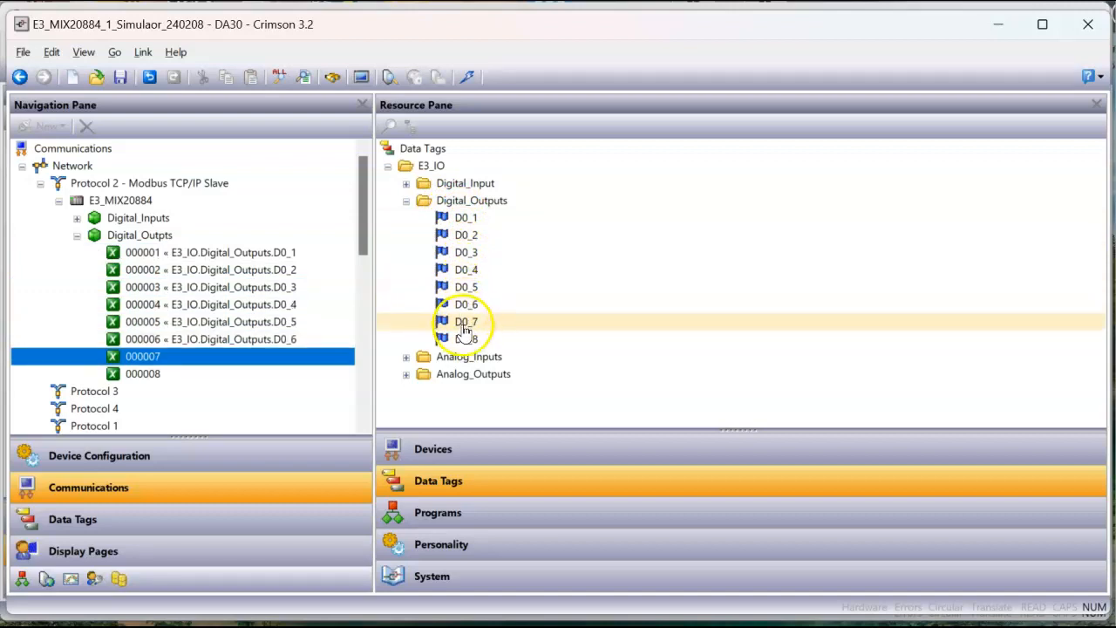
{"action": "double_click", "coordinate": [465, 323]}
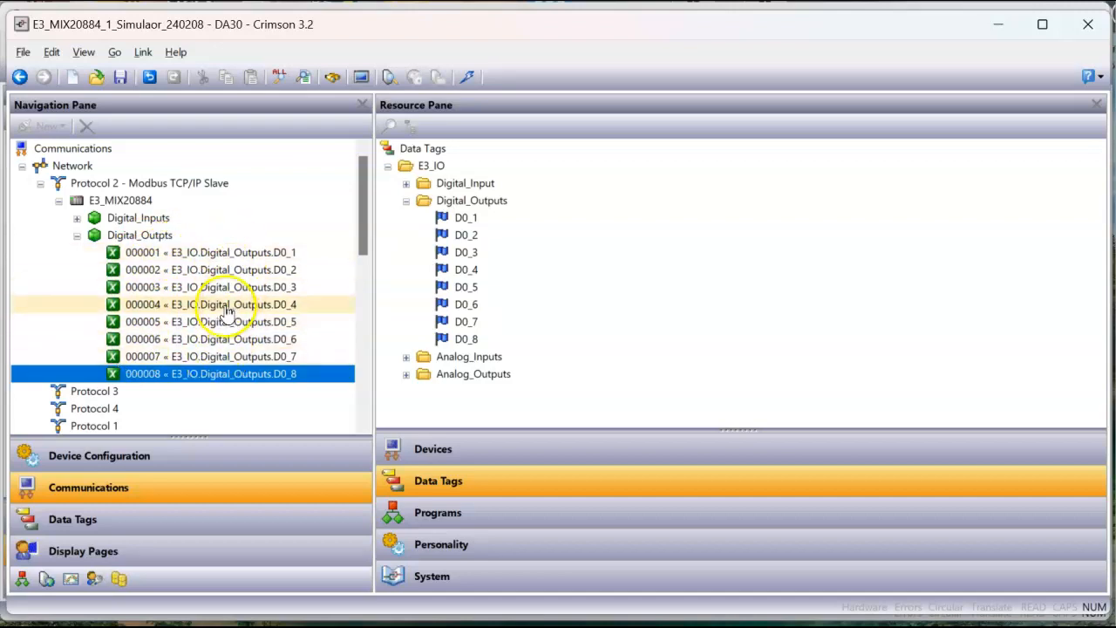
Step: Set the direction of the Digital_Outpts block to Device to Crimson and collapse its register list
{"action": "left_click", "coordinate": [144, 236]}
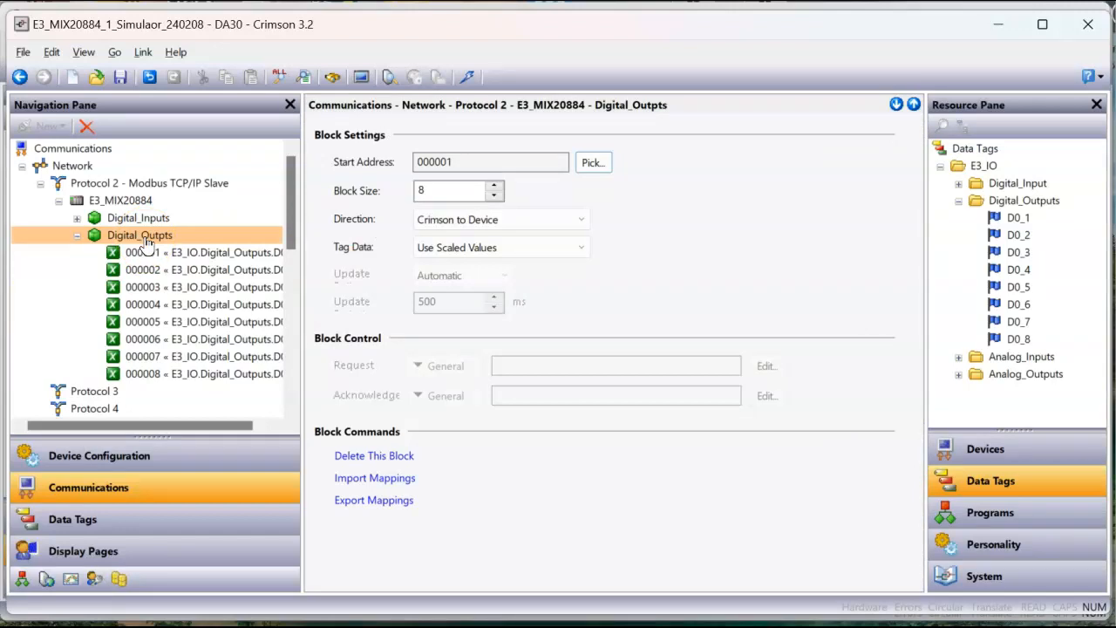
{"action": "left_click", "coordinate": [469, 224]}
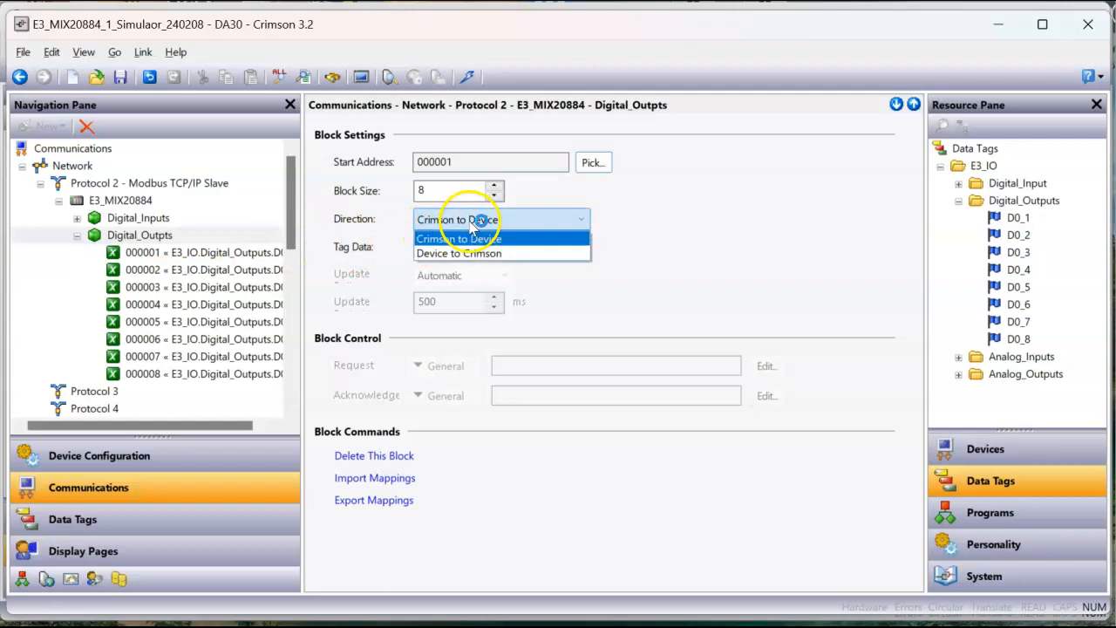
{"action": "left_click", "coordinate": [477, 254]}
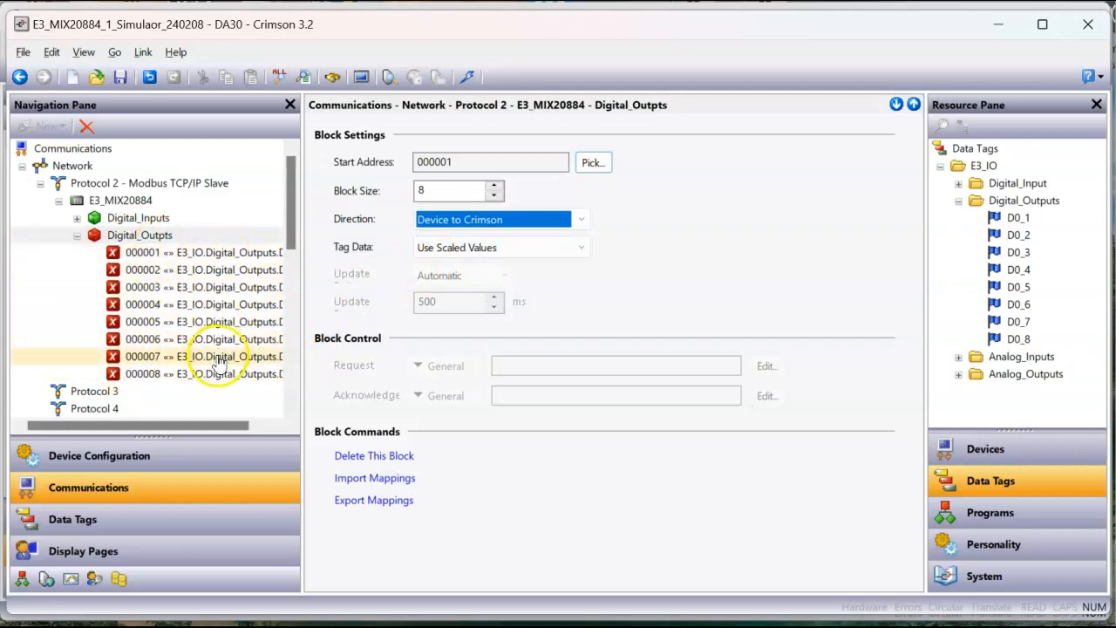
{"action": "left_click", "coordinate": [111, 242]}
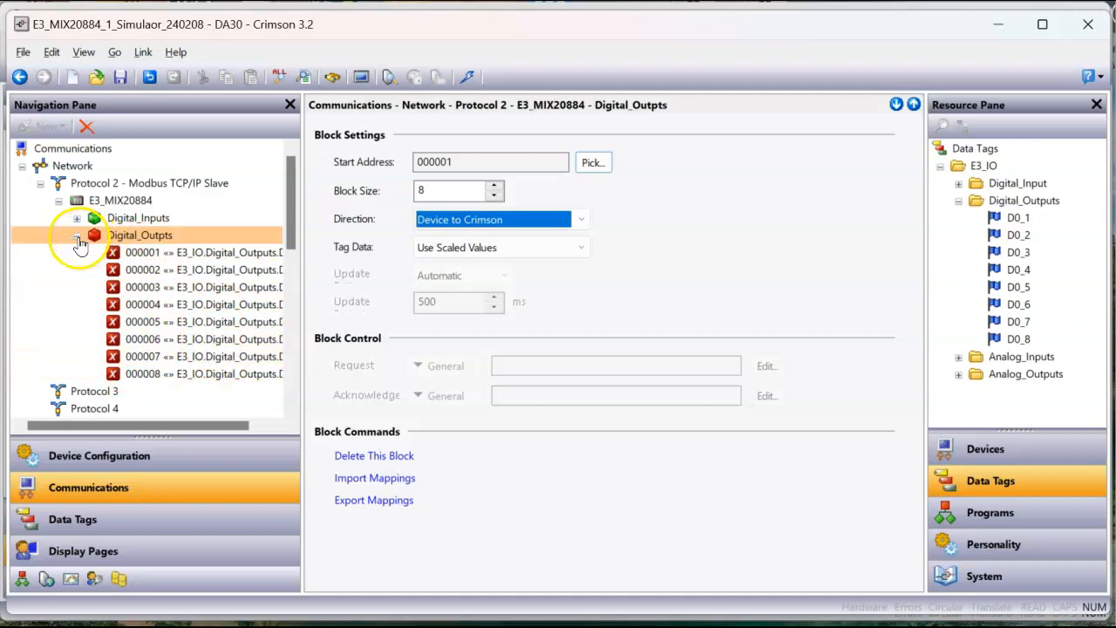
{"action": "left_click", "coordinate": [79, 236]}
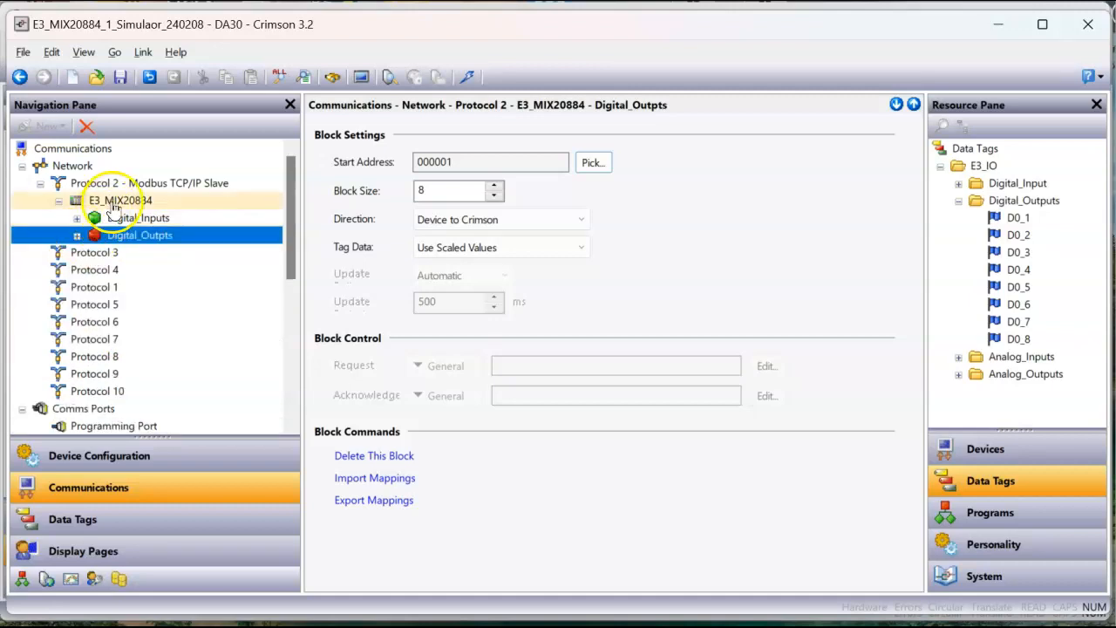
Step: Add a third gateway block to the E3_MIX20884 device and name it Analog_Inputs
{"action": "left_click", "coordinate": [115, 201]}
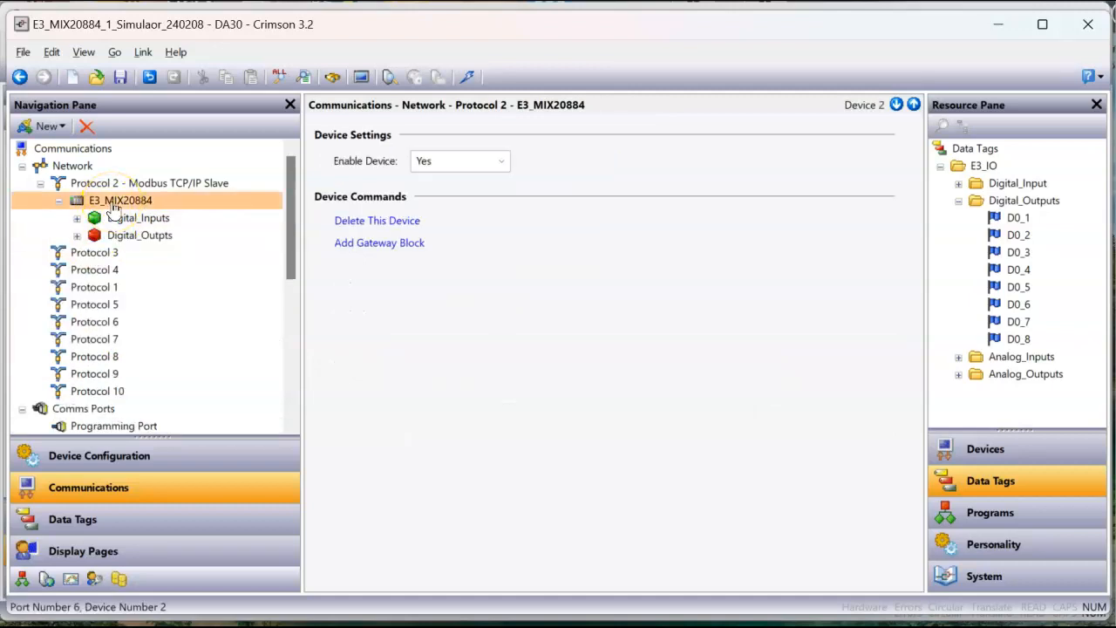
{"action": "left_click", "coordinate": [376, 243]}
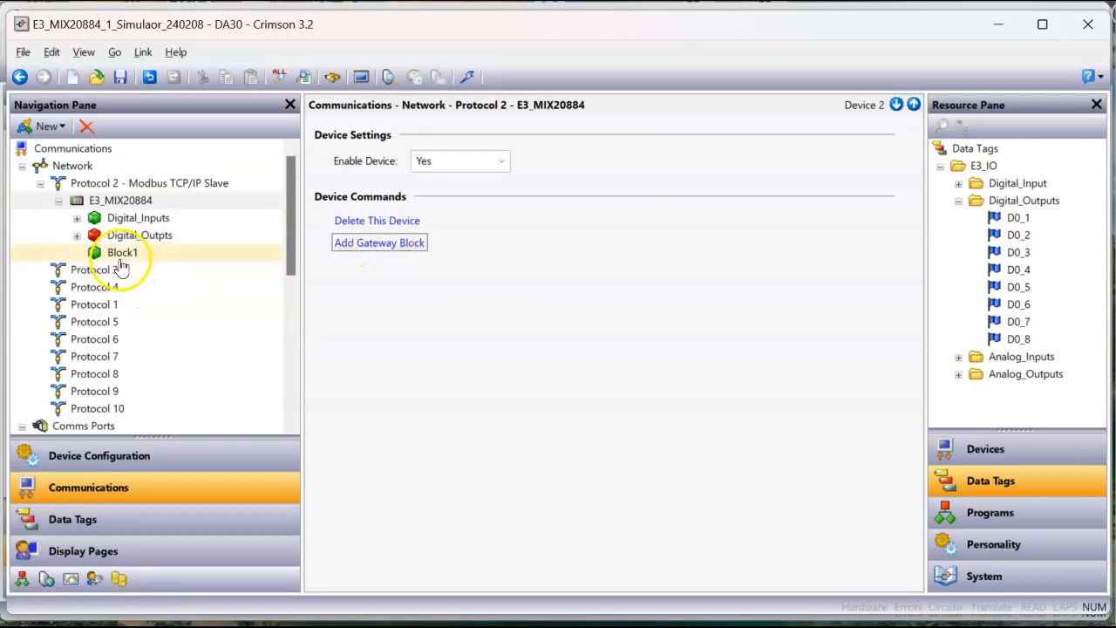
{"action": "left_click", "coordinate": [119, 255]}
{"action": "left_click", "coordinate": [133, 260]}
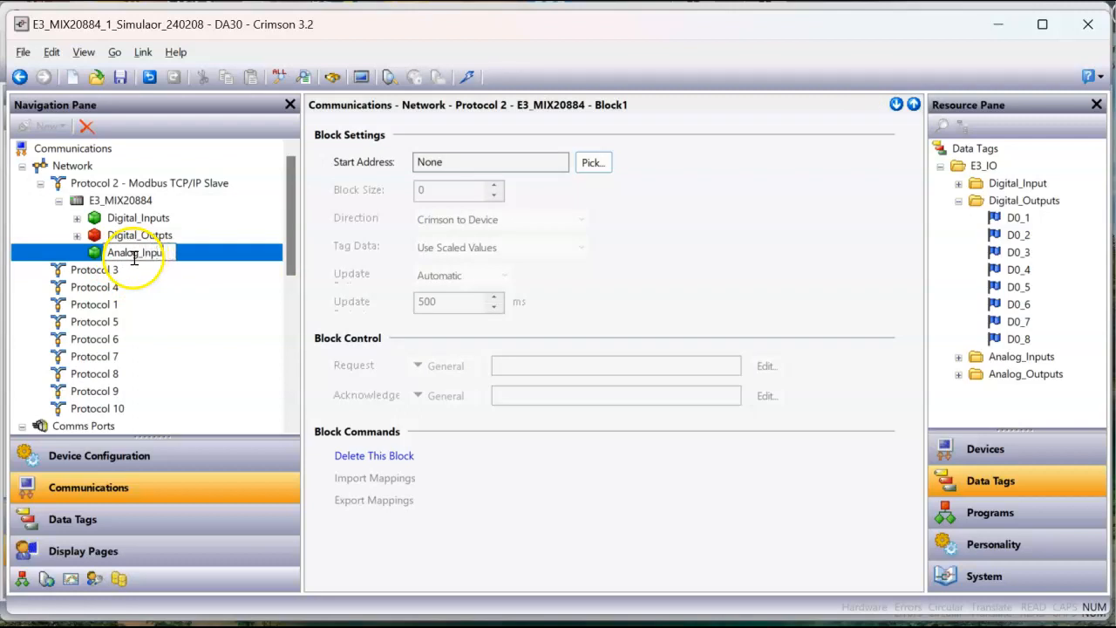
{"action": "type", "text": "Analog_Inputs"}
{"action": "key", "text": "Return"}
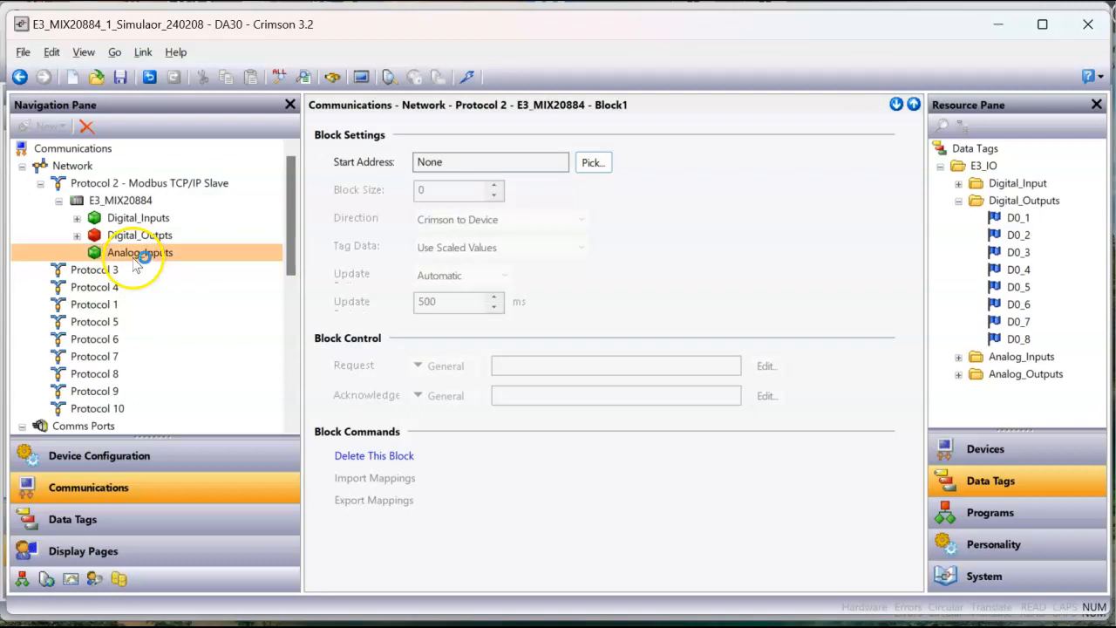
Step: Set the start address of the Analog_Inputs block to 300001, using Analog Inputs with data type Word as Word
{"action": "left_click", "coordinate": [596, 162]}
{"action": "left_click", "coordinate": [358, 259]}
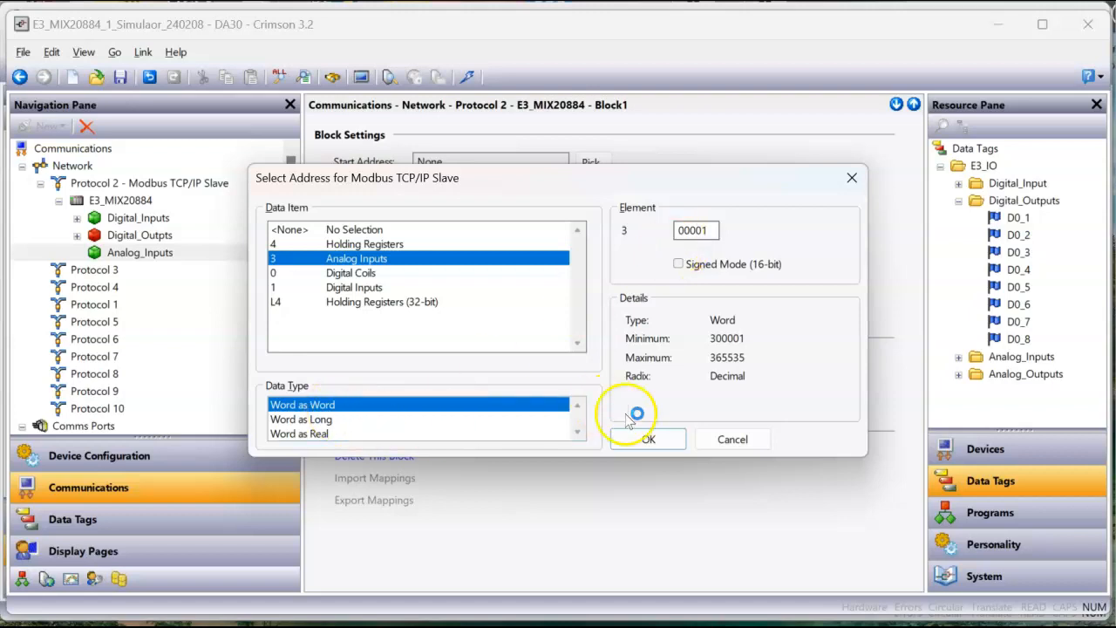
{"action": "left_click", "coordinate": [650, 441]}
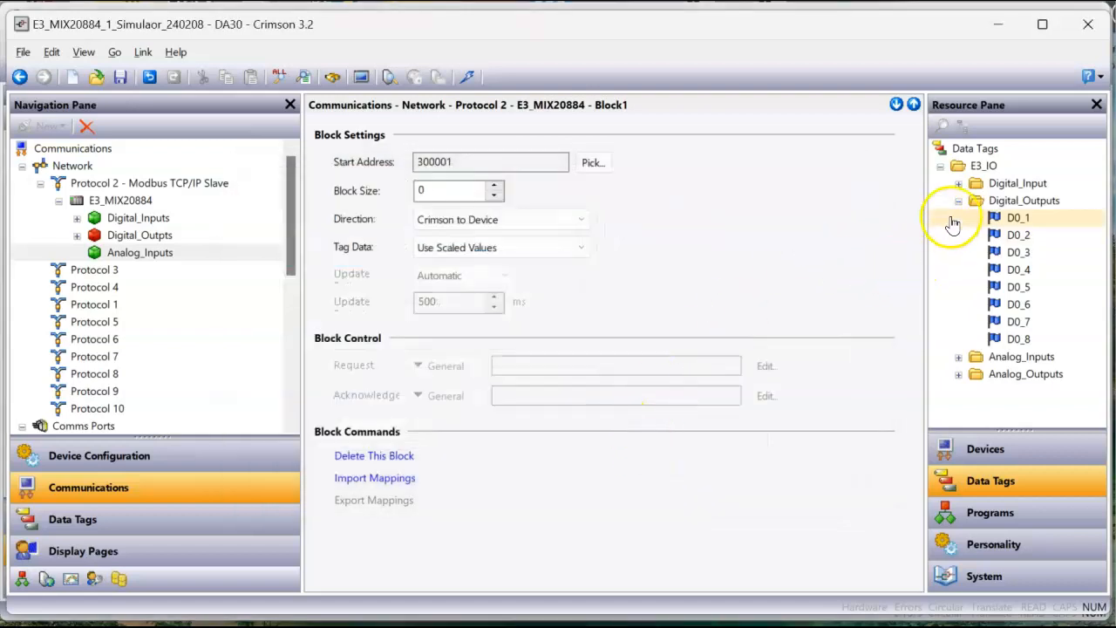
Step: Show the Analog_Inputs tags under E3_IO instead of the Digital_Outputs tags and set the Analog_Inputs block size to 8
{"action": "left_click", "coordinate": [959, 205]}
{"action": "left_click", "coordinate": [959, 218]}
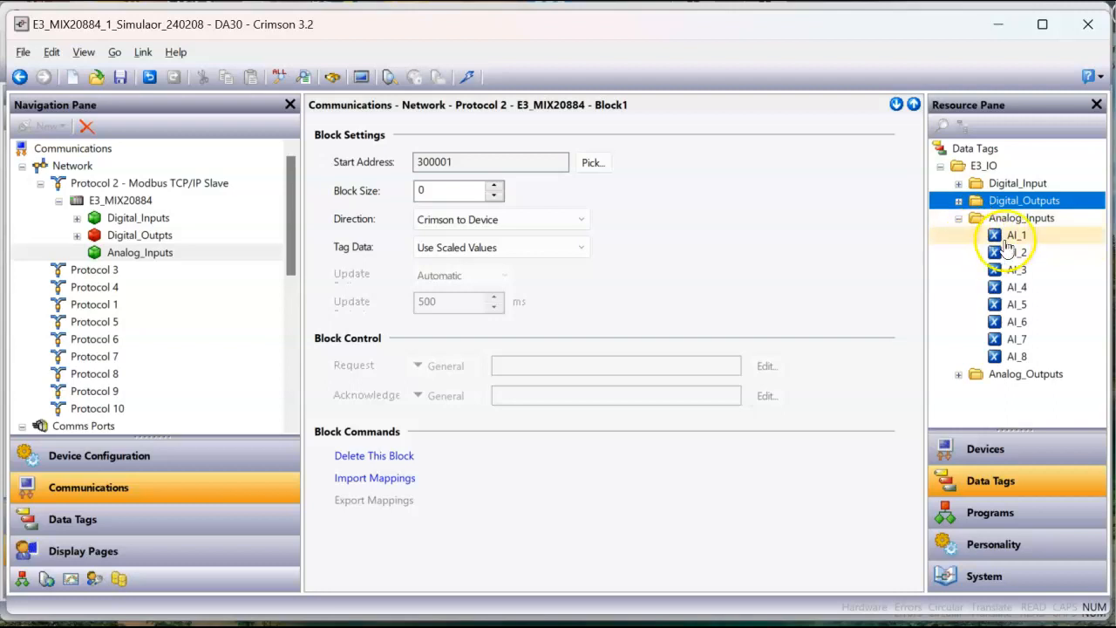
{"action": "double_click", "coordinate": [448, 191]}
{"action": "type", "text": "8"}
{"action": "key", "text": "Return"}
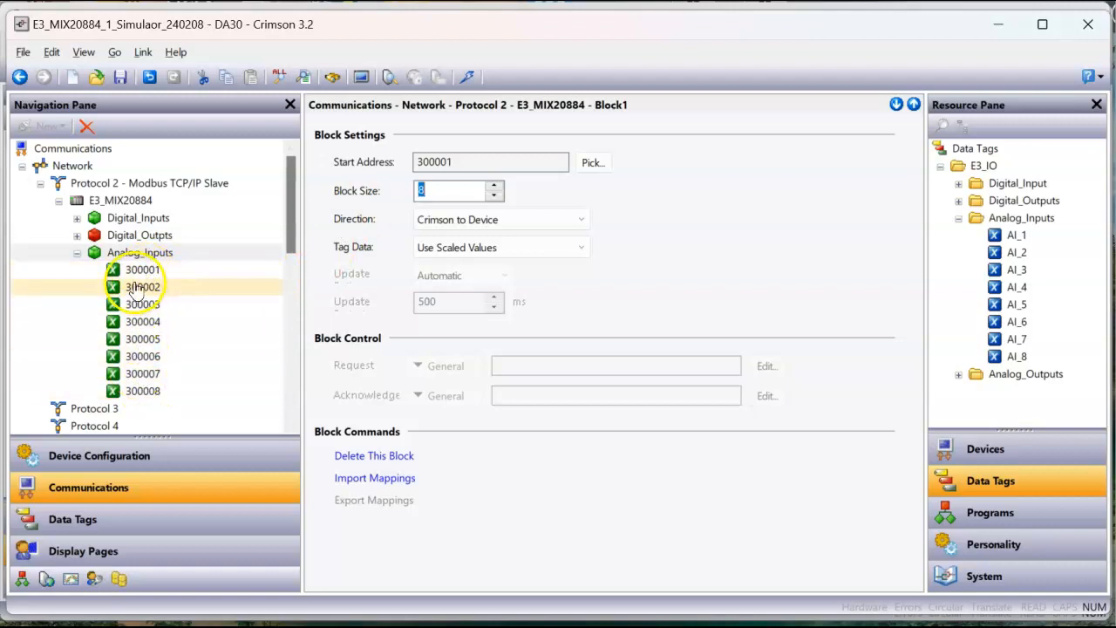
Step: Review the existing register mappings of the Digital_Outpts and Digital_Inputs blocks and collapse both lists again
{"action": "left_click", "coordinate": [78, 236]}
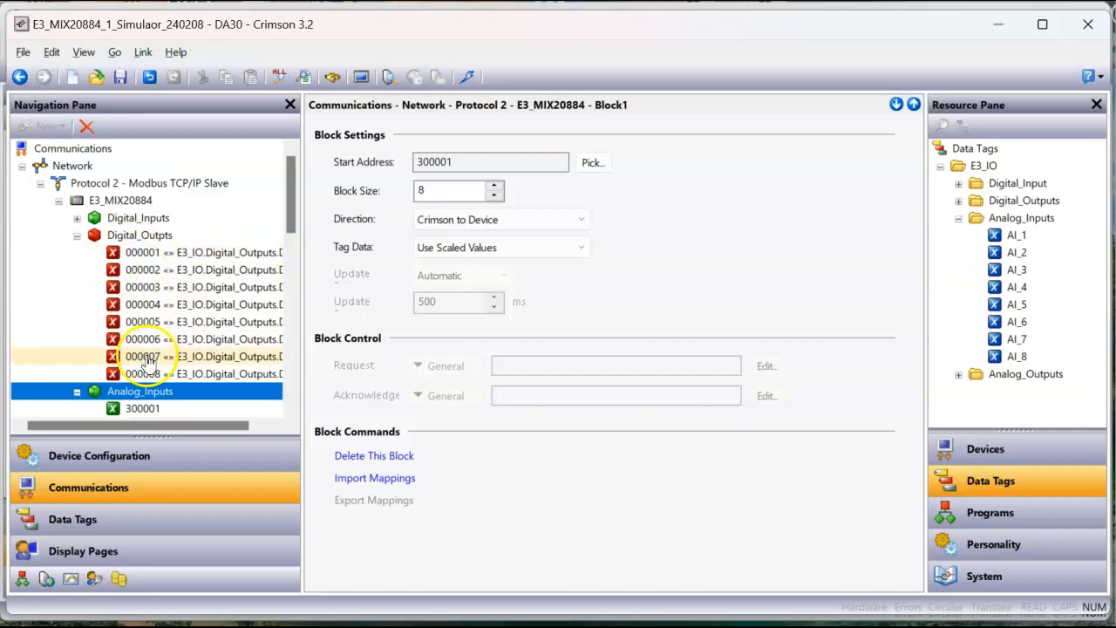
{"action": "left_click", "coordinate": [78, 218]}
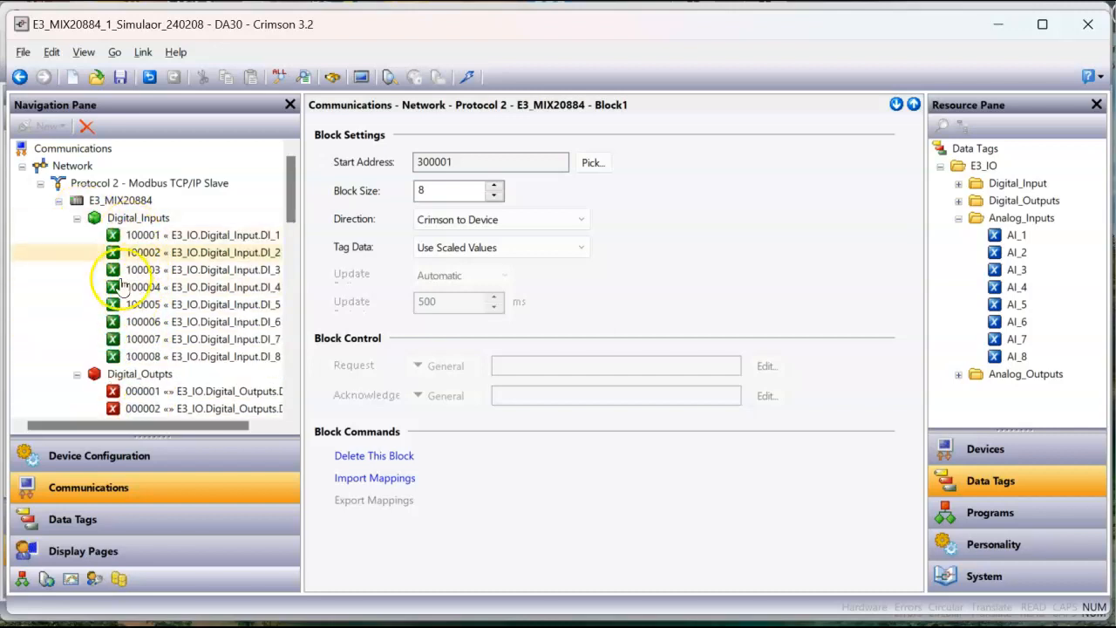
{"action": "scroll", "coordinate": [78, 229], "scroll_direction": "down", "scroll_amount": 1}
{"action": "left_click", "coordinate": [78, 219]}
{"action": "left_click", "coordinate": [77, 236]}
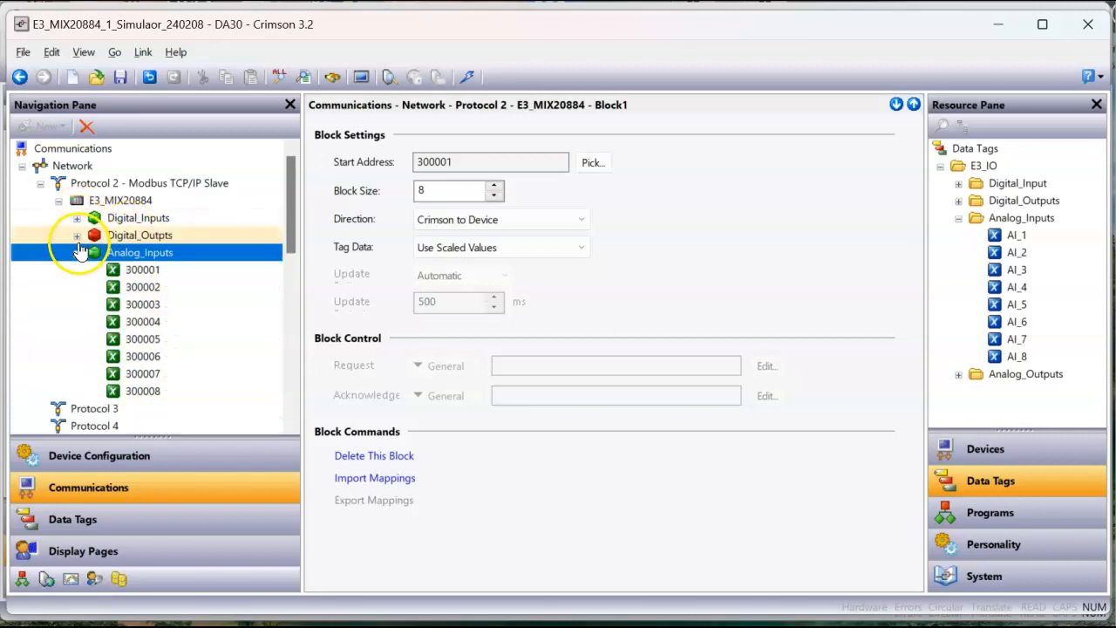
Step: Map the tags AI_1 to AI_8 to registers 300001 to 300008 of the Analog_Inputs block in order and collapse its register list
{"action": "left_click", "coordinate": [144, 275]}
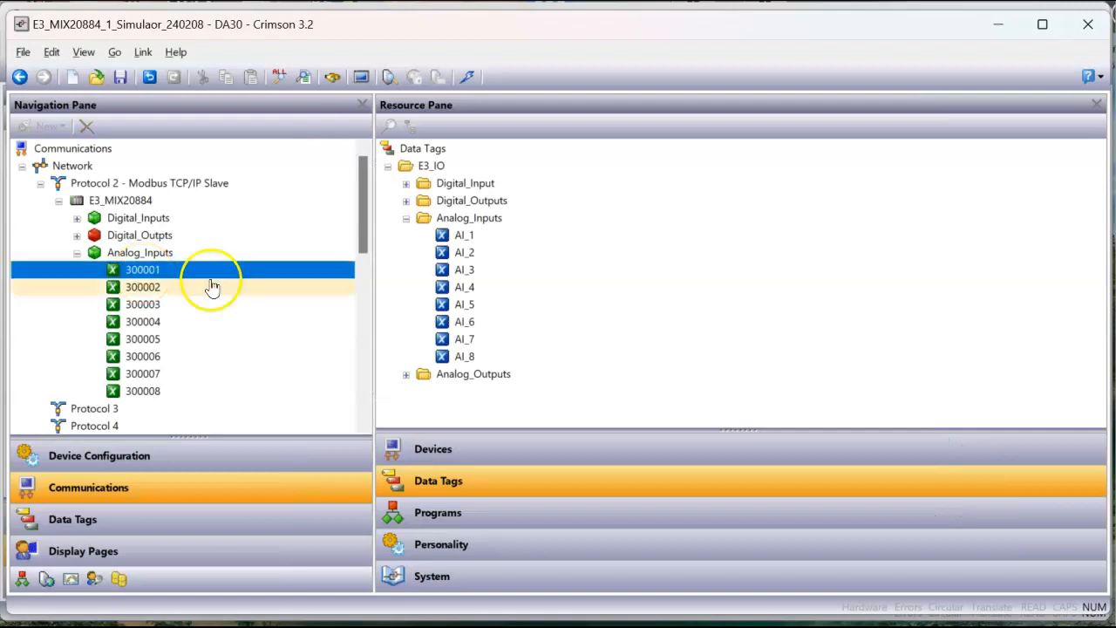
{"action": "double_click", "coordinate": [465, 237]}
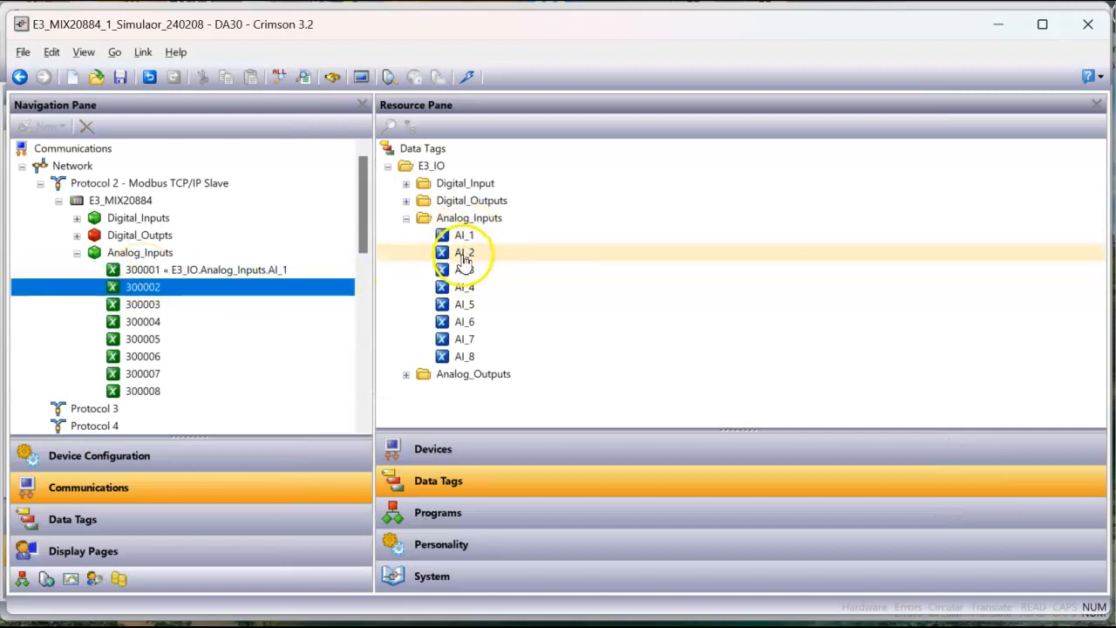
{"action": "double_click", "coordinate": [465, 253]}
{"action": "double_click", "coordinate": [468, 272]}
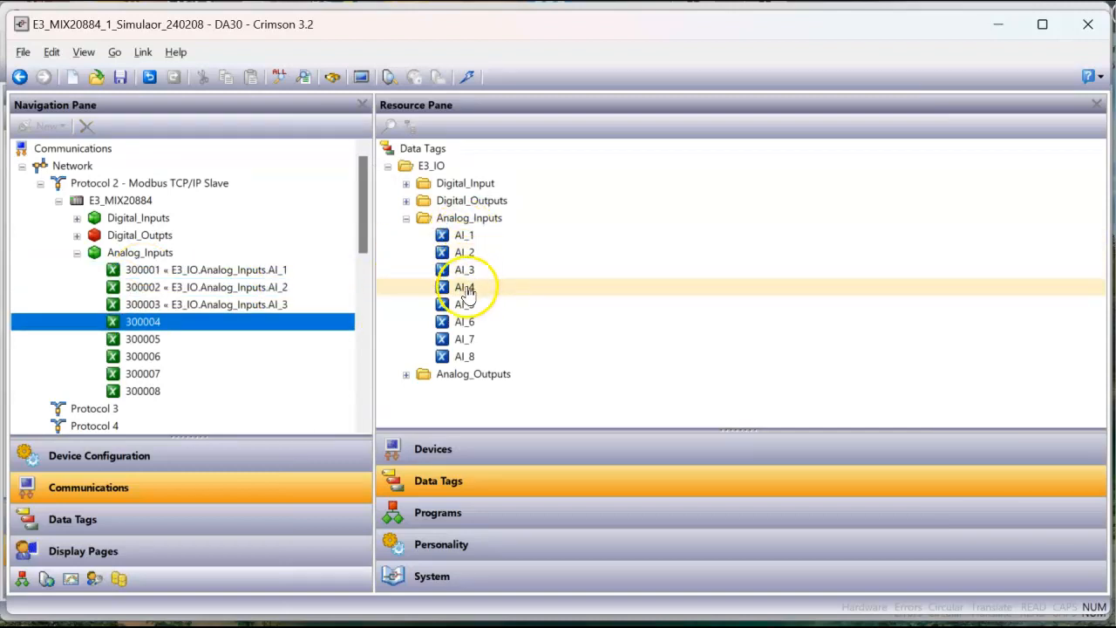
{"action": "double_click", "coordinate": [467, 288]}
{"action": "double_click", "coordinate": [467, 306]}
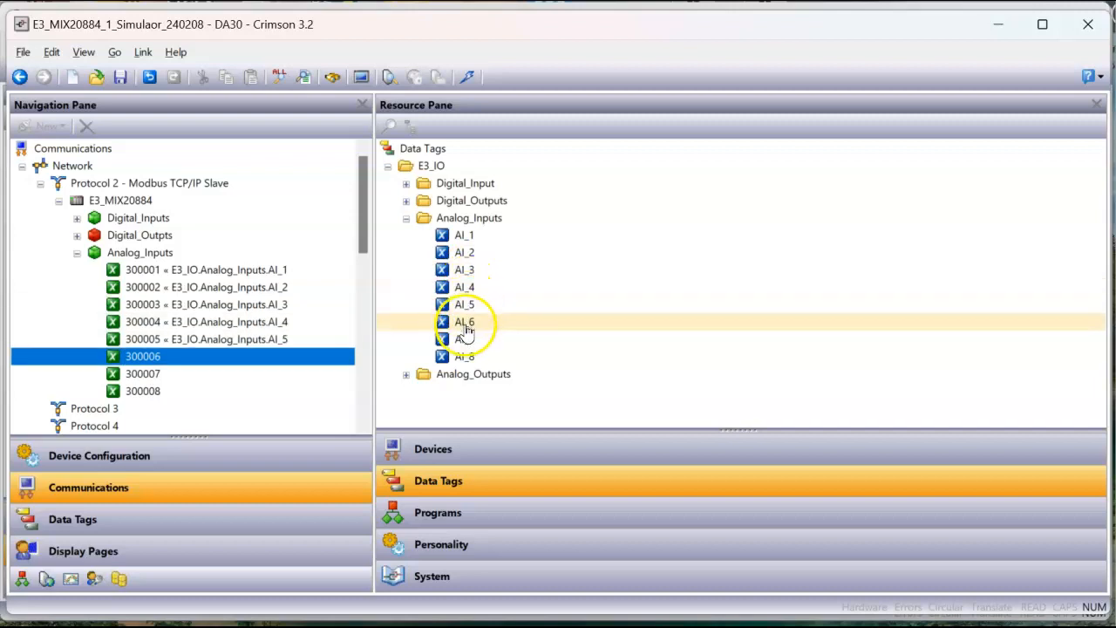
{"action": "double_click", "coordinate": [466, 324]}
{"action": "double_click", "coordinate": [464, 340]}
{"action": "double_click", "coordinate": [465, 357]}
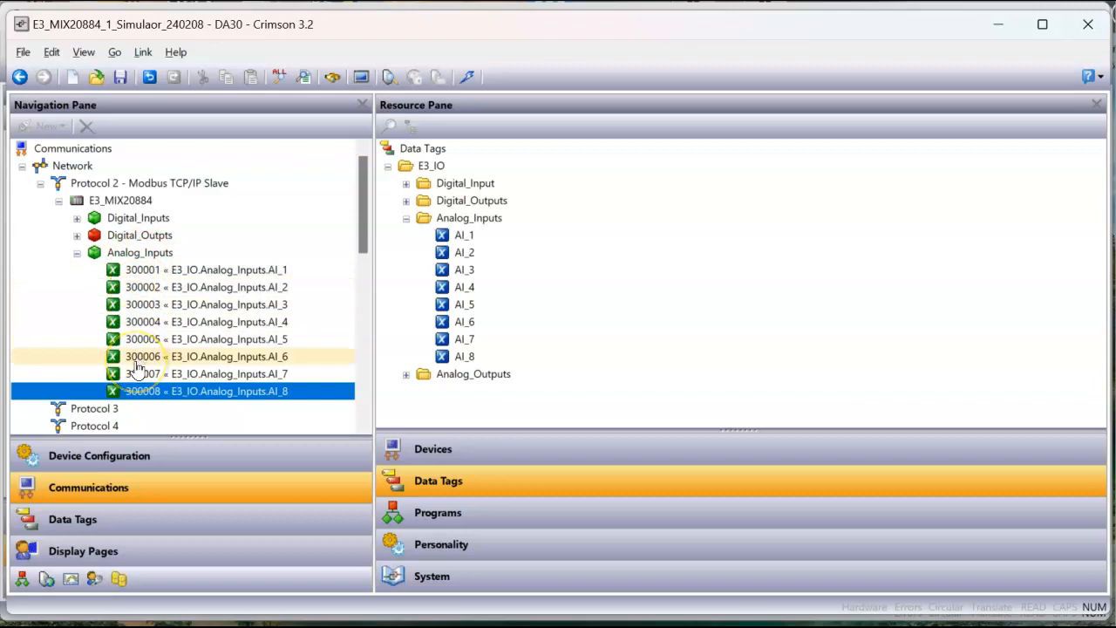
{"action": "left_click", "coordinate": [76, 252]}
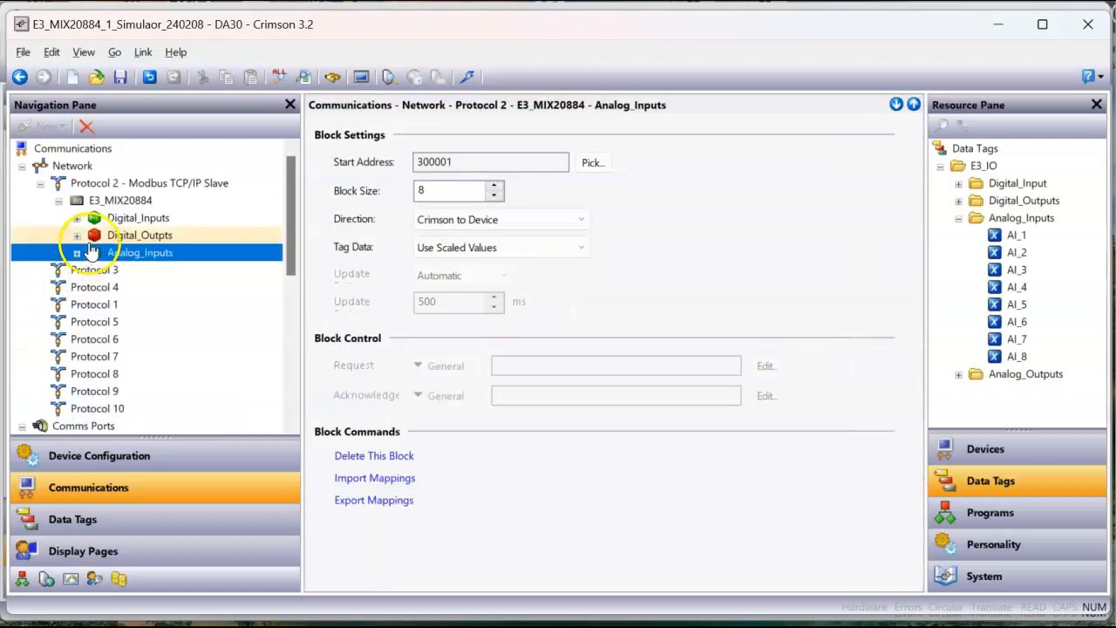
Step: Add a fourth gateway block to the E3_MIX20884 device and name it Analog_Outputs
{"action": "left_click", "coordinate": [120, 202]}
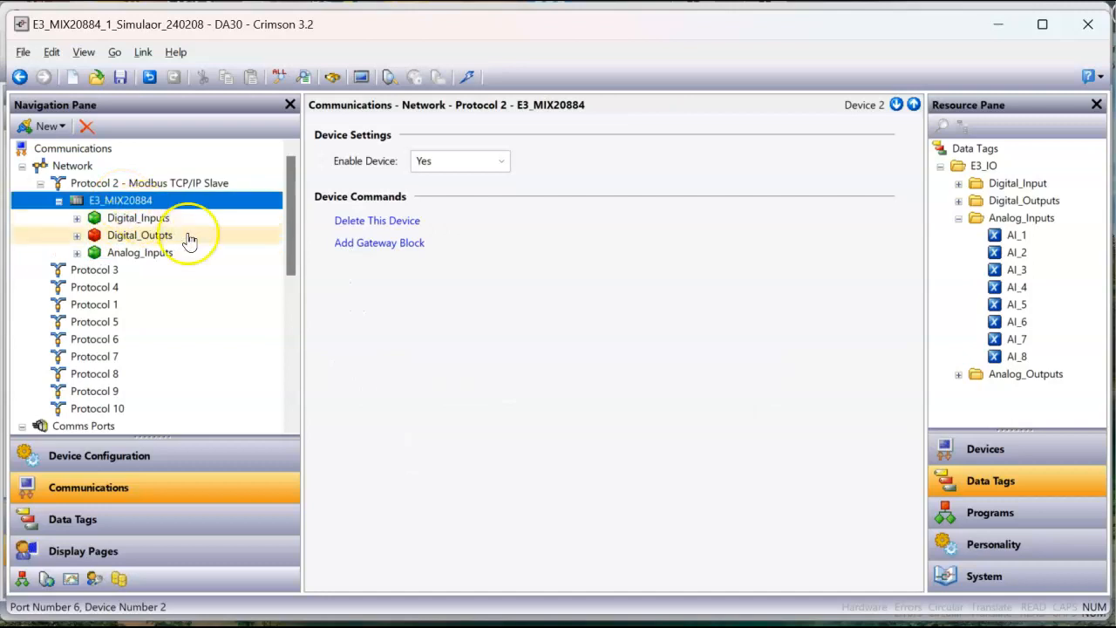
{"action": "left_click", "coordinate": [383, 244]}
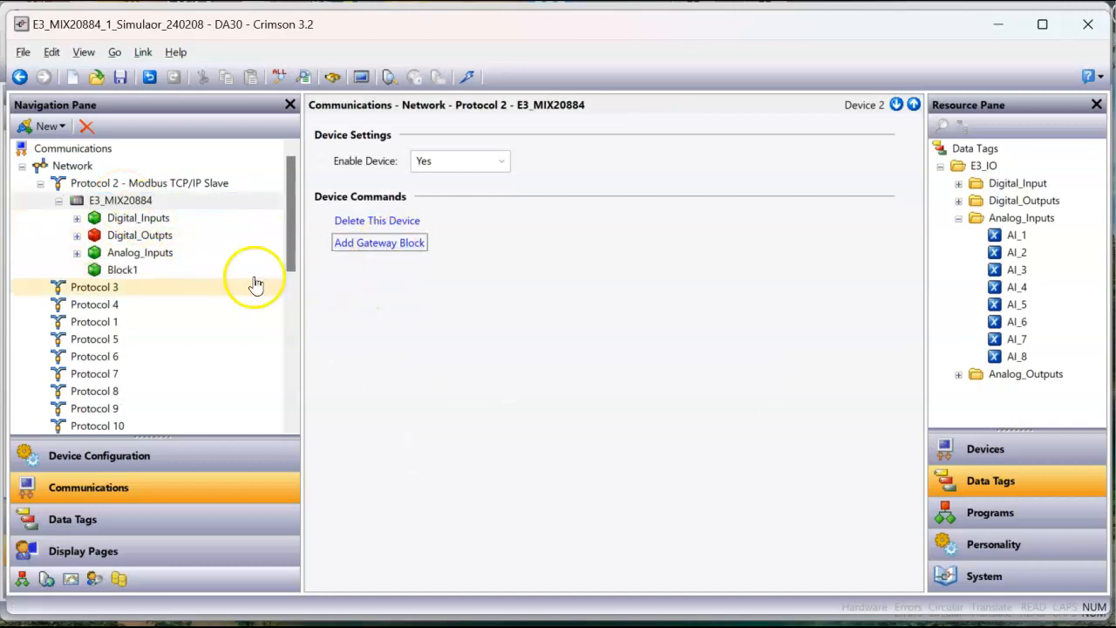
{"action": "left_click", "coordinate": [121, 274]}
{"action": "left_click", "coordinate": [138, 276]}
{"action": "type", "text": "Analog"}
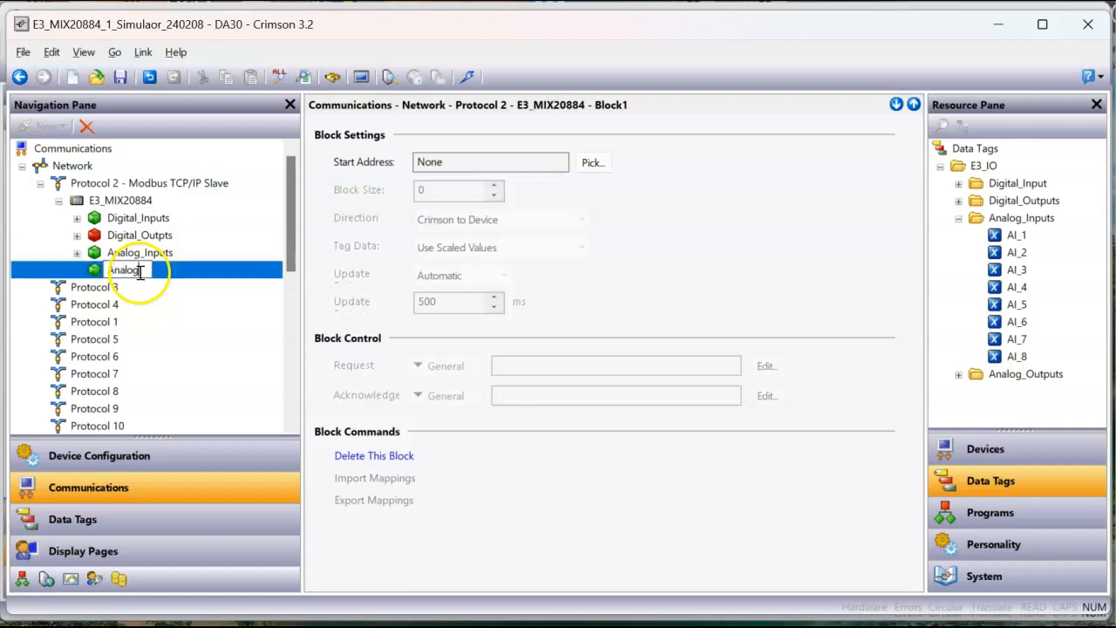
{"action": "type", "text": "_Output"}
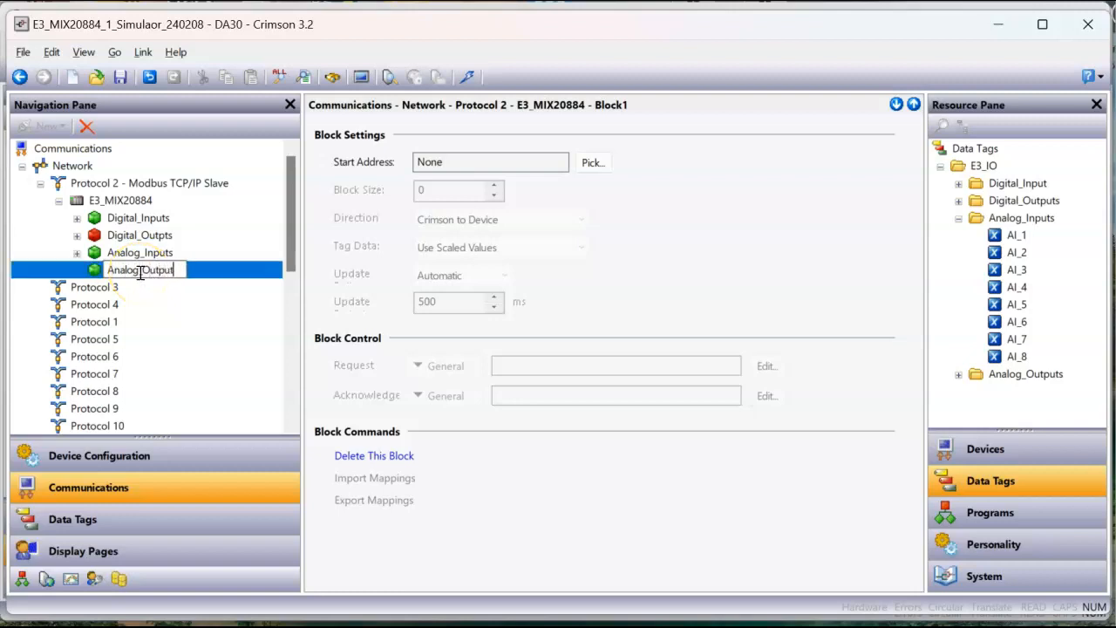
{"action": "type", "text": "s"}
{"action": "key", "text": "Return"}
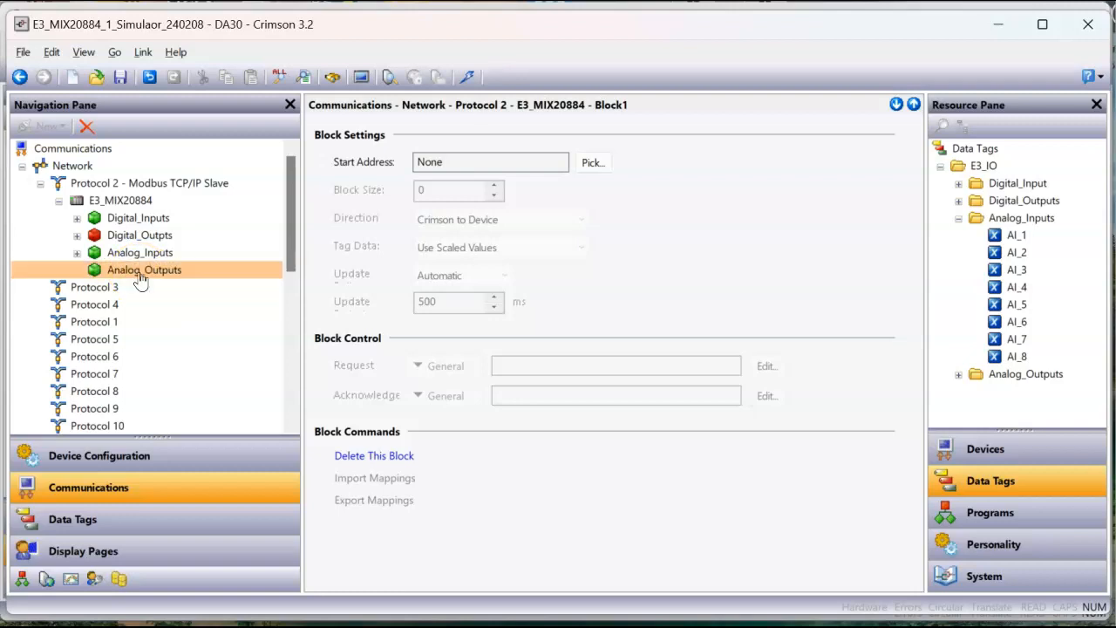
Step: Set the start address of the Analog_Outputs block to 400001, using Holding Registers with data type Word as Word
{"action": "left_click", "coordinate": [597, 163]}
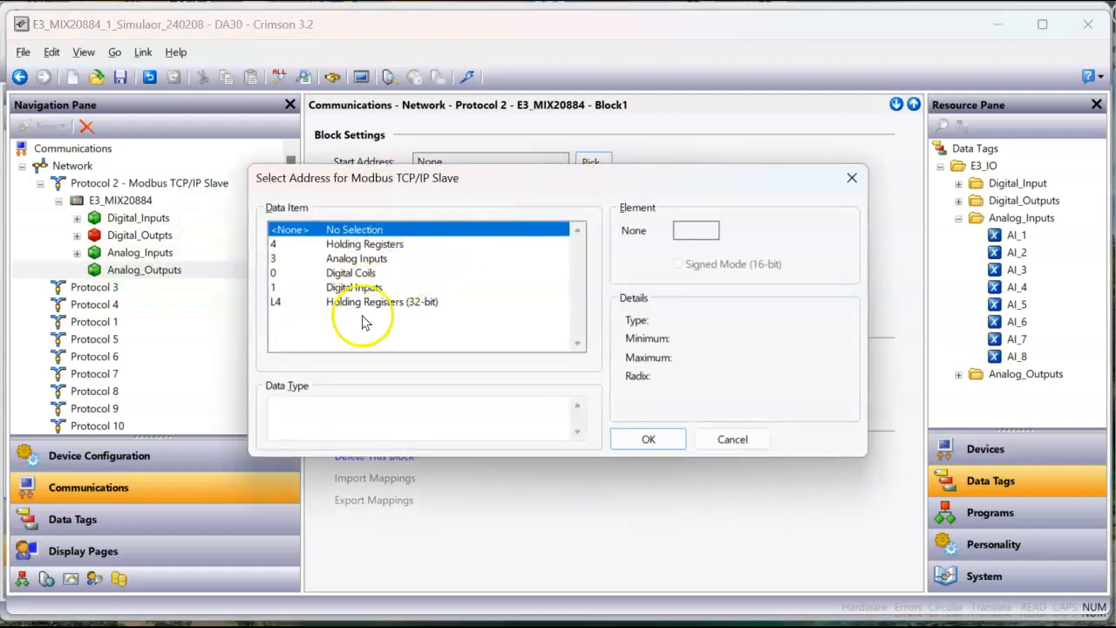
{"action": "left_click", "coordinate": [390, 245]}
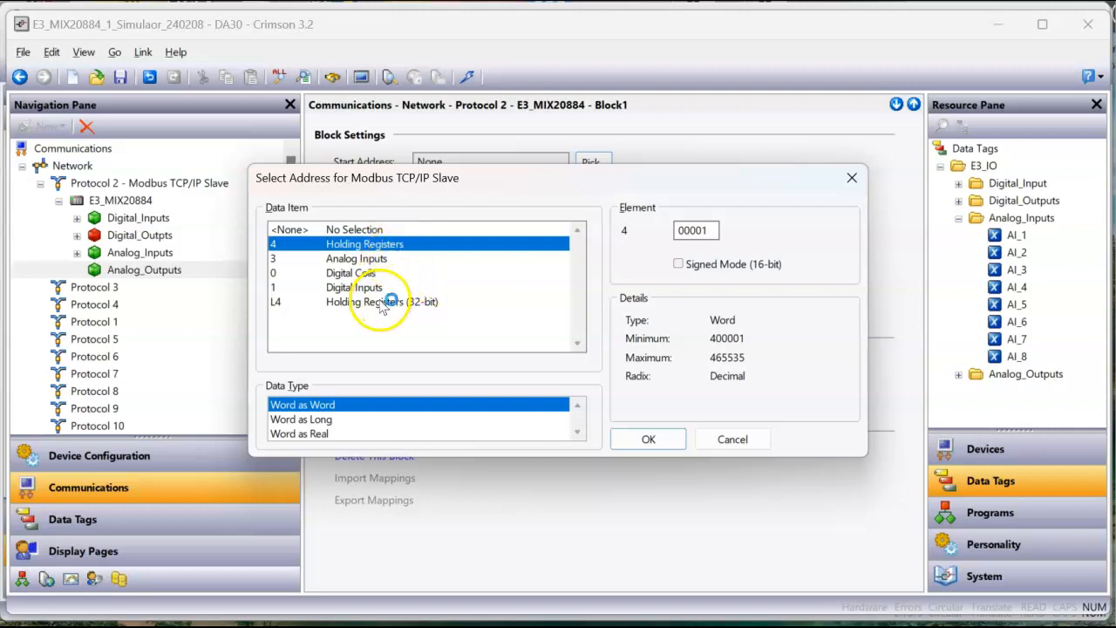
{"action": "left_click", "coordinate": [646, 431]}
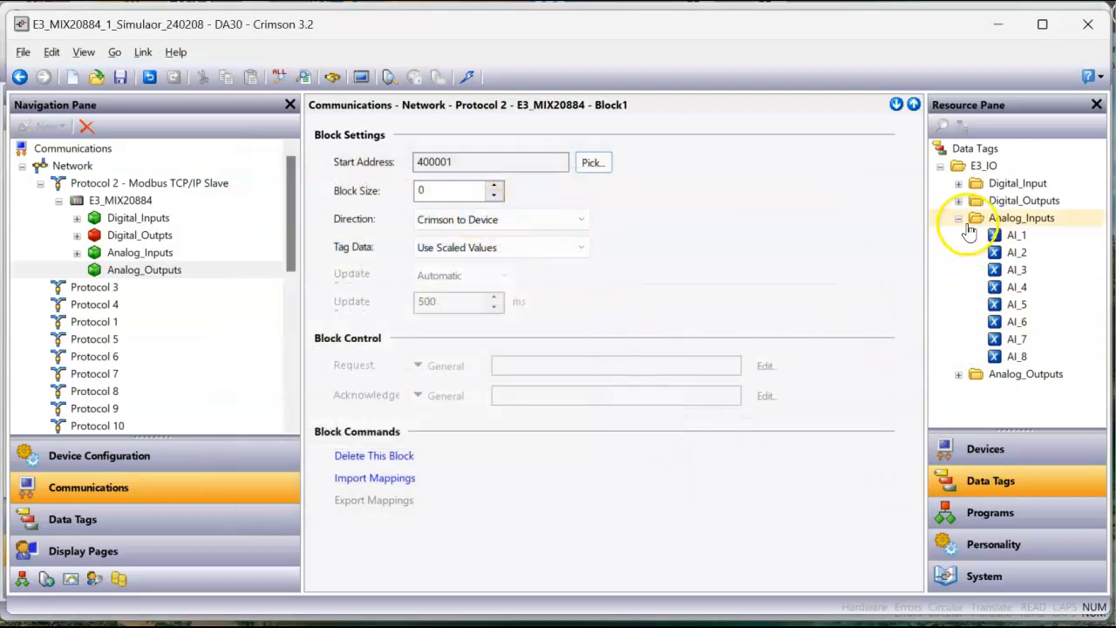
Step: Show the Analog_Outputs tags under E3_IO instead of the Analog_Inputs tags and set the Analog_Outputs block size to 4
{"action": "left_click", "coordinate": [959, 218]}
{"action": "left_click", "coordinate": [959, 235]}
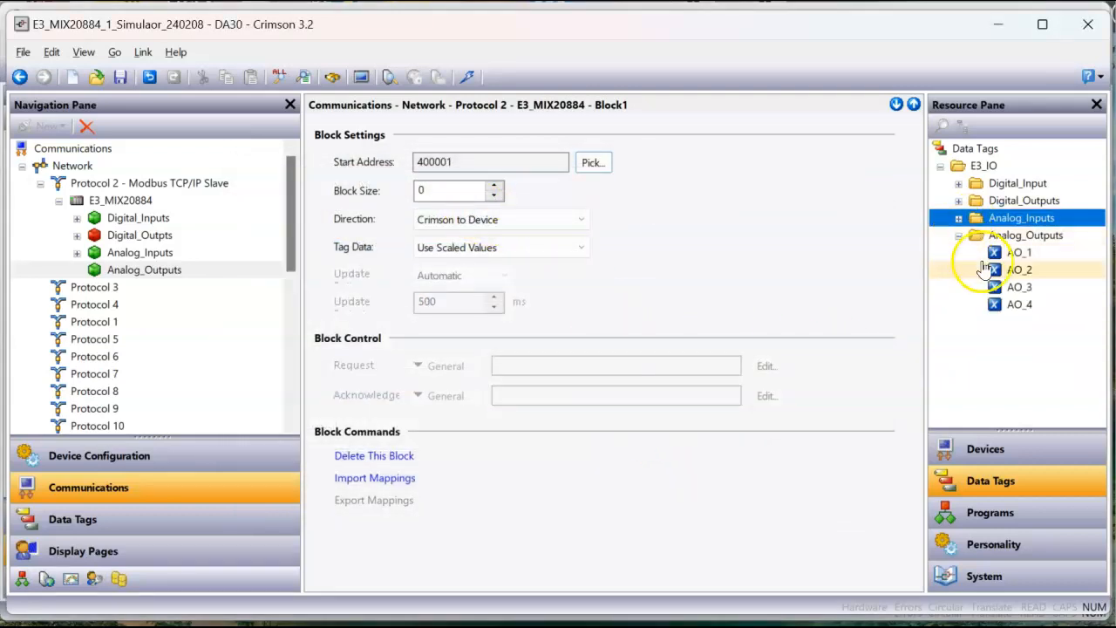
{"action": "left_click", "coordinate": [427, 194]}
{"action": "type", "text": "4"}
{"action": "key", "text": "Return"}
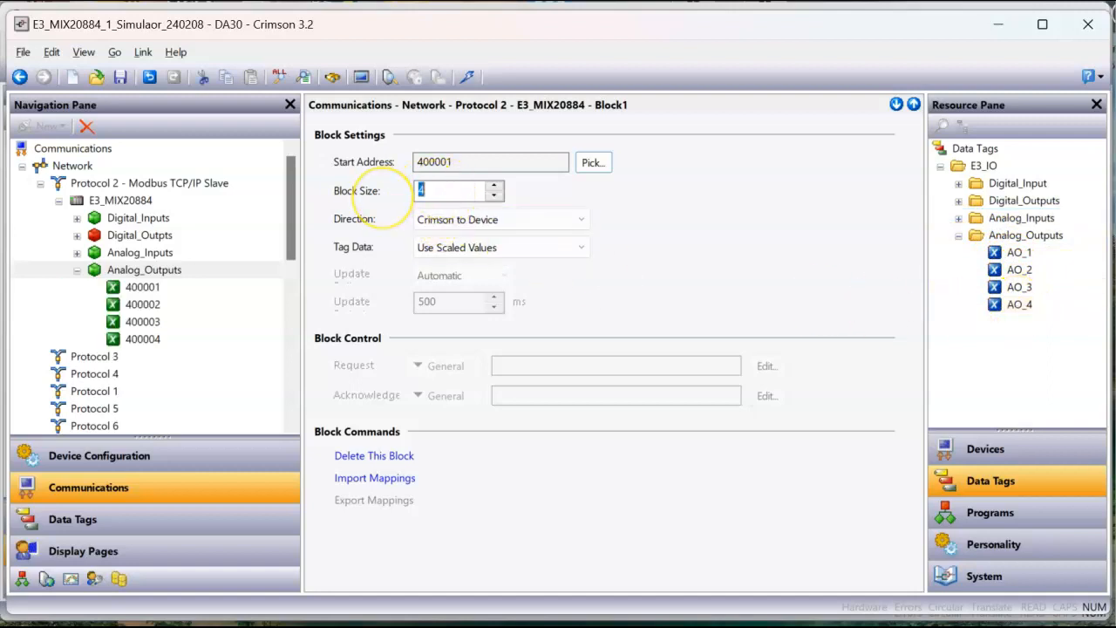
Step: Map the tags AO_1 to AO_4 from E3_IO's Analog_Outputs folder to registers 400001 to 400004 of the Analog_Outputs block in order
{"action": "left_click", "coordinate": [179, 292]}
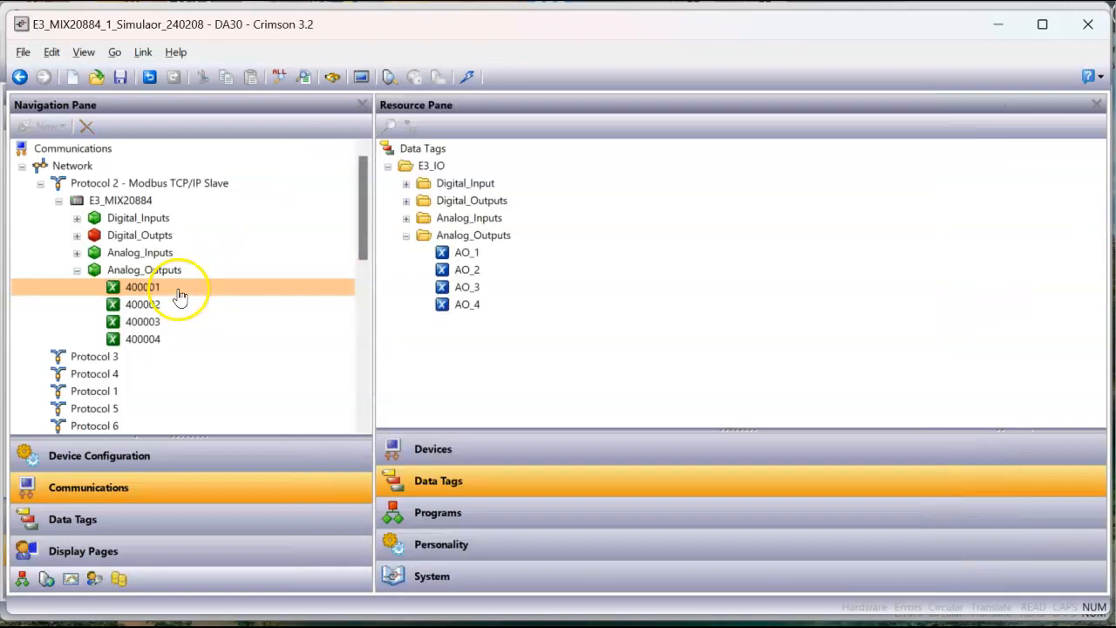
{"action": "double_click", "coordinate": [471, 253]}
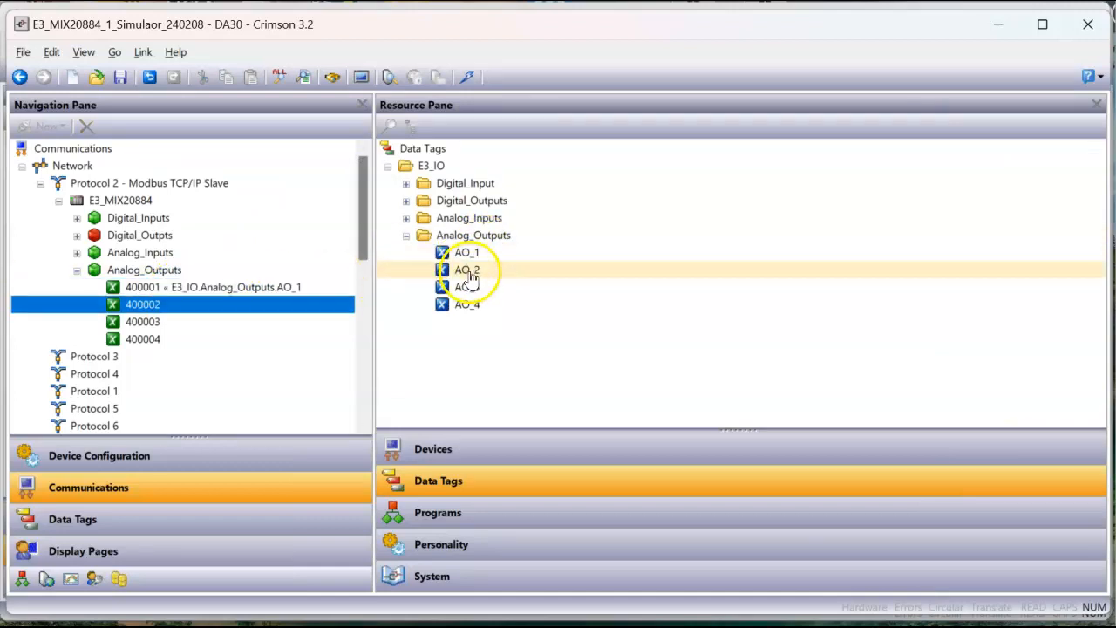
{"action": "double_click", "coordinate": [470, 273]}
{"action": "double_click", "coordinate": [469, 288]}
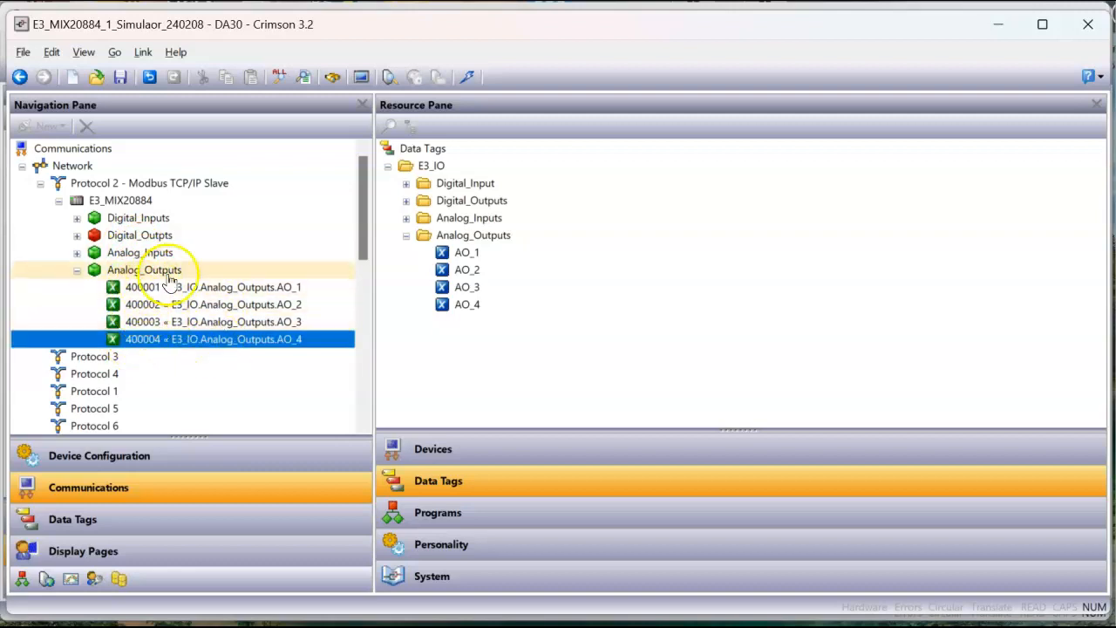
Step: Set the direction of the Analog_Outputs block to Device to Crimson
{"action": "left_click", "coordinate": [144, 273]}
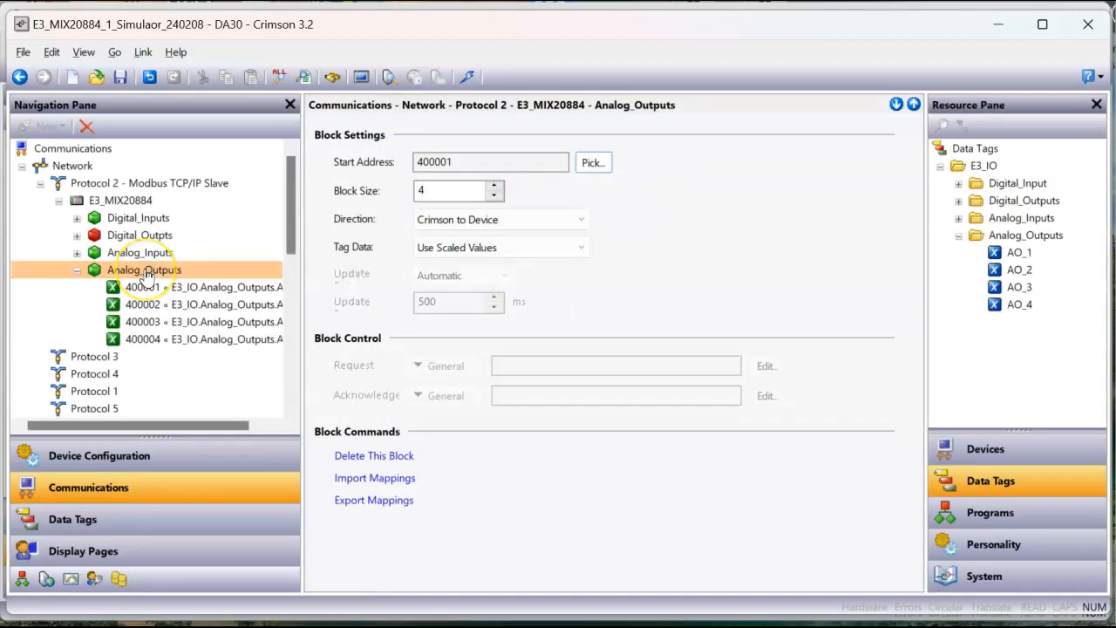
{"action": "left_click", "coordinate": [483, 219]}
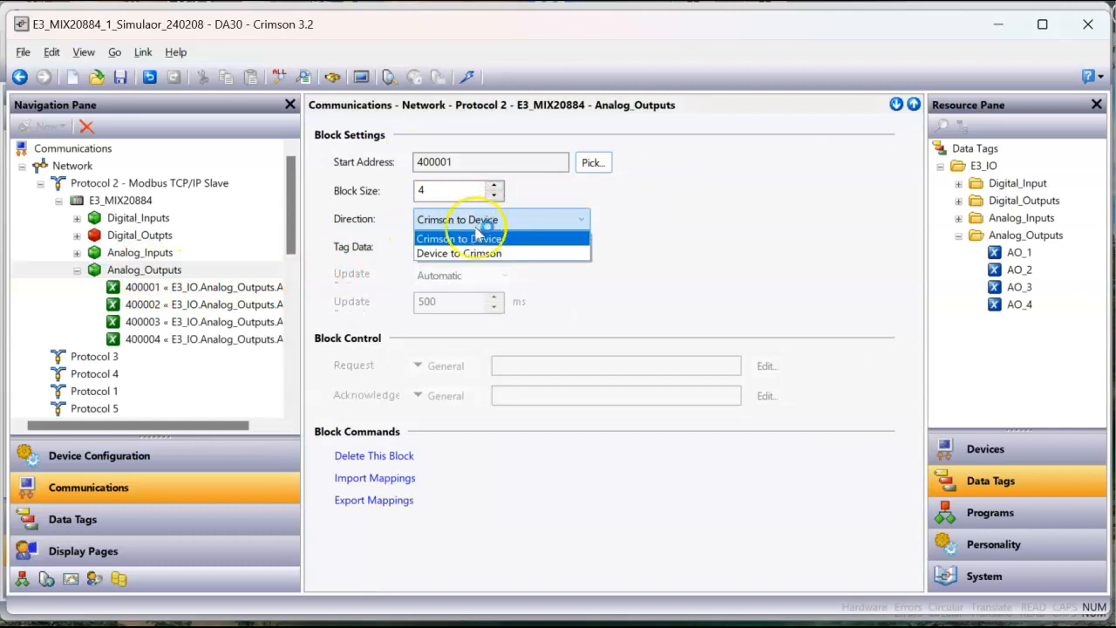
{"action": "left_click", "coordinate": [477, 253]}
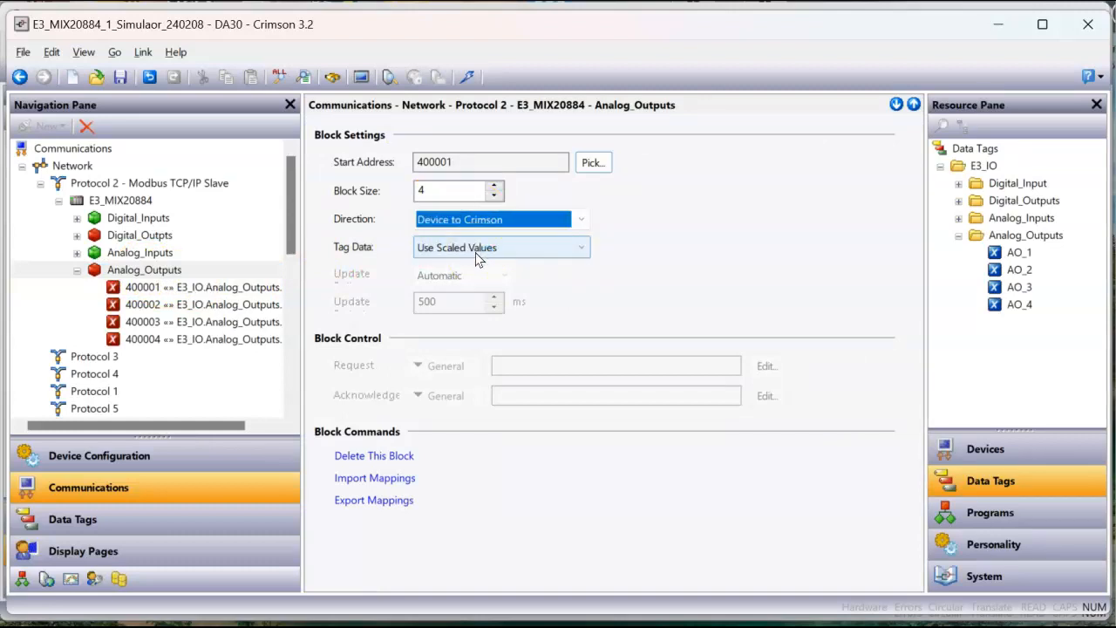
Step: Place the whole Digital_Input tag folder as a column at the left of display page Page1 and enlarge it
{"action": "left_click", "coordinate": [154, 521]}
{"action": "left_click", "coordinate": [156, 542]}
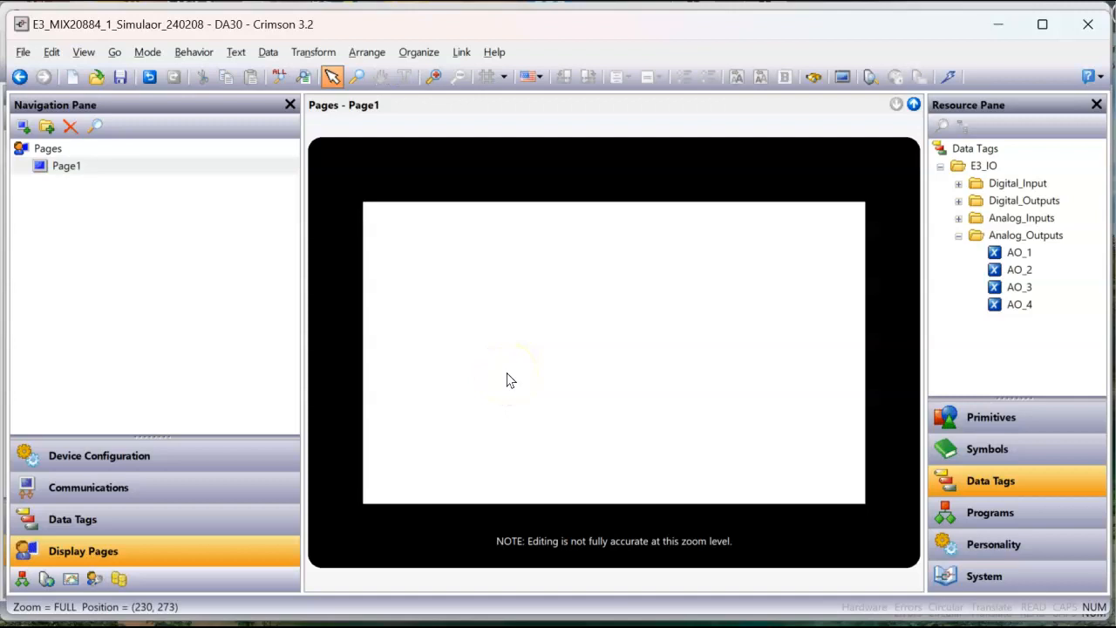
{"action": "left_click", "coordinate": [959, 184]}
{"action": "left_click_drag", "start_coordinate": [1015, 183], "coordinate": [411, 311]}
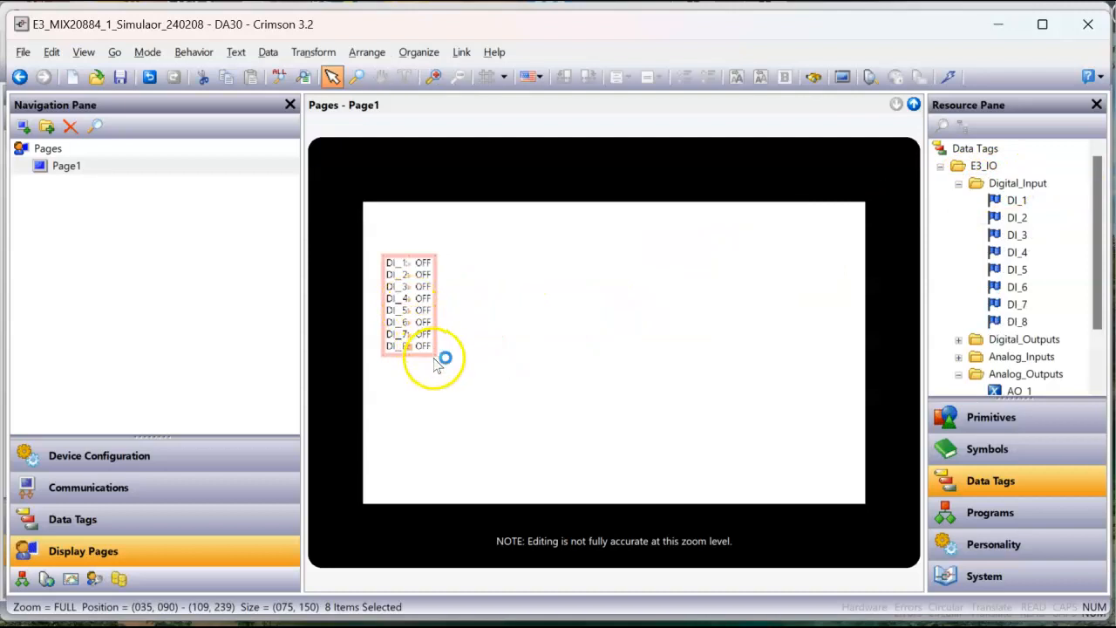
{"action": "left_click_drag", "start_coordinate": [438, 357], "coordinate": [469, 422]}
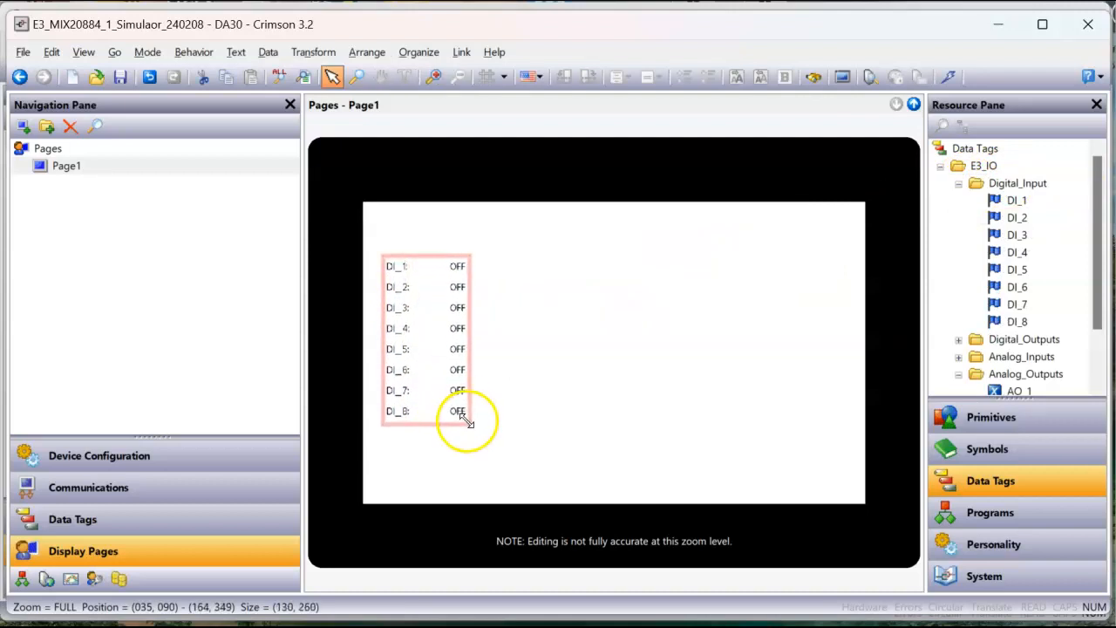
Step: Place the Digital_Outputs, Analog_Inputs and Analog_Outputs folders as enlarged columns beside the digital inputs on Page1 and clear the selection
{"action": "left_click", "coordinate": [960, 183]}
{"action": "left_click_drag", "start_coordinate": [1021, 194], "coordinate": [575, 420]}
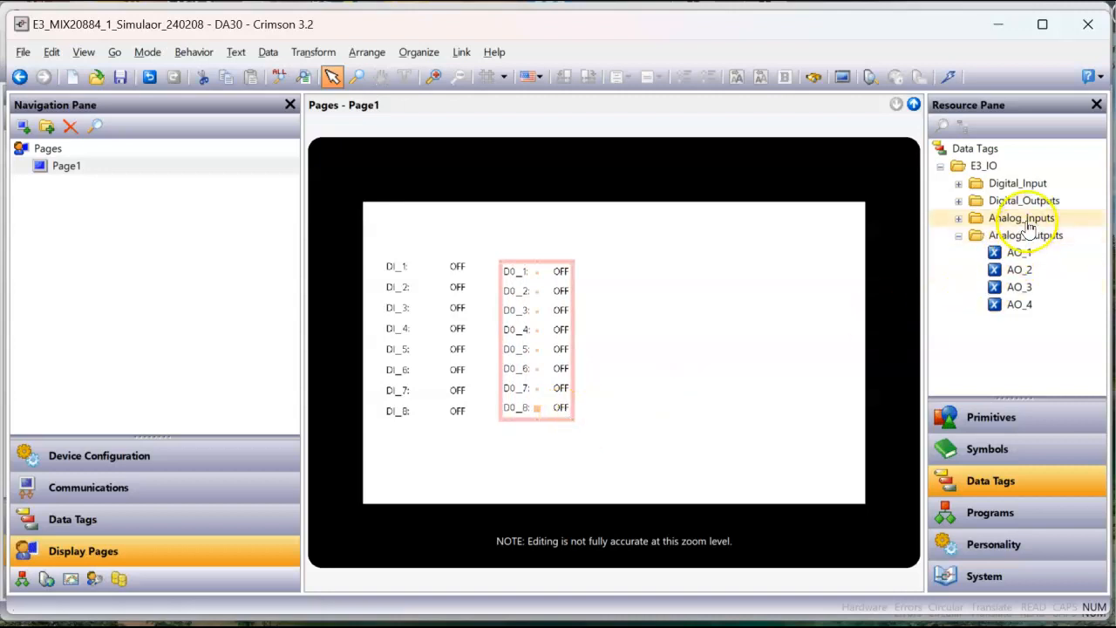
{"action": "left_click_drag", "start_coordinate": [1030, 225], "coordinate": [687, 419]}
{"action": "left_click_drag", "start_coordinate": [1021, 251], "coordinate": [799, 384]}
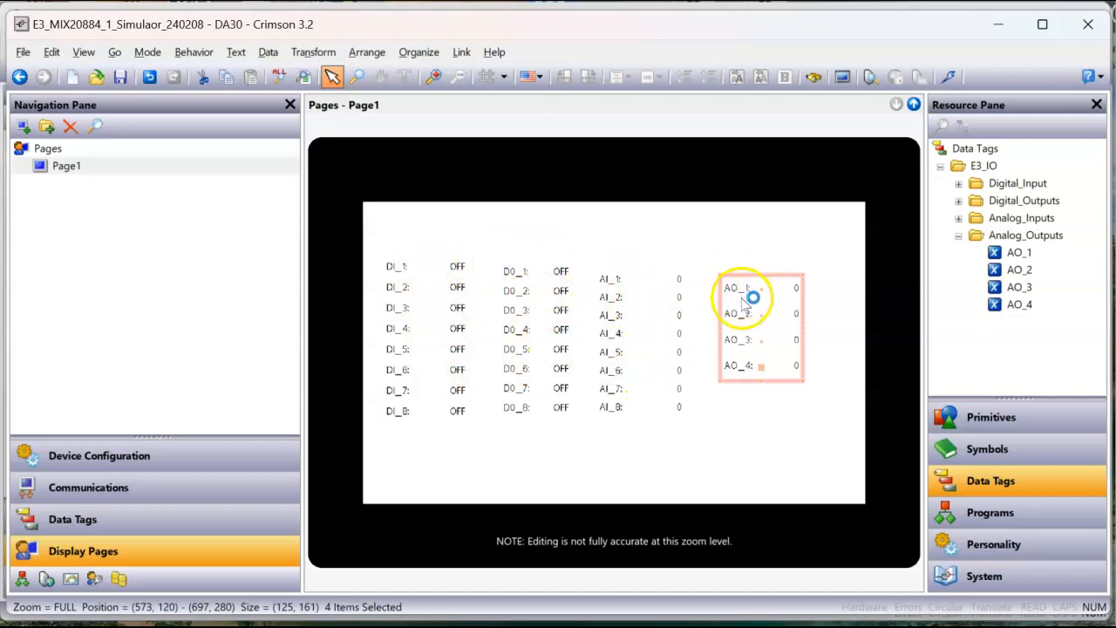
{"action": "left_click", "coordinate": [438, 268]}
{"action": "left_click", "coordinate": [426, 229]}
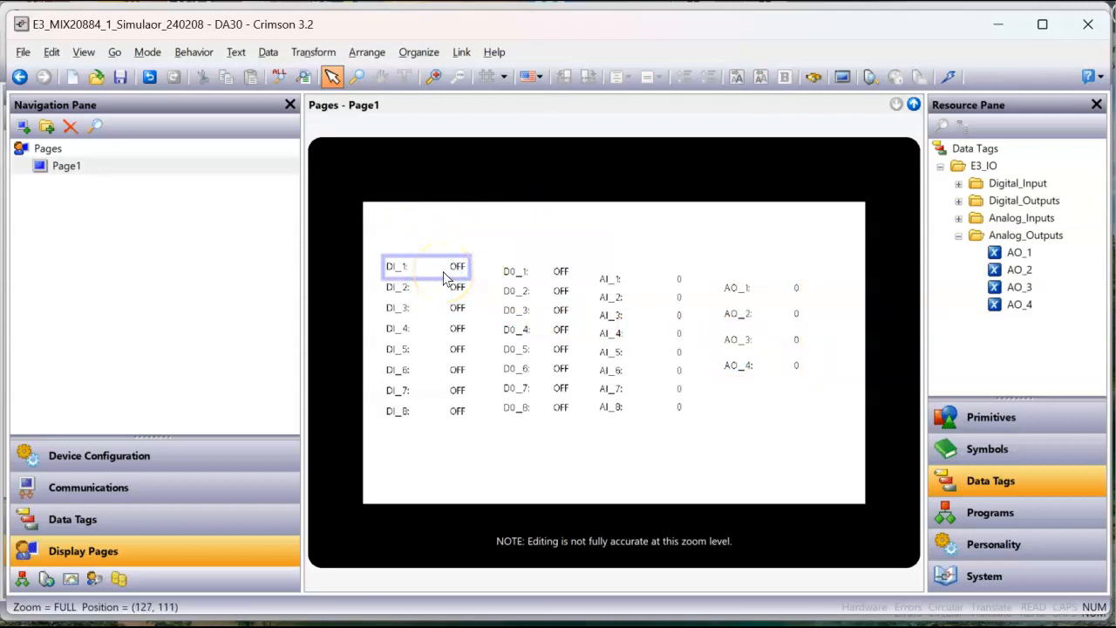
Step: Enable data entry for the DI_1 data box on Page1
{"action": "left_click", "coordinate": [453, 275]}
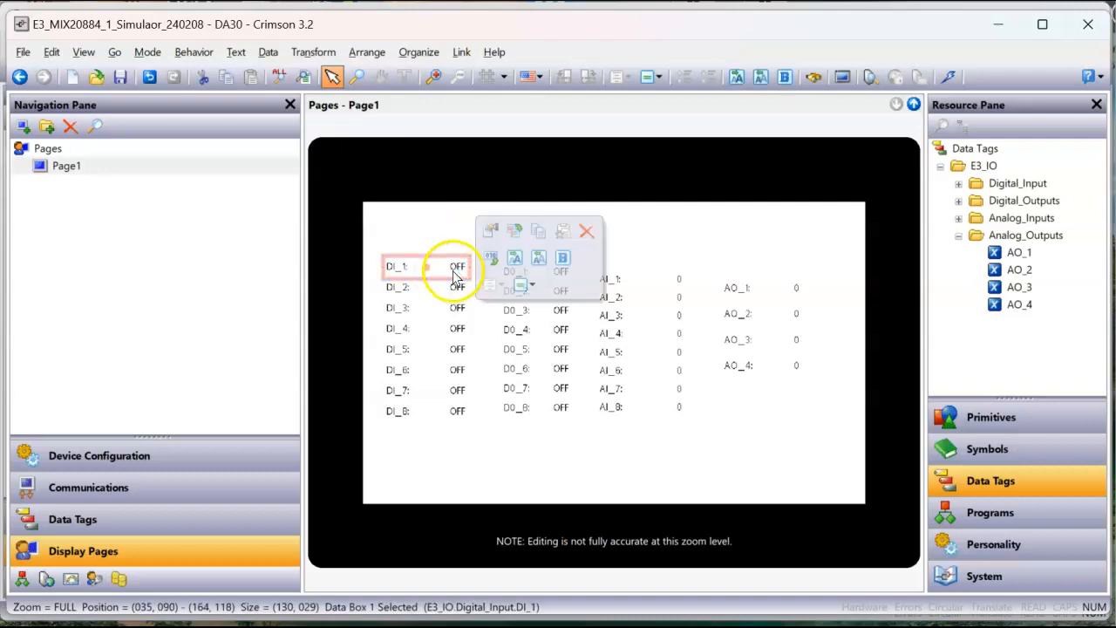
{"action": "left_click", "coordinate": [447, 232]}
{"action": "left_click", "coordinate": [522, 233]}
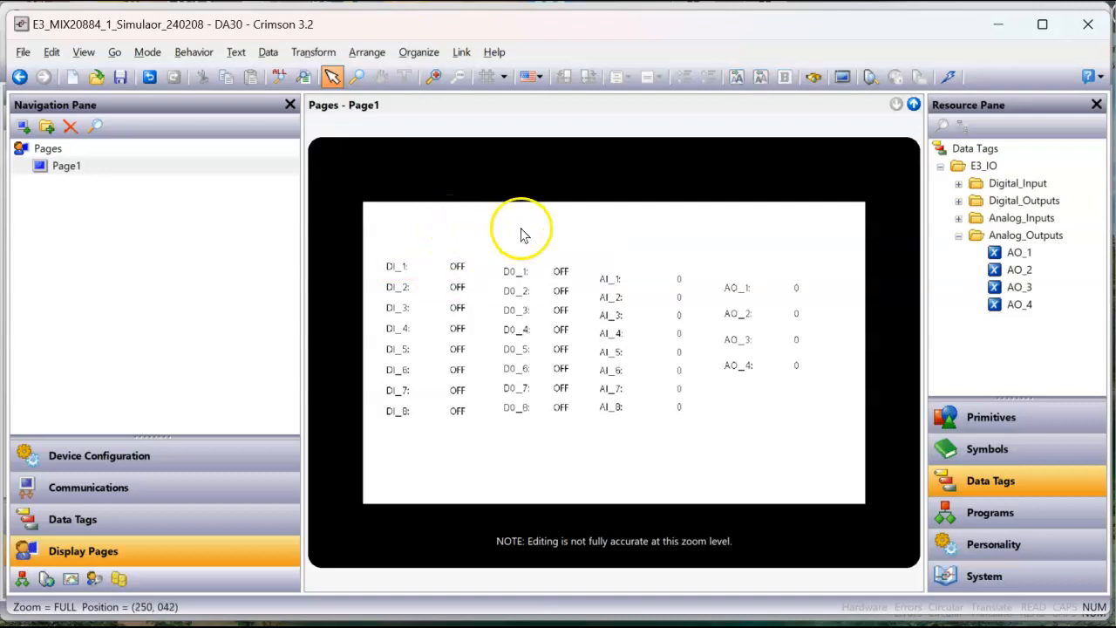
{"action": "left_click", "coordinate": [449, 267]}
{"action": "left_click", "coordinate": [491, 258]}
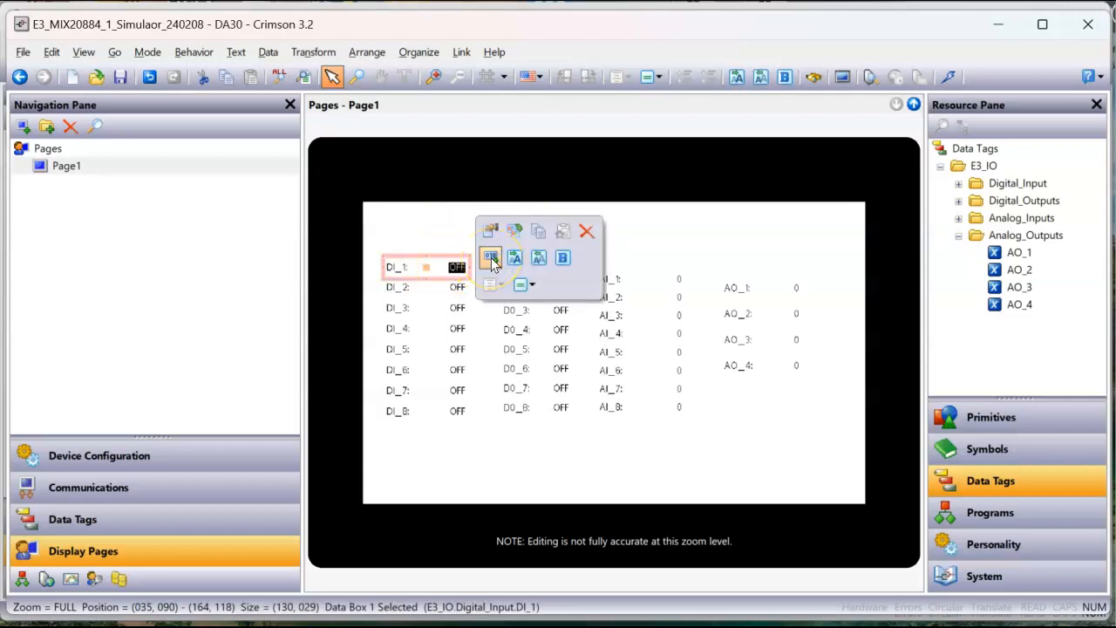
Step: Copy all formatting from the DI_1 data box to the DI_2 to DI_8 data boxes
{"action": "left_click", "coordinate": [476, 439]}
{"action": "left_click_drag", "start_coordinate": [473, 429], "coordinate": [360, 274]}
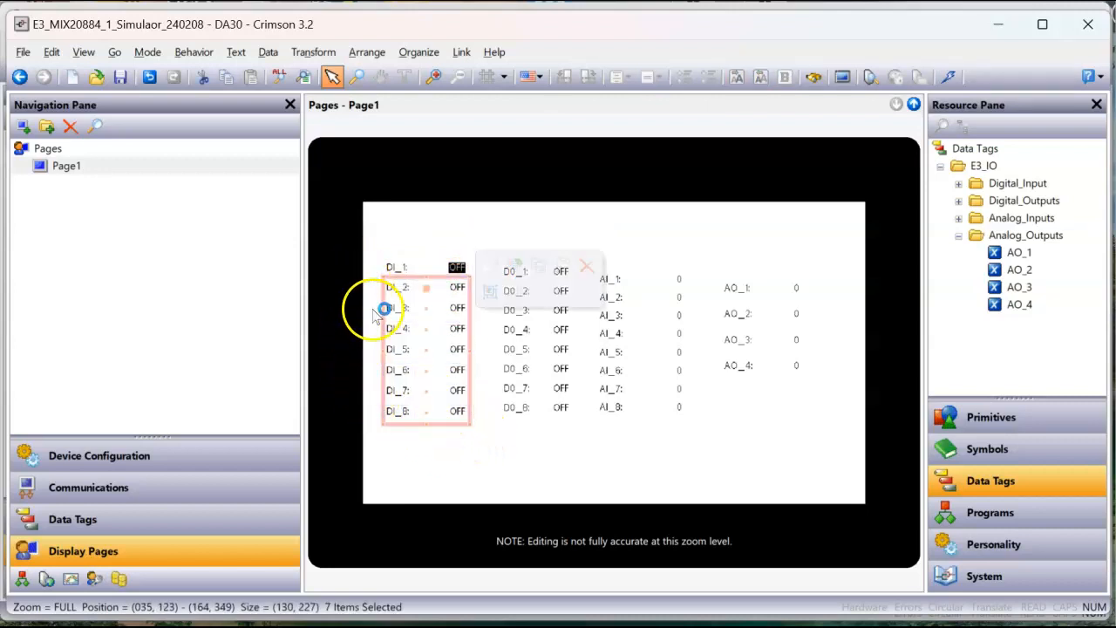
{"action": "right_click", "coordinate": [427, 332]}
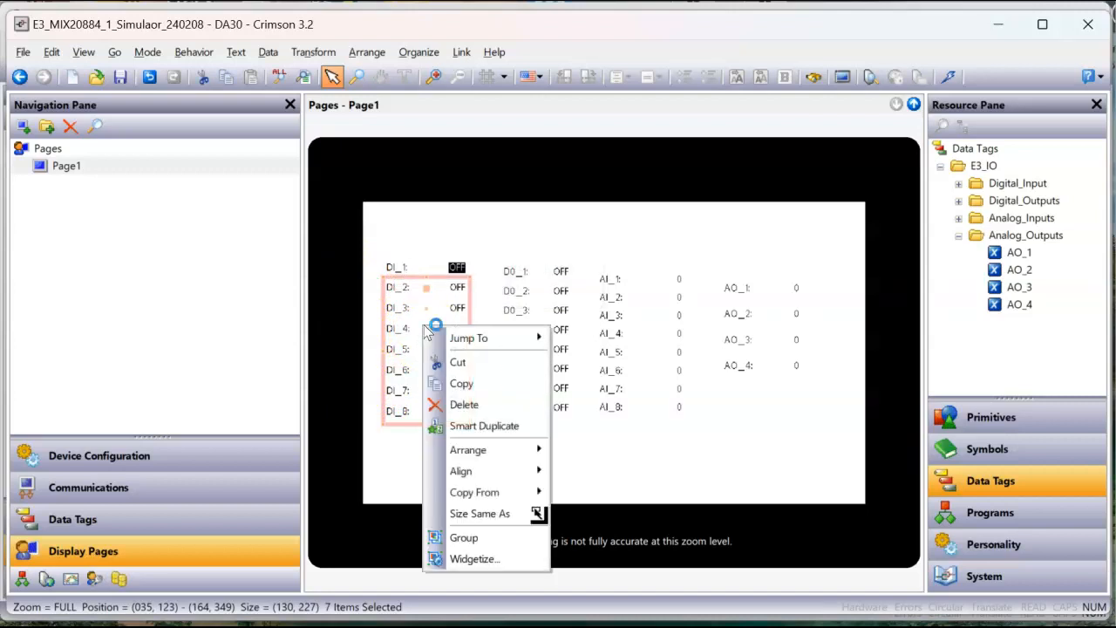
{"action": "mouse_move", "coordinate": [486, 494]}
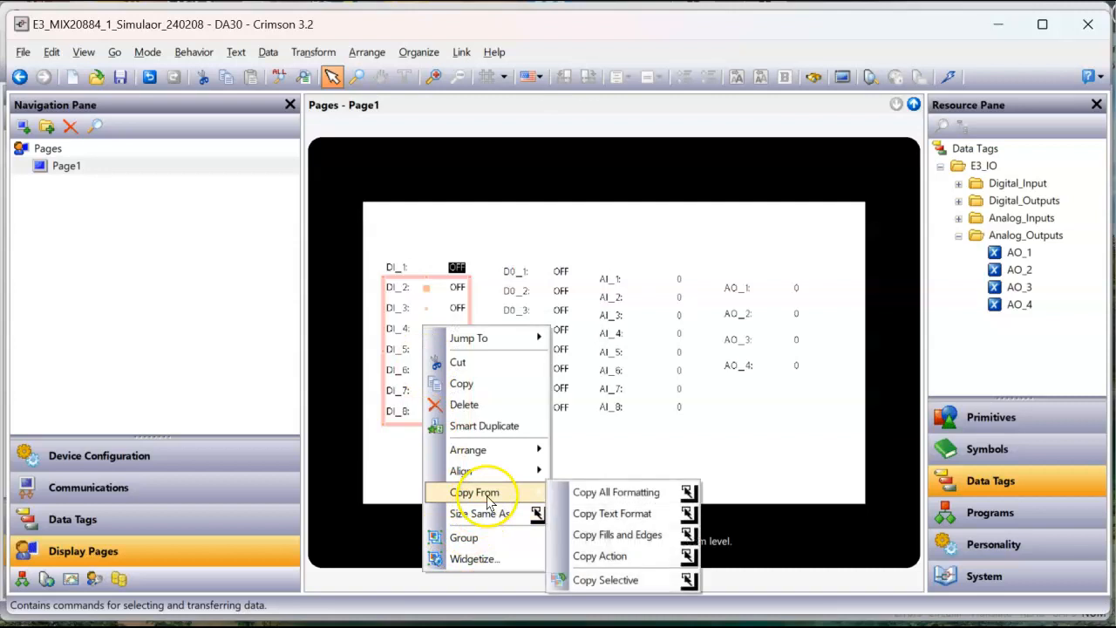
{"action": "left_click", "coordinate": [610, 493]}
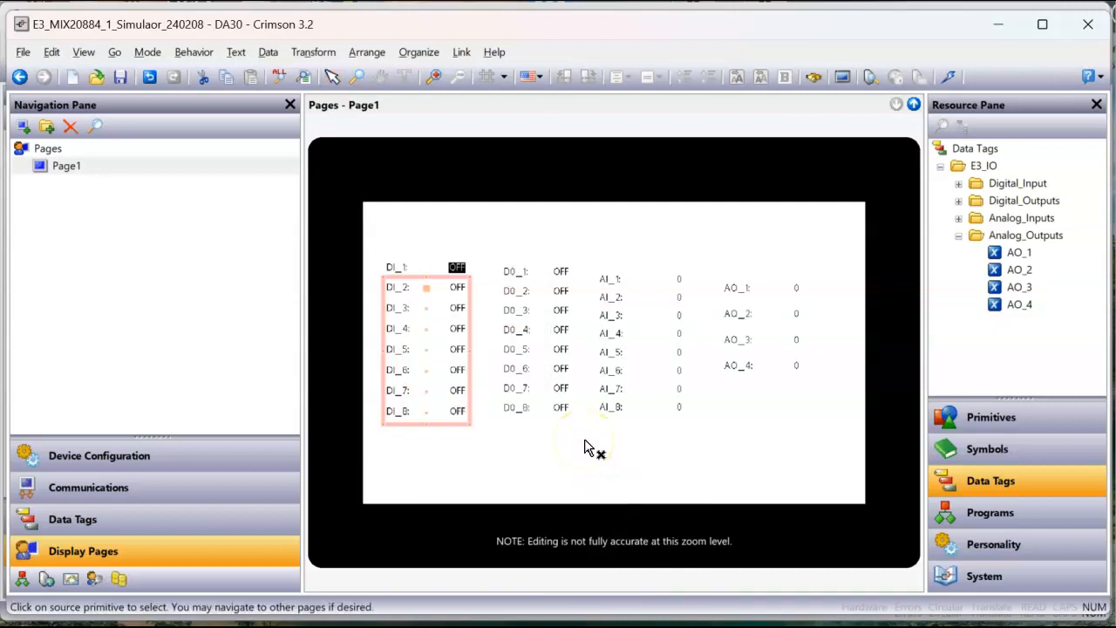
{"action": "left_click", "coordinate": [443, 265]}
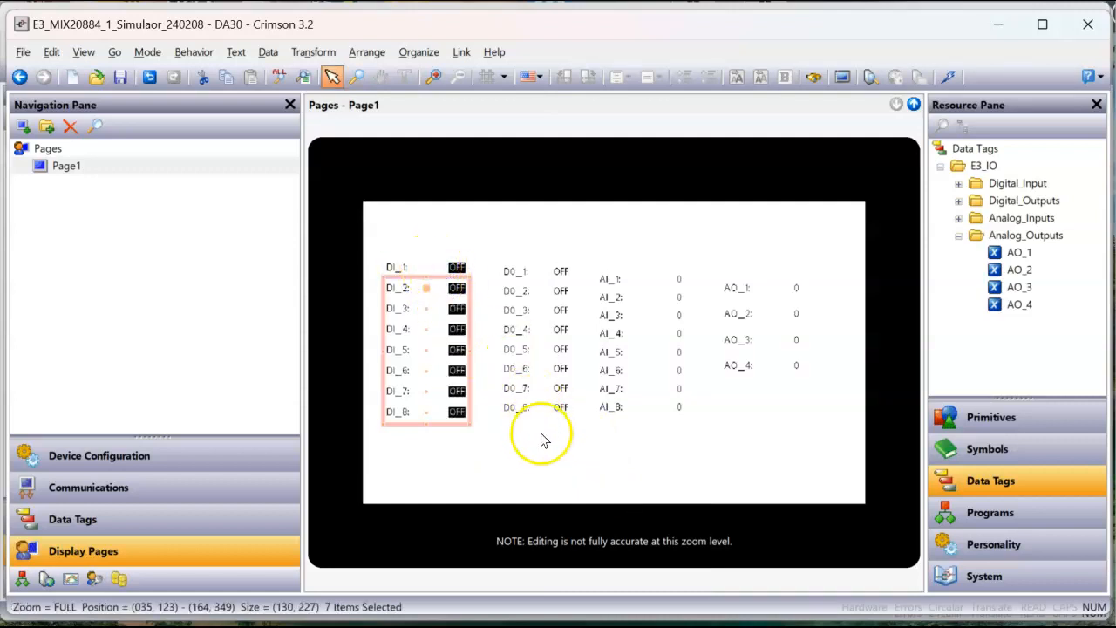
Step: Copy all formatting from the DI_4 data box to the AI_1 to AI_8 data boxes
{"action": "left_click_drag", "start_coordinate": [586, 260], "coordinate": [709, 439]}
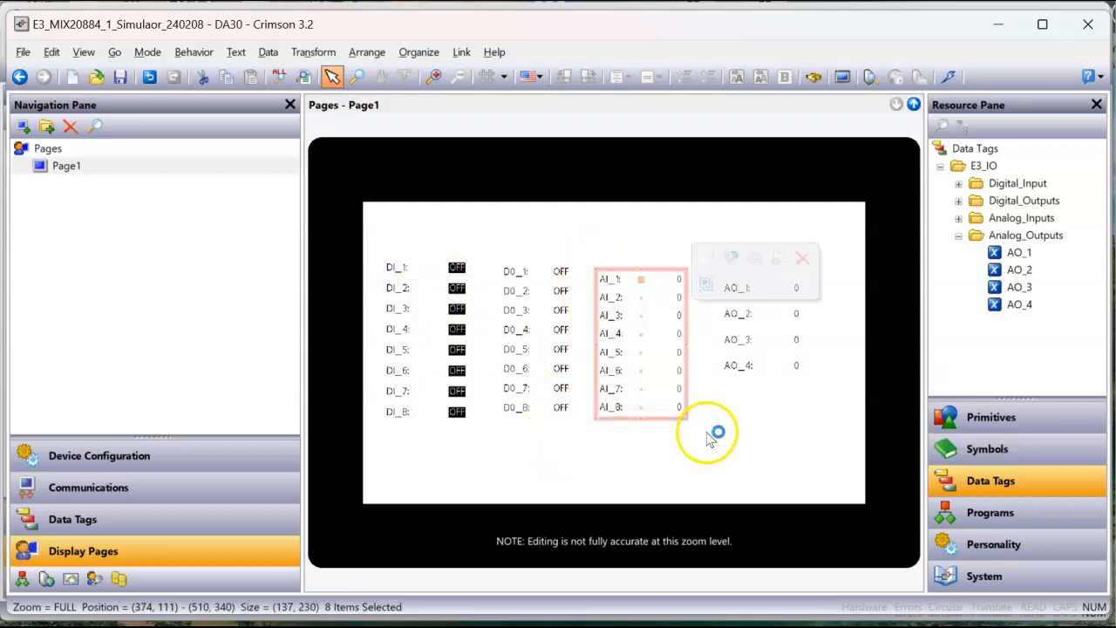
{"action": "right_click", "coordinate": [661, 387]}
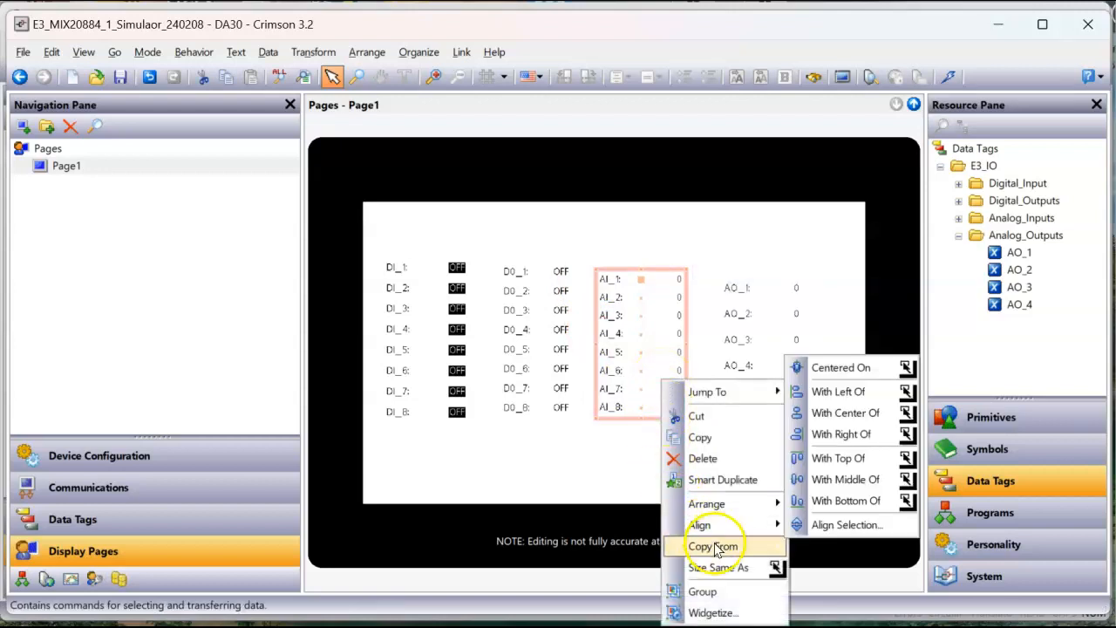
{"action": "mouse_move", "coordinate": [747, 545]}
{"action": "left_click", "coordinate": [822, 565]}
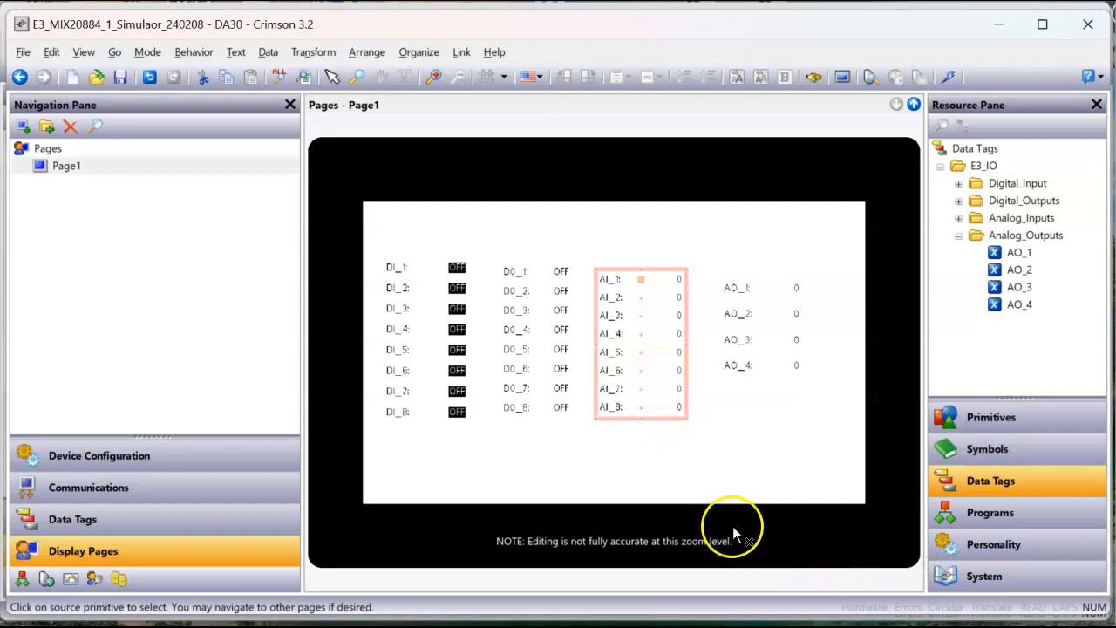
{"action": "left_click", "coordinate": [675, 413]}
{"action": "right_click", "coordinate": [660, 384]}
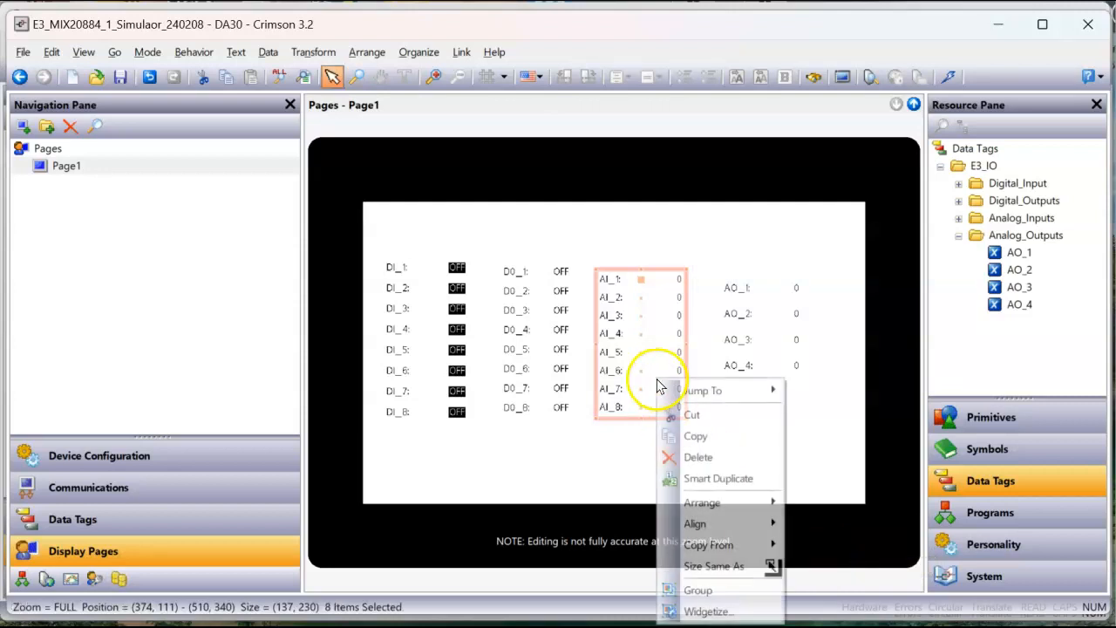
{"action": "mouse_move", "coordinate": [720, 556]}
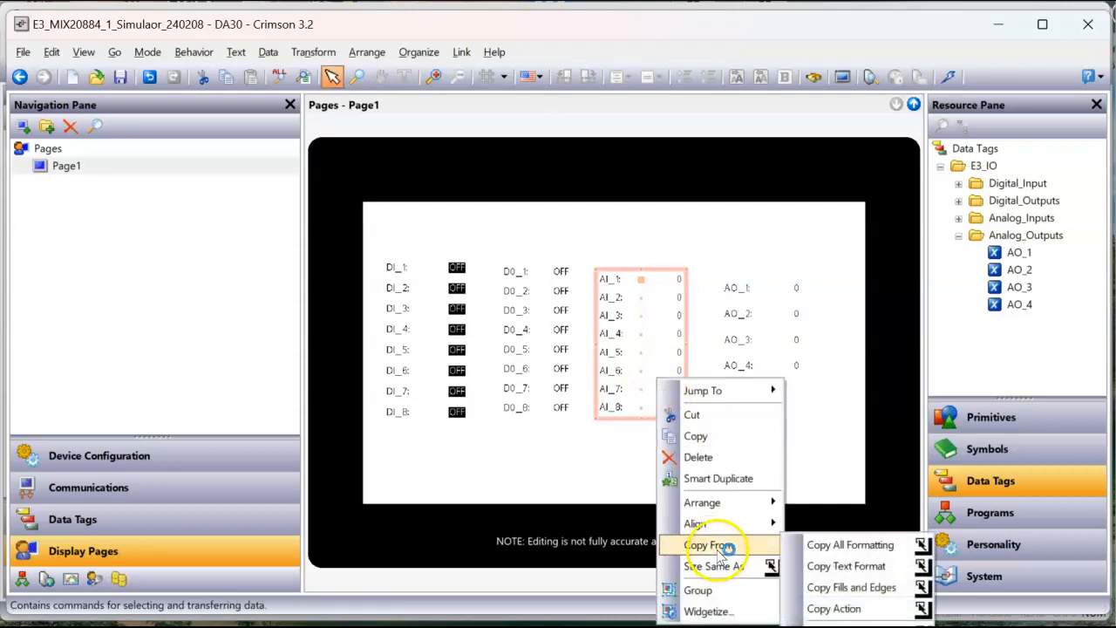
{"action": "left_click", "coordinate": [842, 544]}
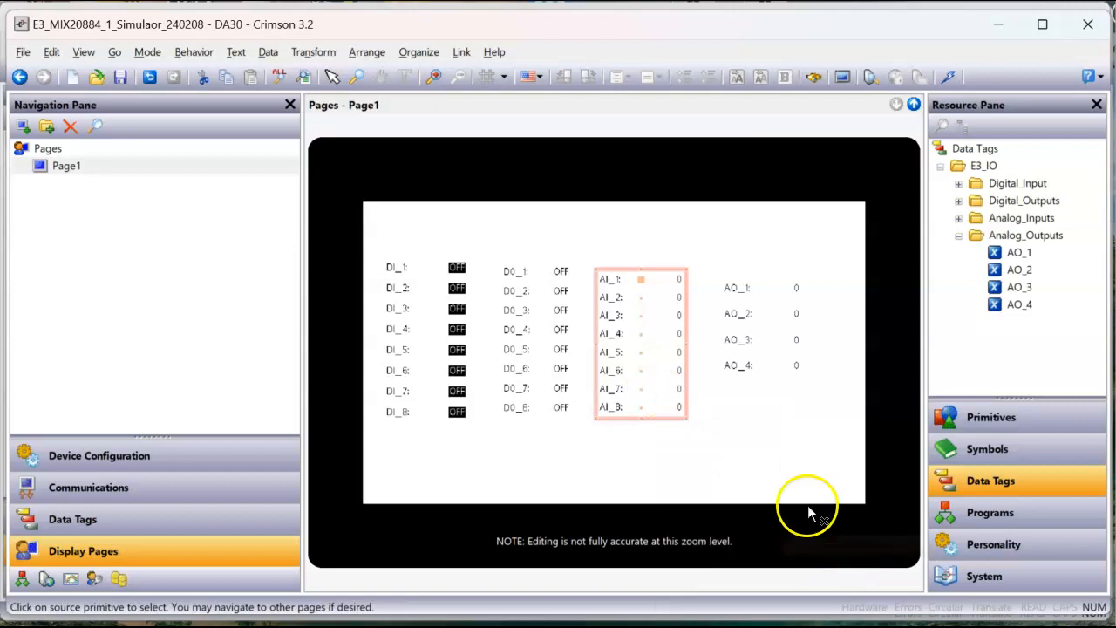
{"action": "left_click", "coordinate": [441, 329]}
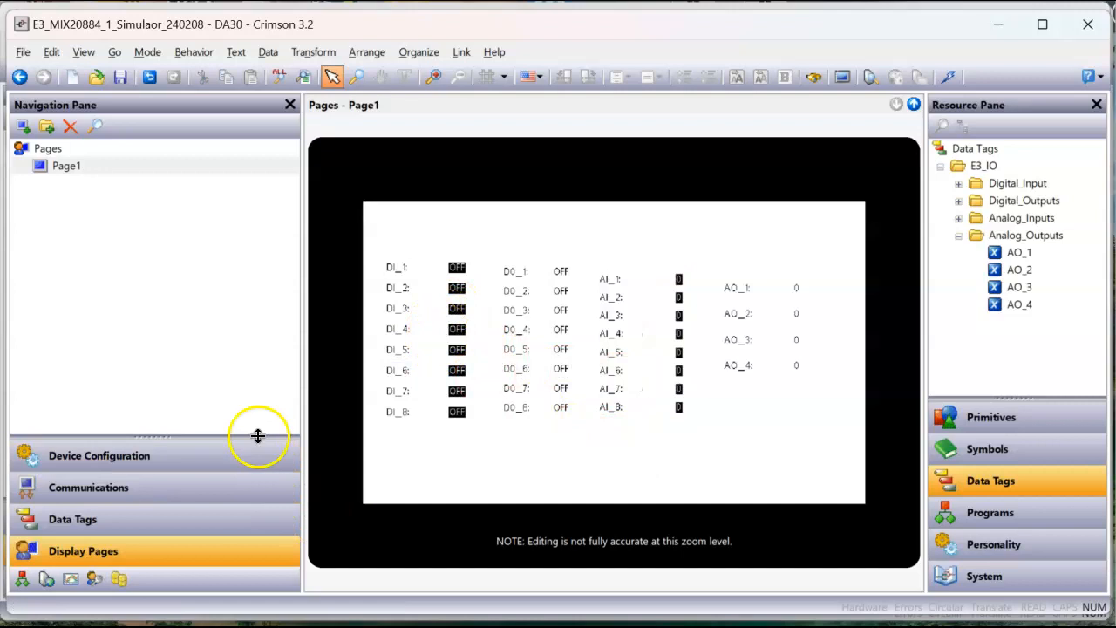
Step: Enlarge the list of configuration categories and open the web server's control settings
{"action": "left_click_drag", "start_coordinate": [258, 436], "coordinate": [260, 375]}
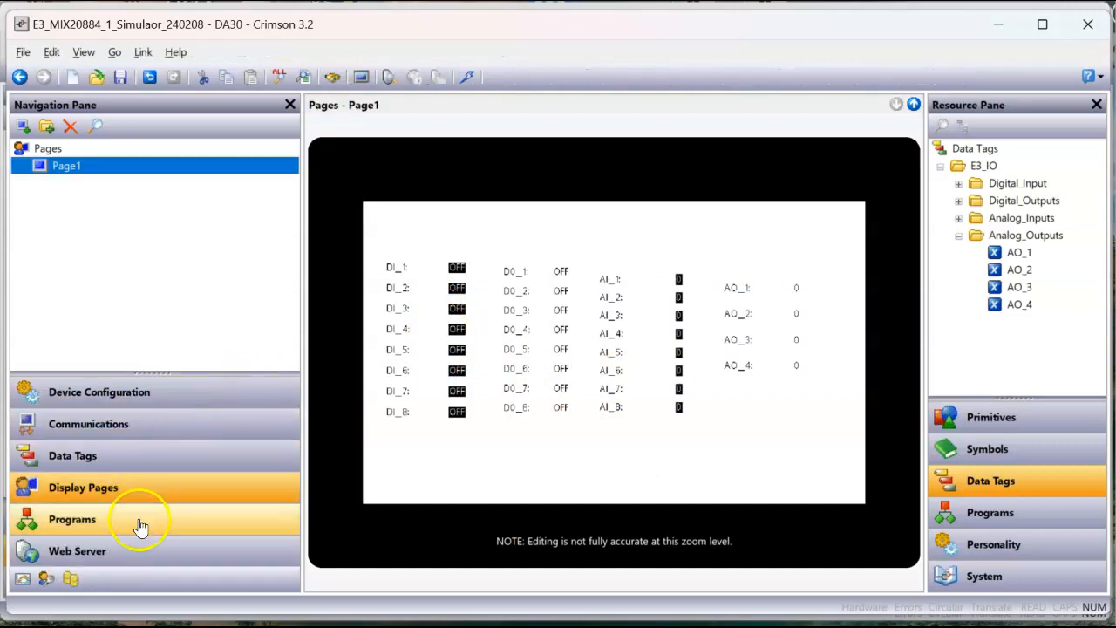
{"action": "left_click", "coordinate": [157, 558]}
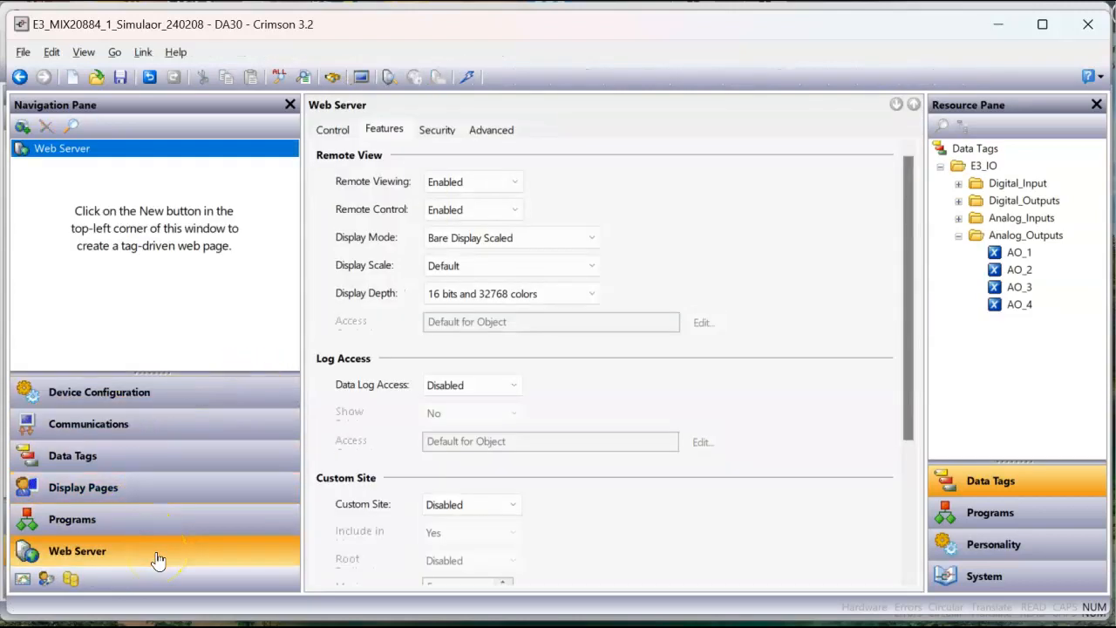
{"action": "left_click", "coordinate": [332, 129]}
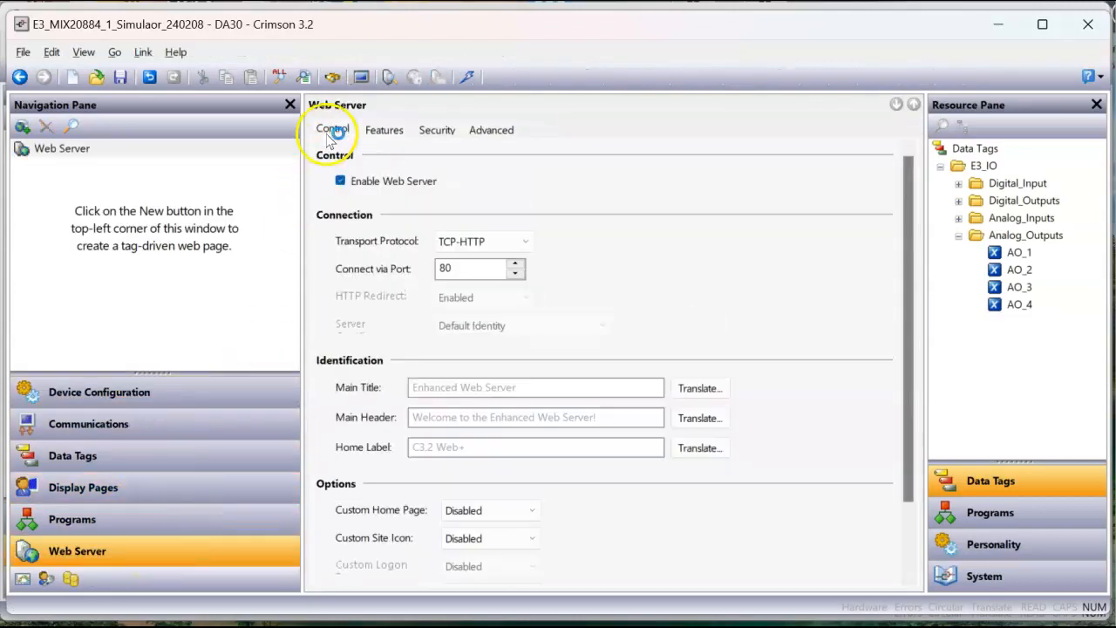
Step: Try the TLS-HTTPS transport protocol for the web server and return it to TCP-HTTP
{"action": "left_click", "coordinate": [485, 243]}
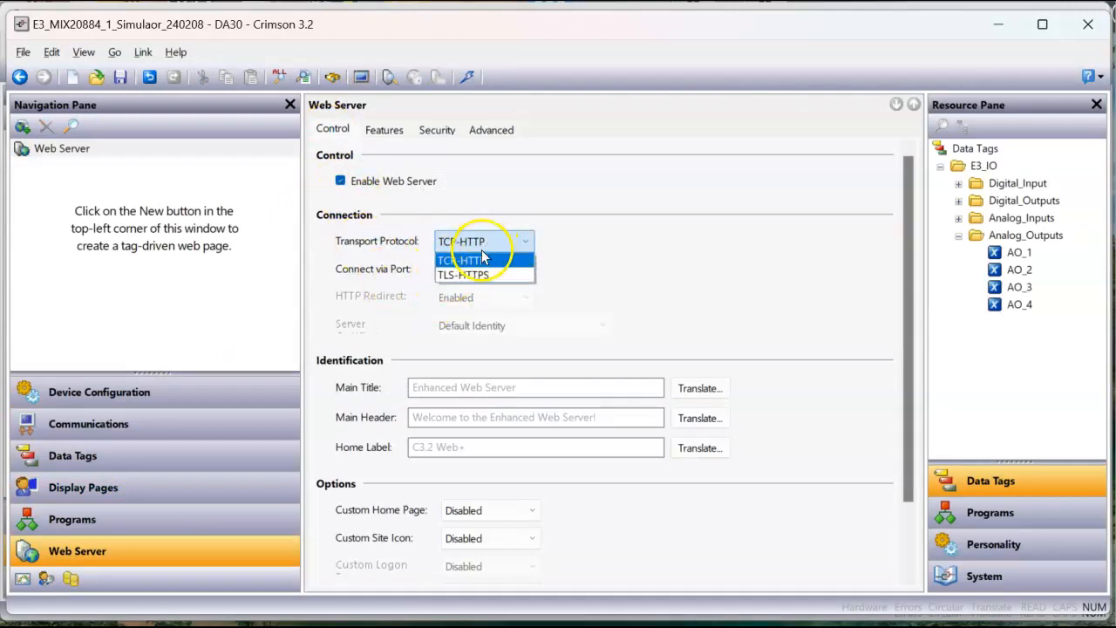
{"action": "left_click", "coordinate": [493, 274]}
{"action": "left_click", "coordinate": [497, 242]}
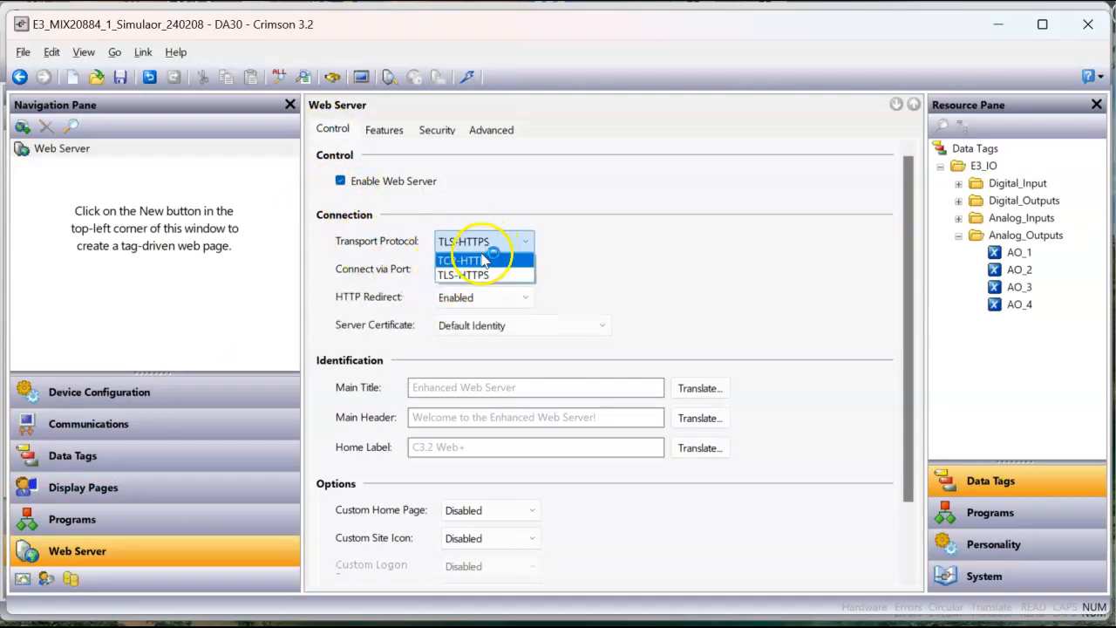
{"action": "left_click", "coordinate": [485, 260]}
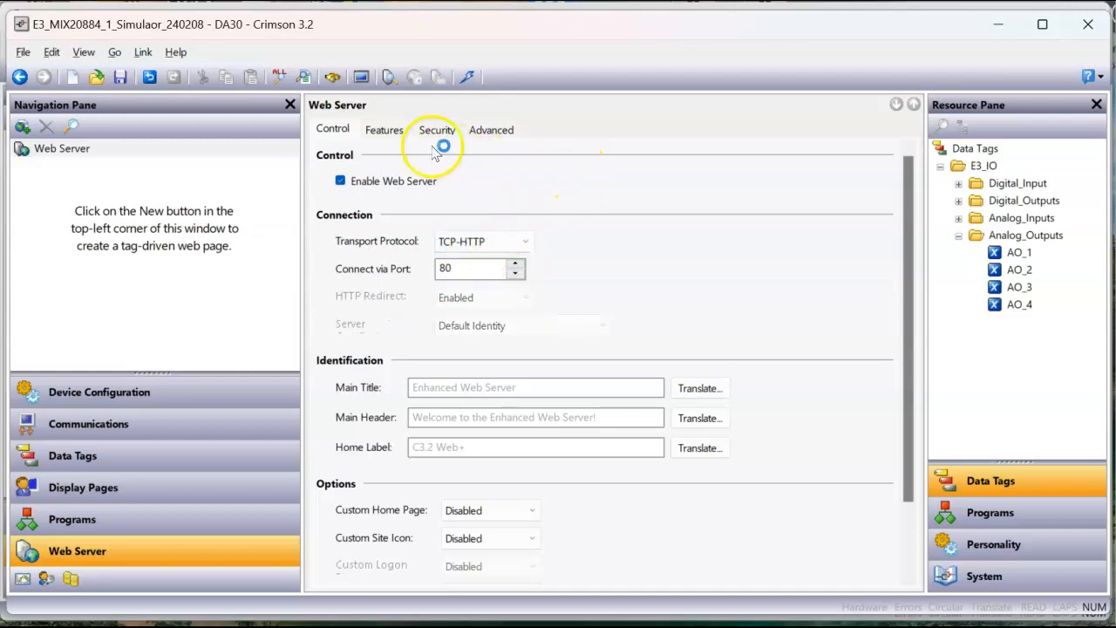
Step: Set the display mode of the web server's remote view to Bare Display Scaled
{"action": "left_click", "coordinate": [385, 133]}
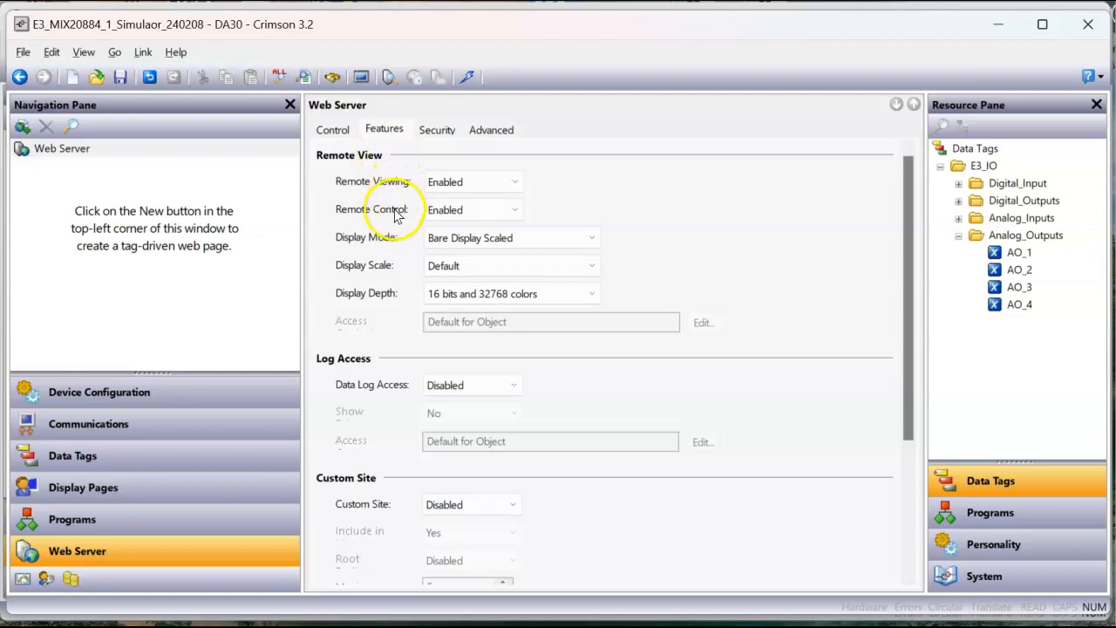
{"action": "left_click", "coordinate": [478, 238]}
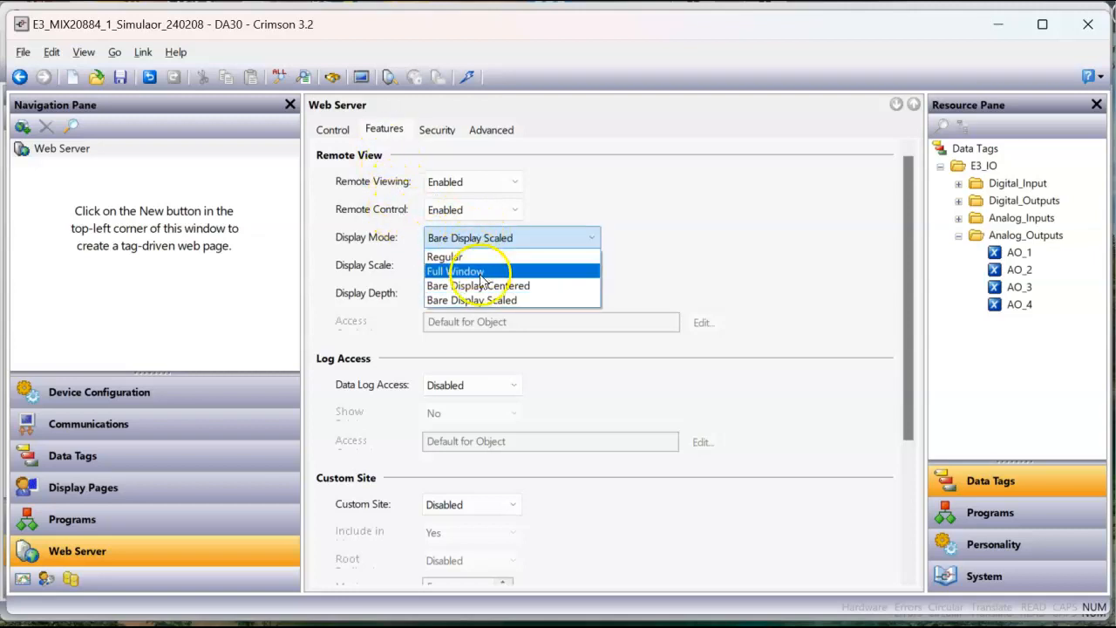
{"action": "left_click", "coordinate": [498, 299]}
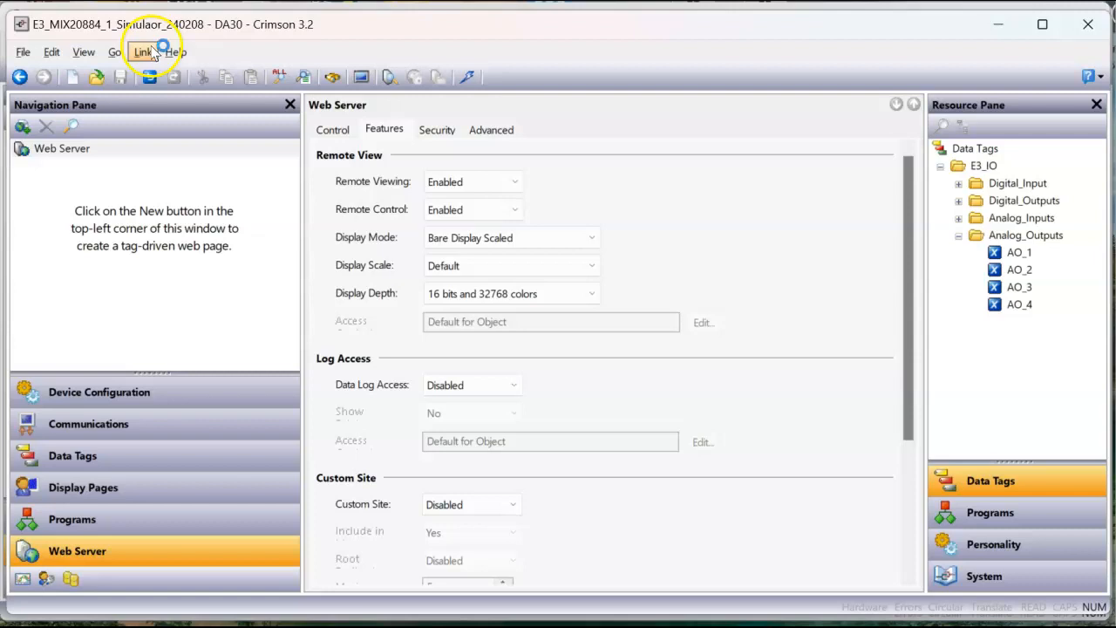
Step: Check the link options and send the updated simulator database to the DA30 device
{"action": "left_click", "coordinate": [143, 52]}
{"action": "left_click", "coordinate": [182, 321]}
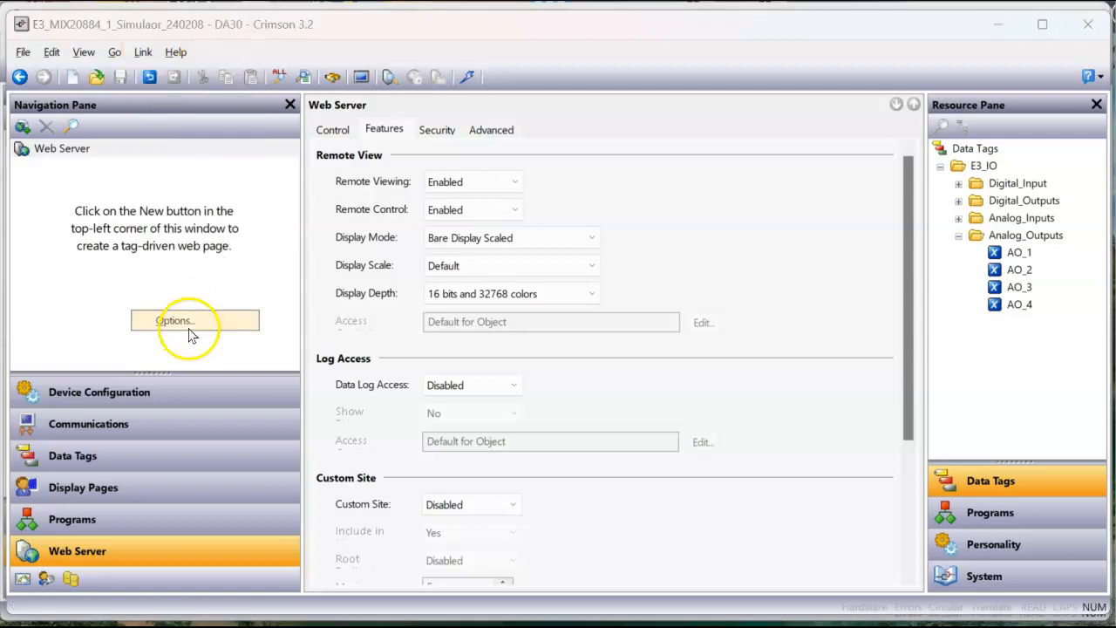
{"action": "left_click", "coordinate": [461, 485]}
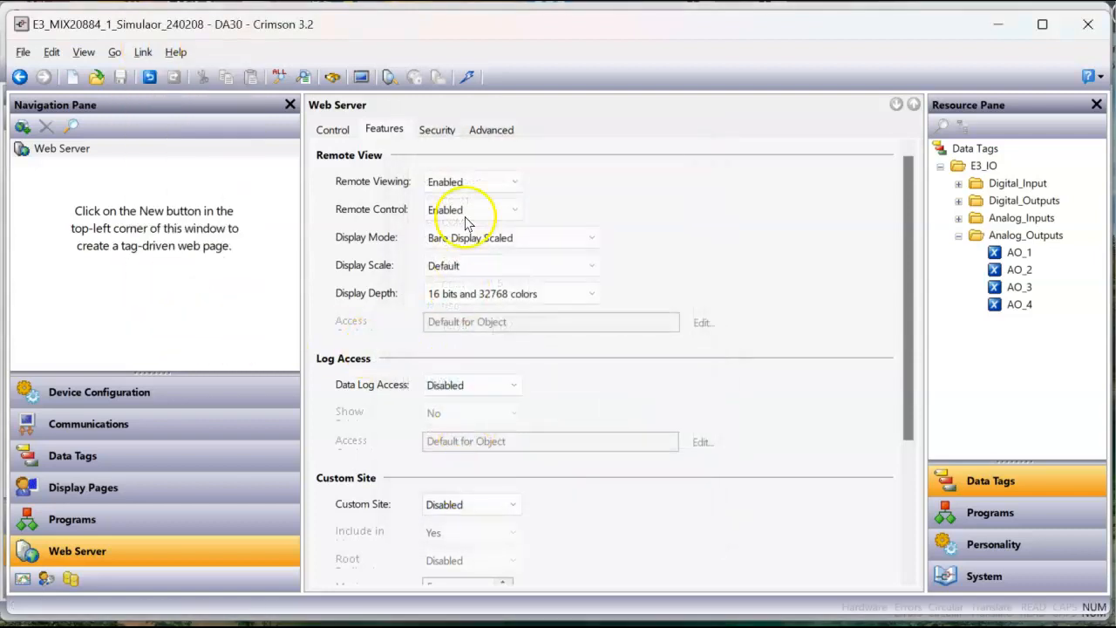
{"action": "left_click", "coordinate": [467, 77]}
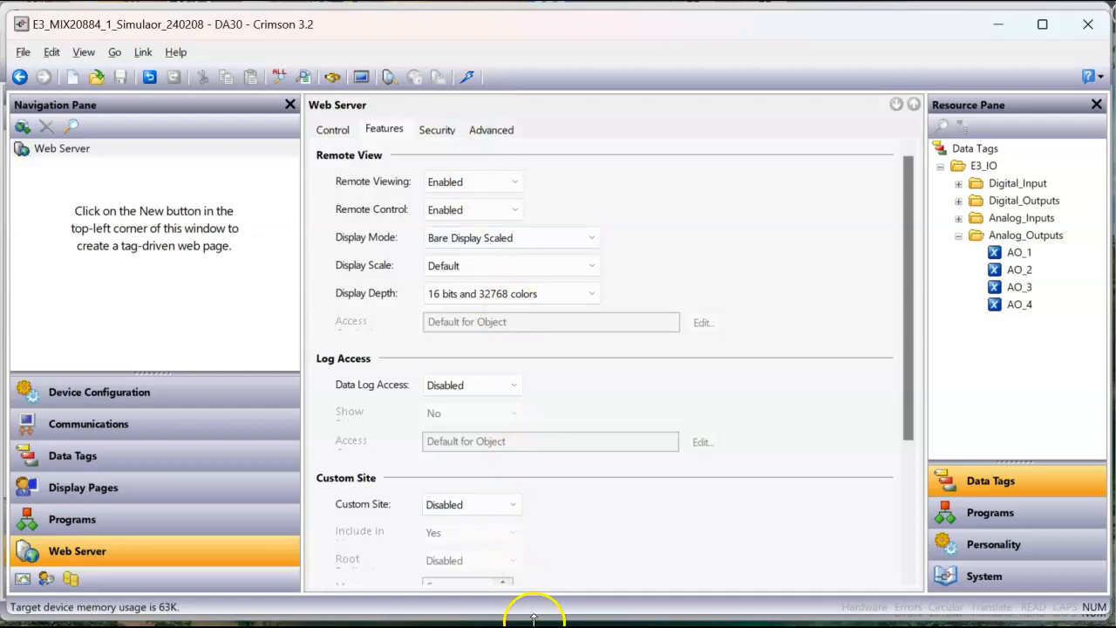
Step: Switch to the G07_E3-MIX20884-1 database and open the communications settings of its E3_Modbus_22 device
{"action": "mouse_move", "coordinate": [534, 620]}
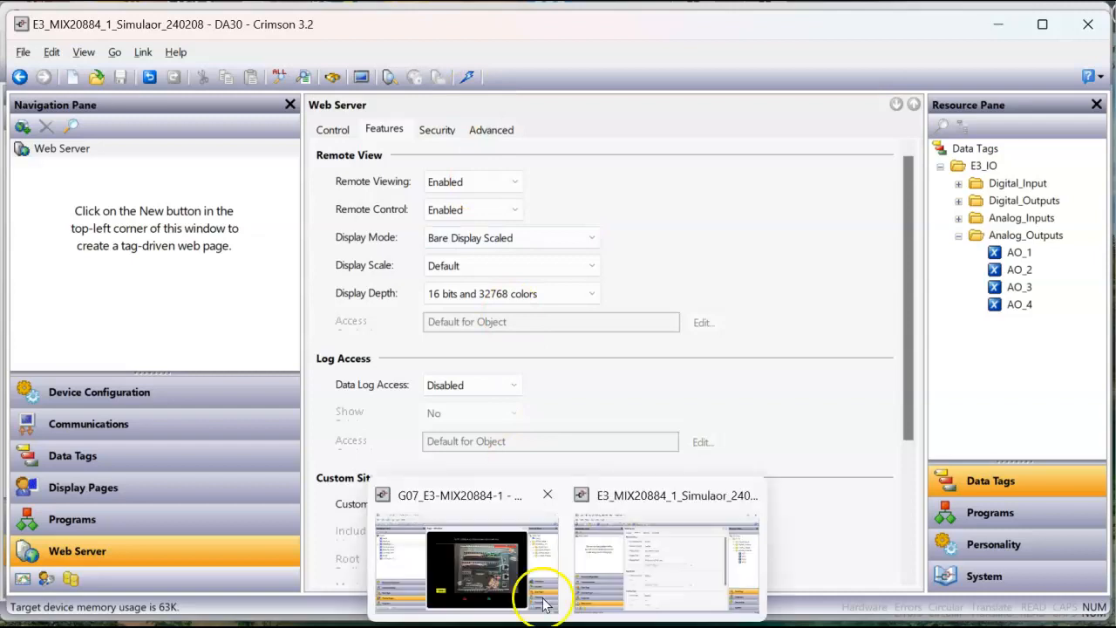
{"action": "left_click", "coordinate": [541, 600]}
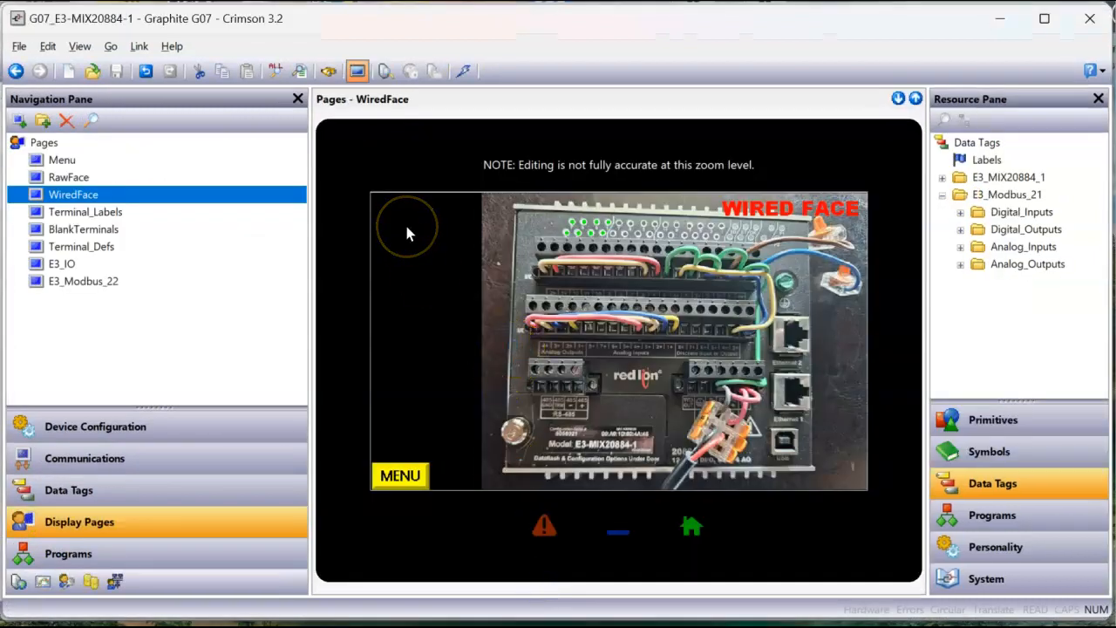
{"action": "left_click", "coordinate": [124, 466]}
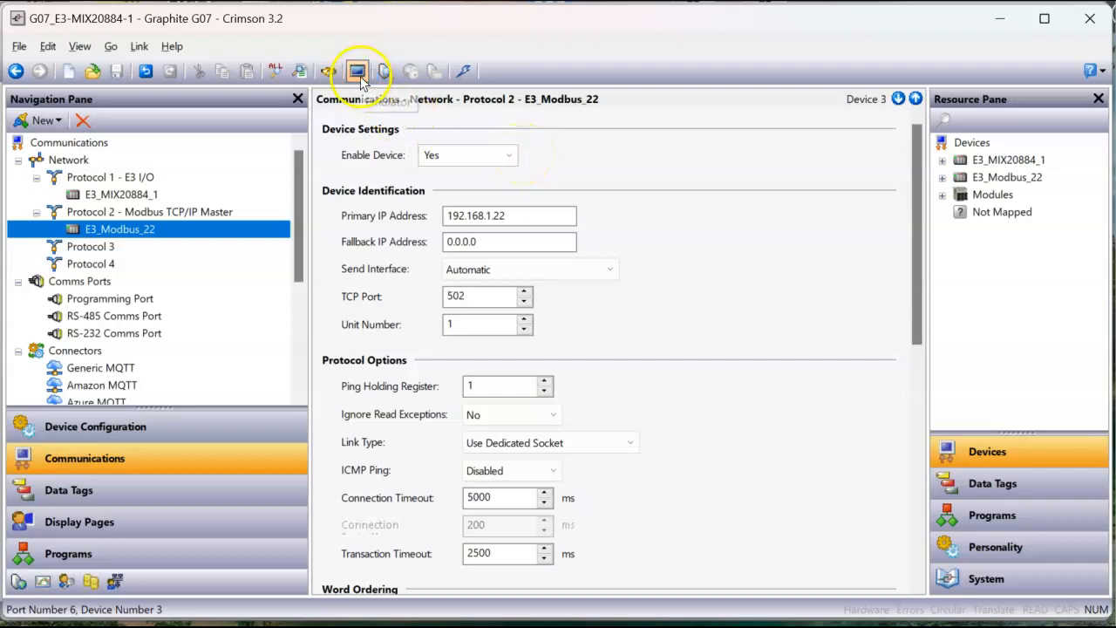
Step: Switch to the Chrome browser and open the Remote View of the web server at 192.168.1.22
{"action": "mouse_move", "coordinate": [400, 627]}
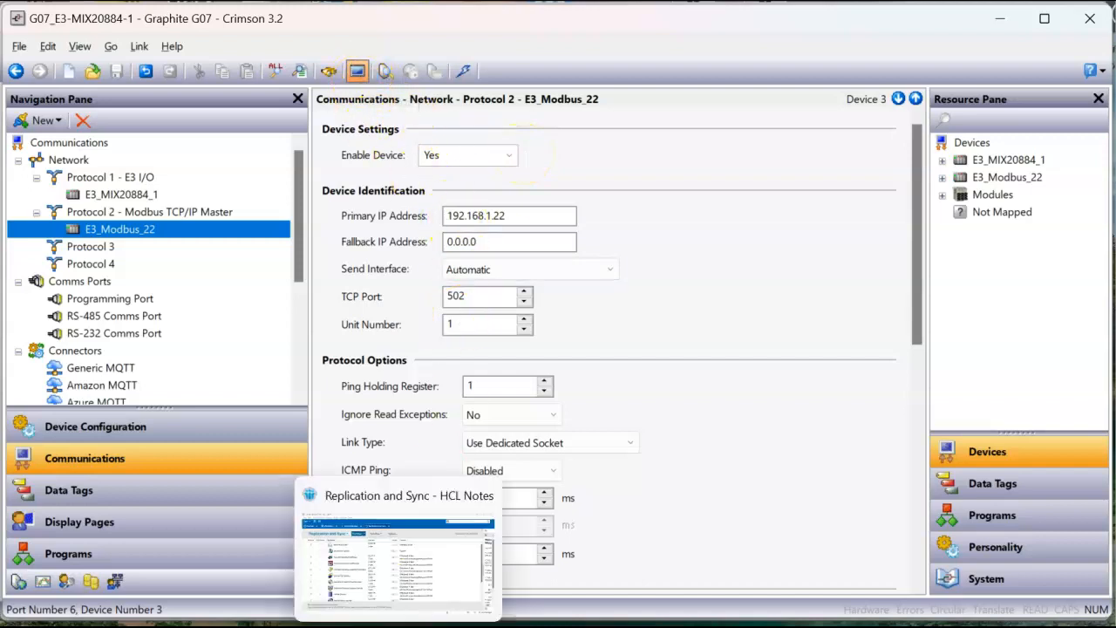
{"action": "left_click", "coordinate": [356, 627]}
{"action": "left_click", "coordinate": [371, 427]}
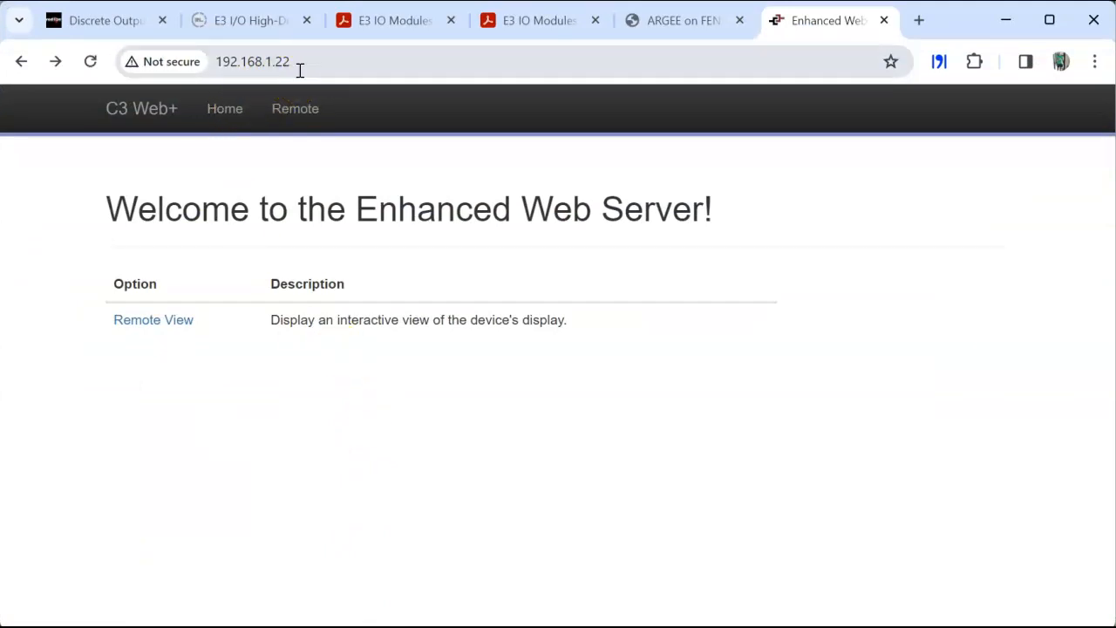
{"action": "left_click", "coordinate": [151, 325]}
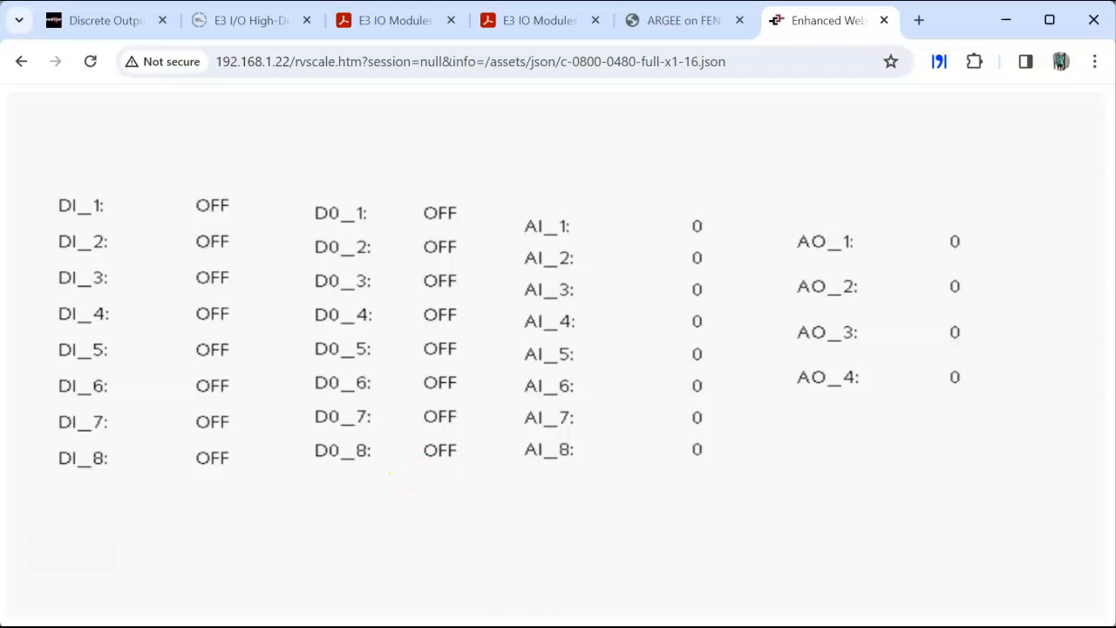
Step: Return to the G07_E3-MIX20884-1 database in Crimson 3.2 and download it to the emulator
{"action": "mouse_move", "coordinate": [530, 623]}
{"action": "left_click", "coordinate": [535, 568]}
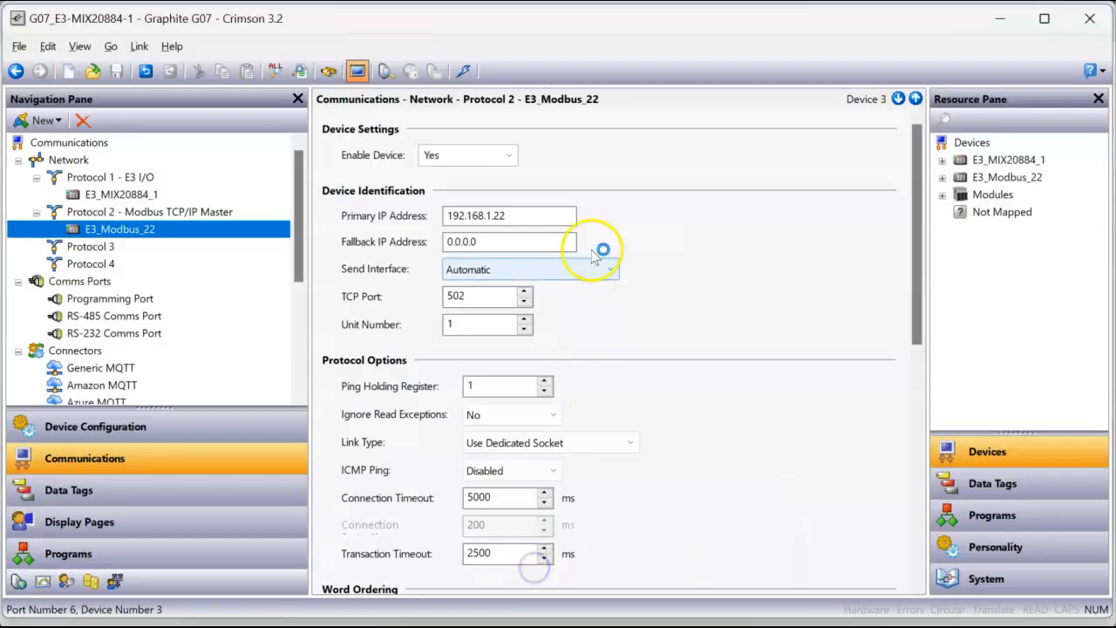
{"action": "left_click", "coordinate": [462, 73]}
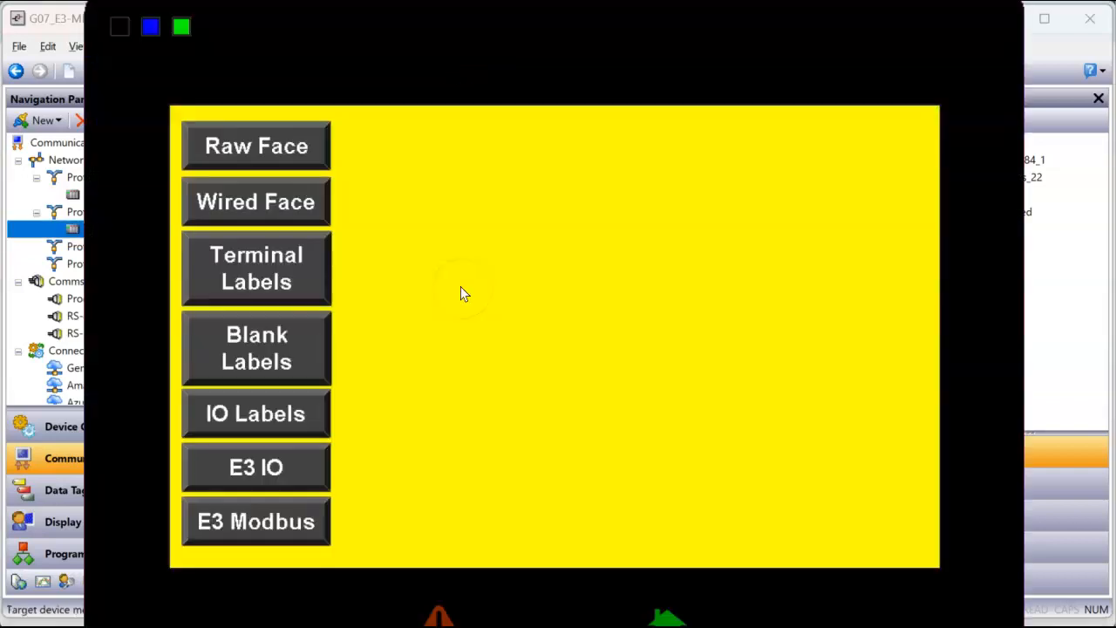
Step: Open the E3 Modbus page in the emulator and switch to the Remote View in Chrome
{"action": "left_click", "coordinate": [278, 534]}
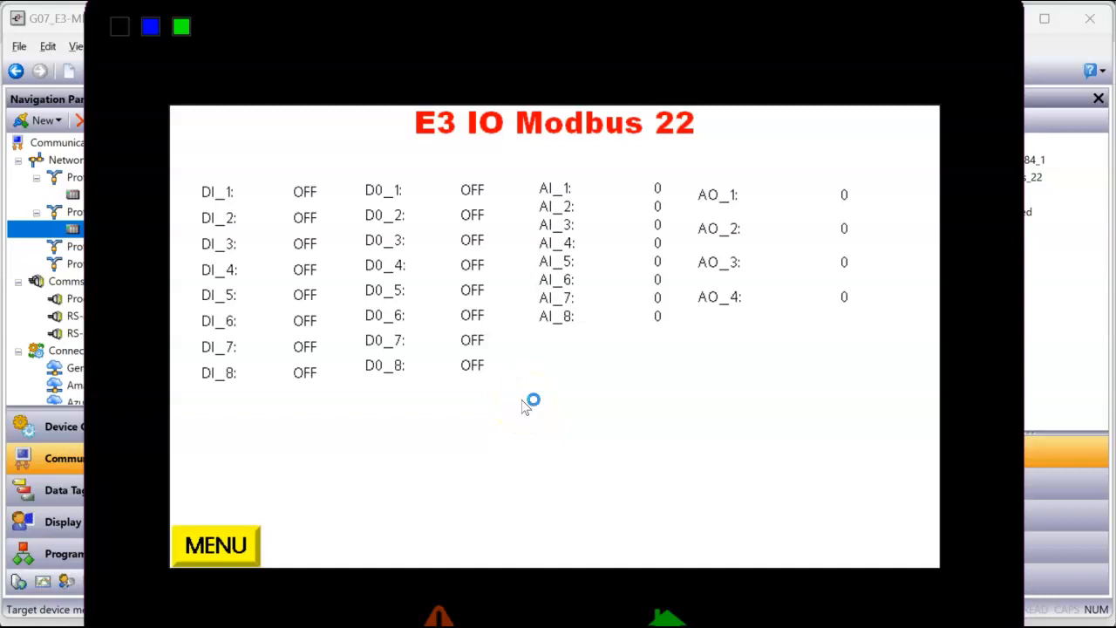
{"action": "left_click", "coordinate": [358, 626]}
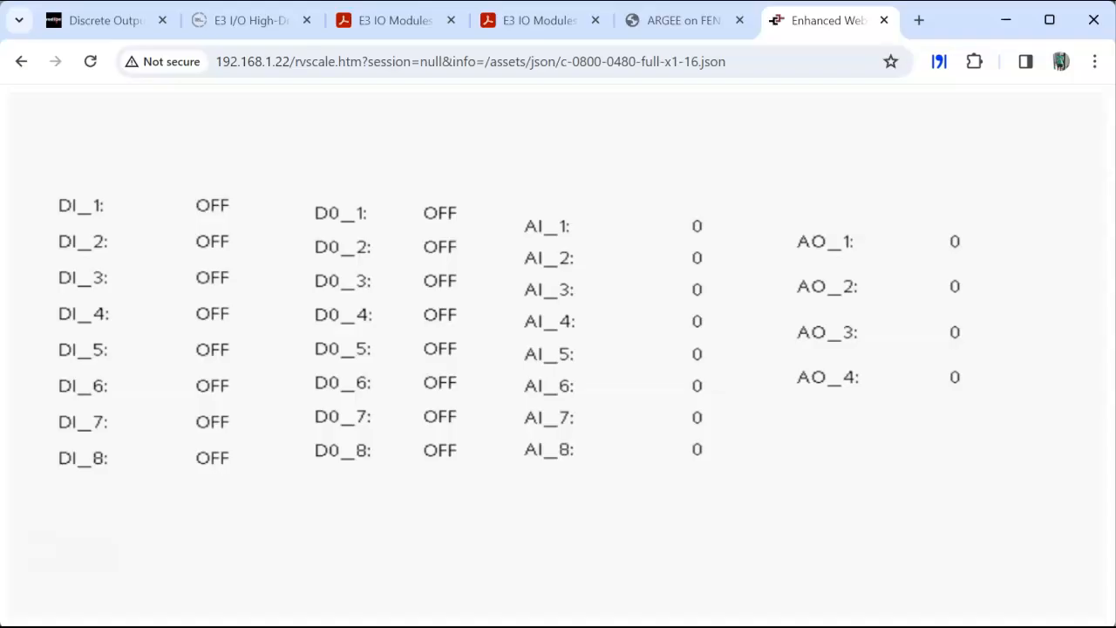
Step: Set the digital inputs DI_1, DI_3, DI_5 and DI_7 to ON in the Remote View
{"action": "left_click", "coordinate": [211, 206]}
{"action": "left_click", "coordinate": [446, 320]}
{"action": "left_click", "coordinate": [667, 321]}
{"action": "left_click", "coordinate": [212, 277]}
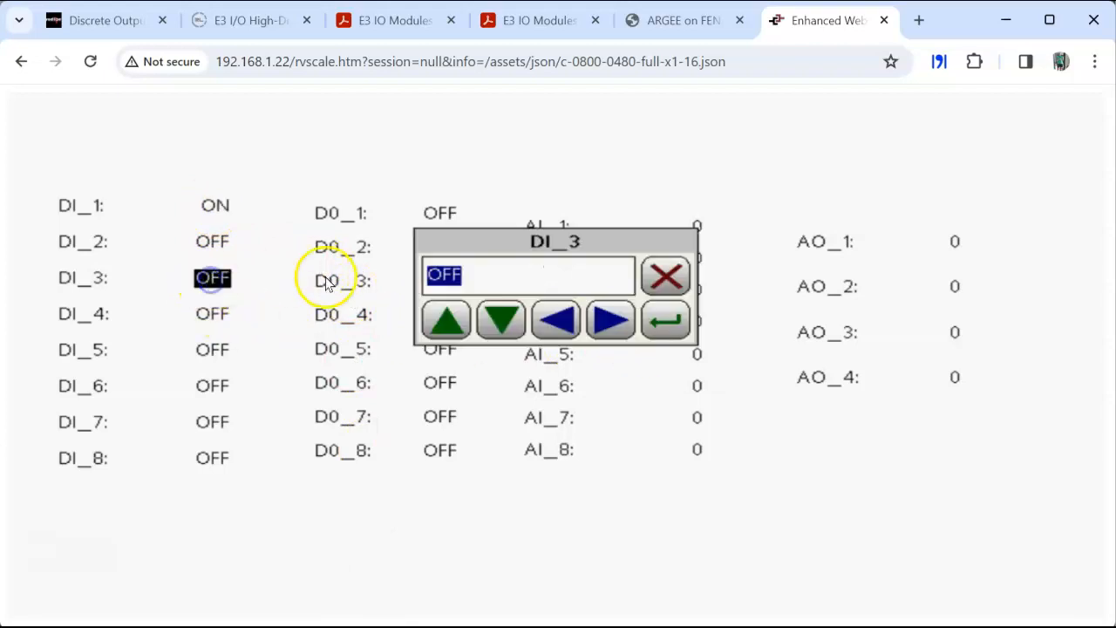
{"action": "left_click", "coordinate": [444, 321]}
{"action": "left_click", "coordinate": [666, 321]}
{"action": "left_click", "coordinate": [212, 351]}
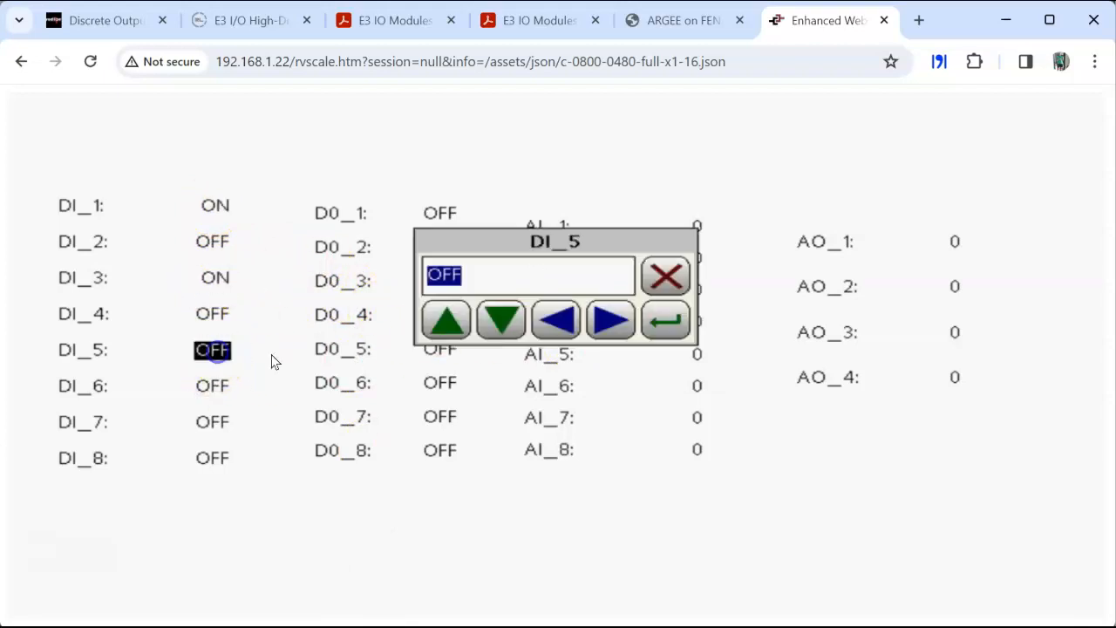
{"action": "left_click", "coordinate": [444, 321]}
{"action": "left_click", "coordinate": [666, 321]}
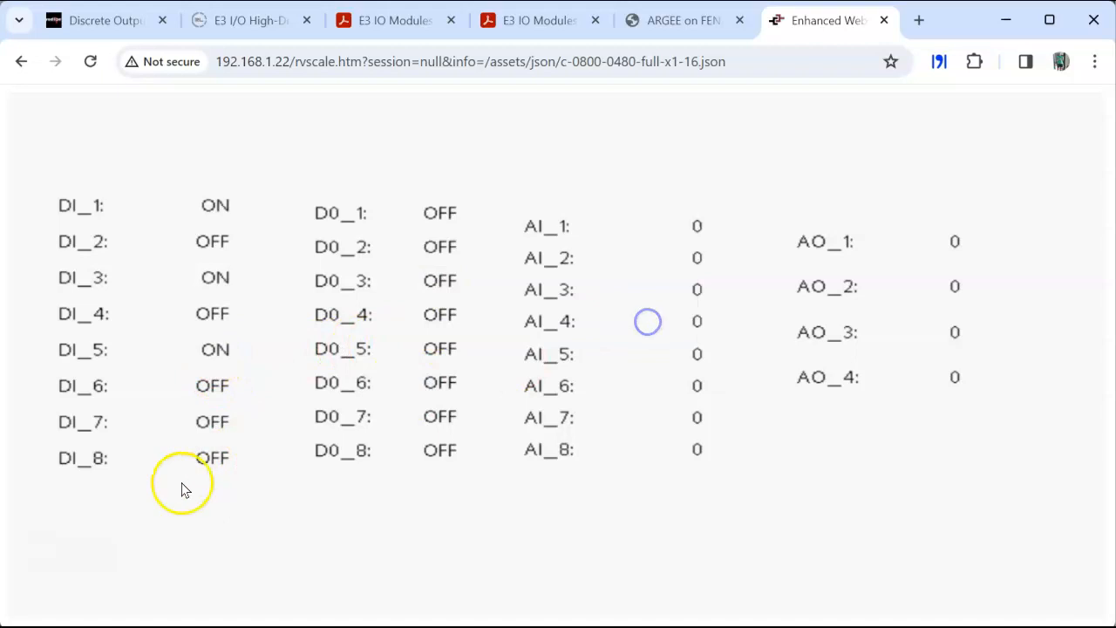
{"action": "left_click", "coordinate": [212, 422]}
{"action": "left_click", "coordinate": [446, 321]}
{"action": "left_click", "coordinate": [645, 321]}
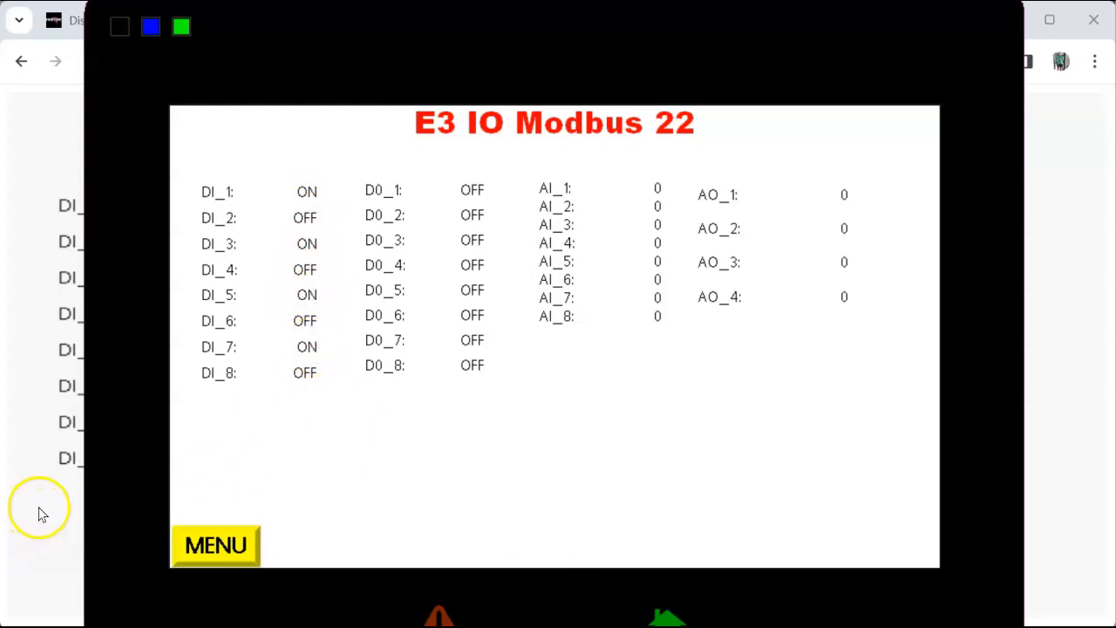
Step: Switch from the emulator back to the Chrome Remote View and set analog input AI_1 to 16000
{"action": "left_click", "coordinate": [43, 506]}
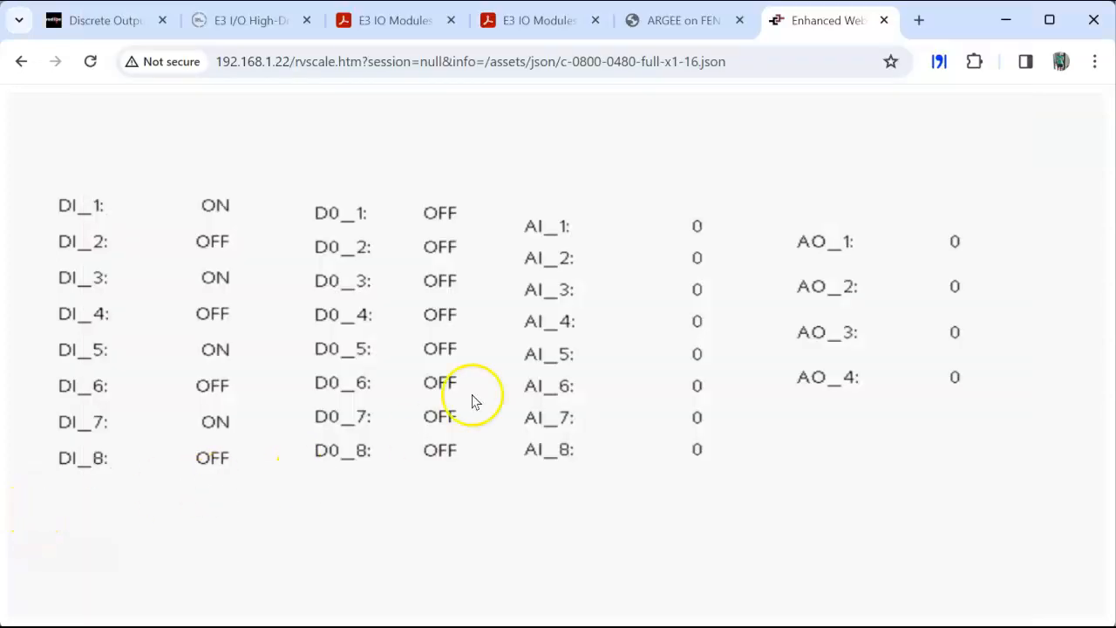
{"action": "left_click", "coordinate": [665, 229]}
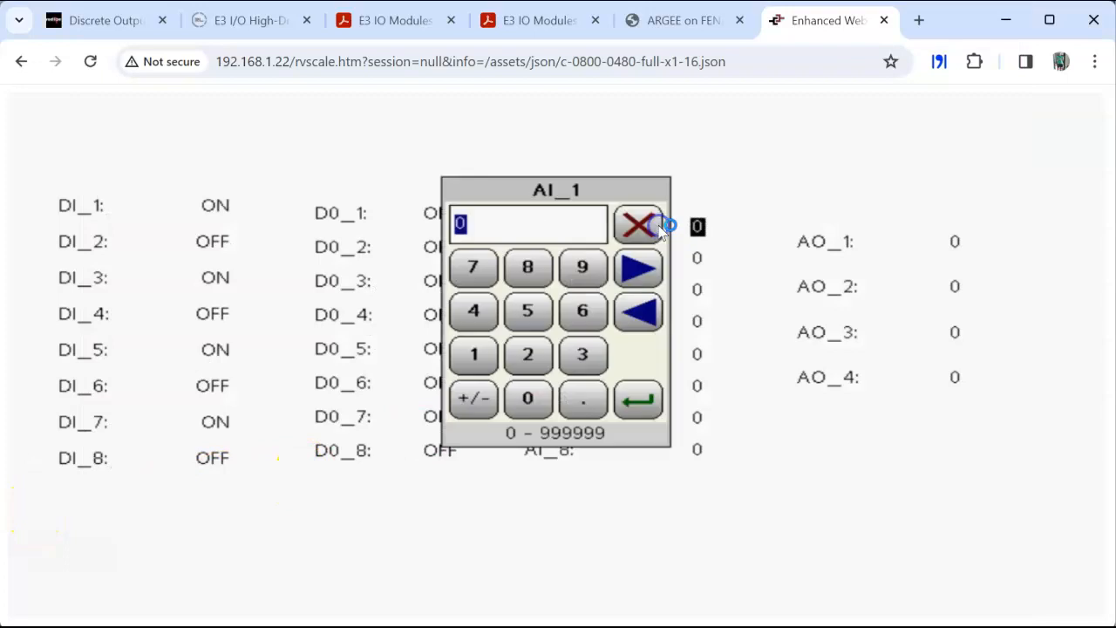
{"action": "left_click", "coordinate": [471, 352]}
{"action": "left_click", "coordinate": [567, 316]}
{"action": "left_click", "coordinate": [529, 402]}
{"action": "left_click", "coordinate": [528, 400]}
{"action": "left_click", "coordinate": [529, 400]}
{"action": "left_click", "coordinate": [638, 406]}
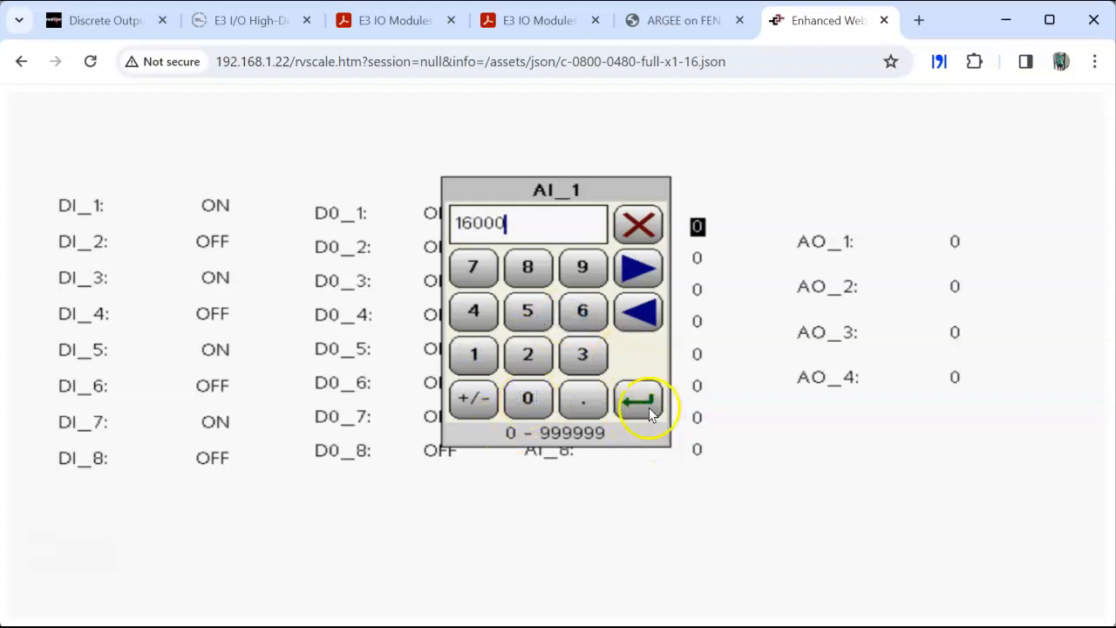
{"action": "left_click", "coordinate": [676, 233]}
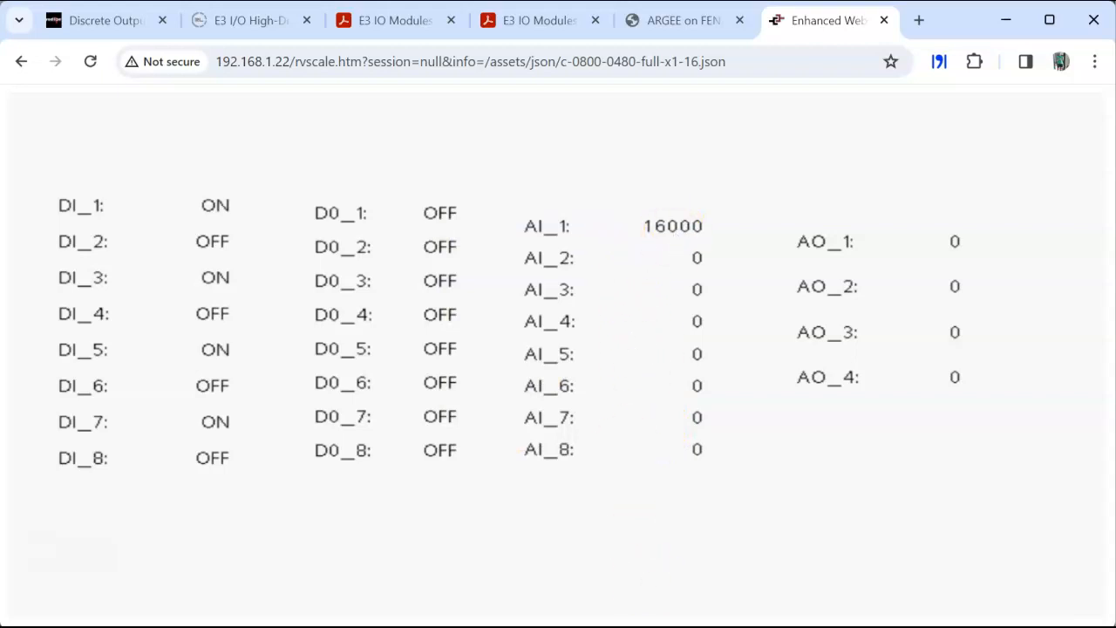
Step: Switch to the emulator and set the digital outputs D0_2, D0_4, D0_6 and D0_8 to ON
{"action": "left_click", "coordinate": [645, 626]}
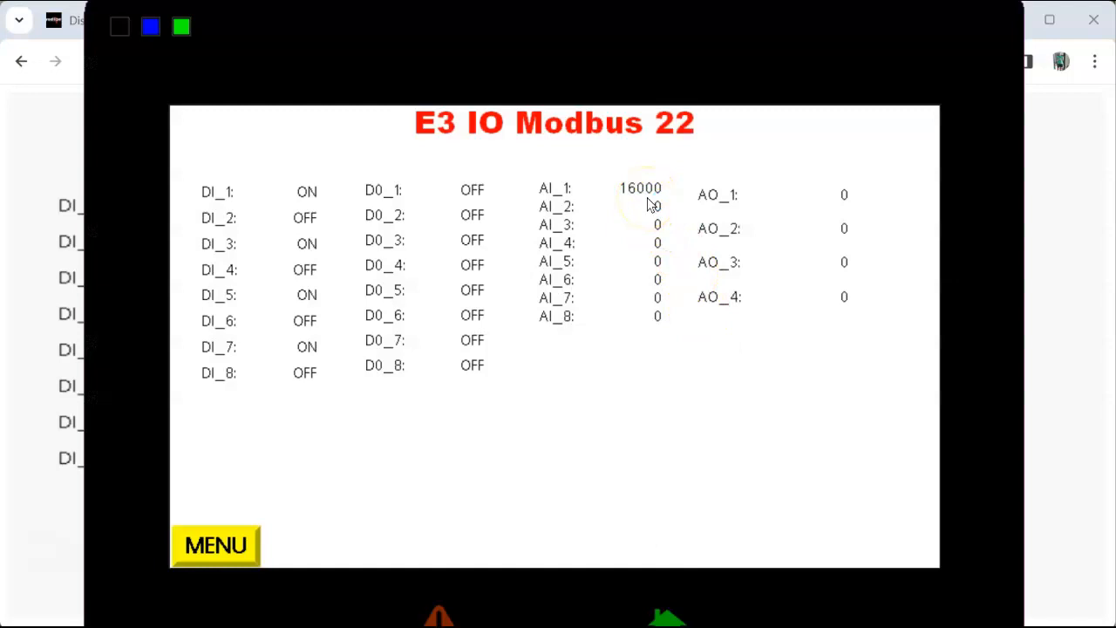
{"action": "left_click", "coordinate": [472, 217]}
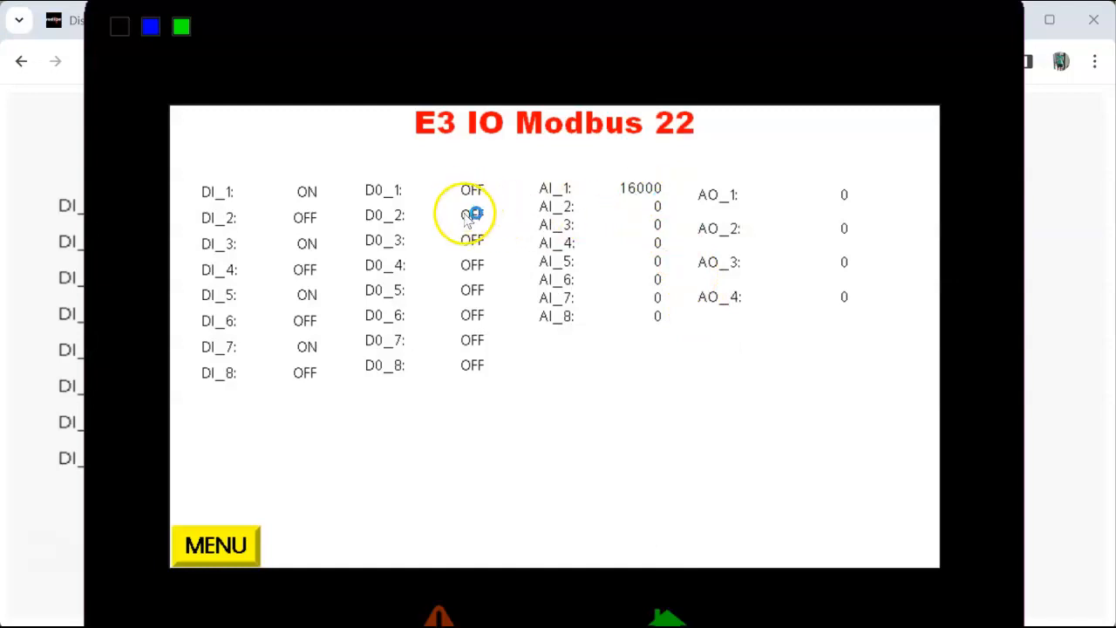
{"action": "left_click", "coordinate": [477, 305]}
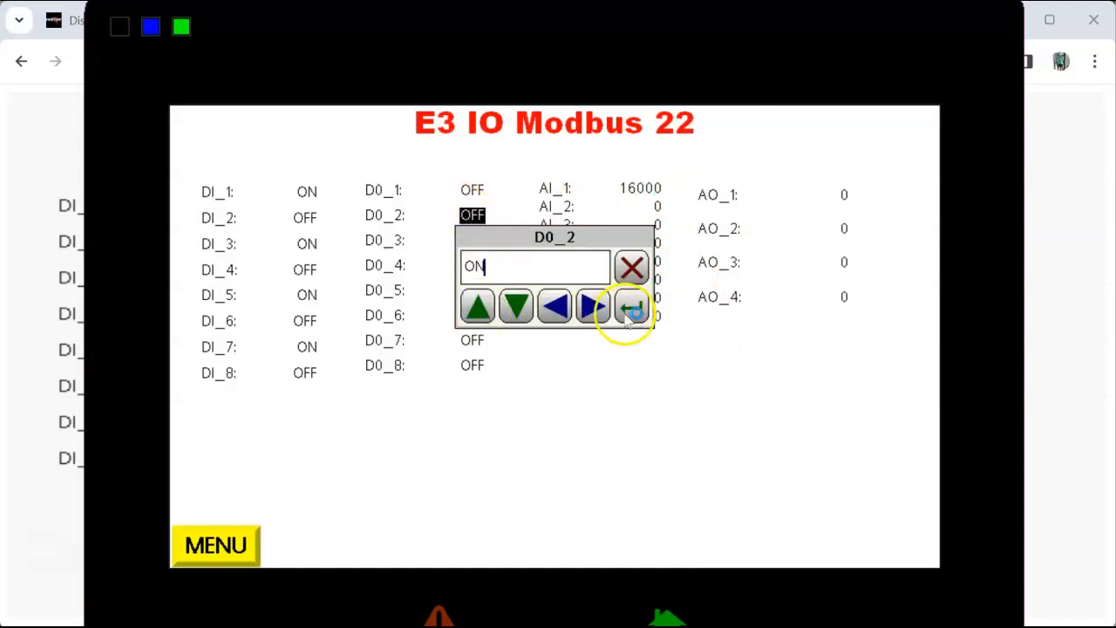
{"action": "left_click", "coordinate": [631, 305]}
{"action": "left_click", "coordinate": [472, 265]}
{"action": "left_click", "coordinate": [478, 304]}
{"action": "left_click", "coordinate": [625, 303]}
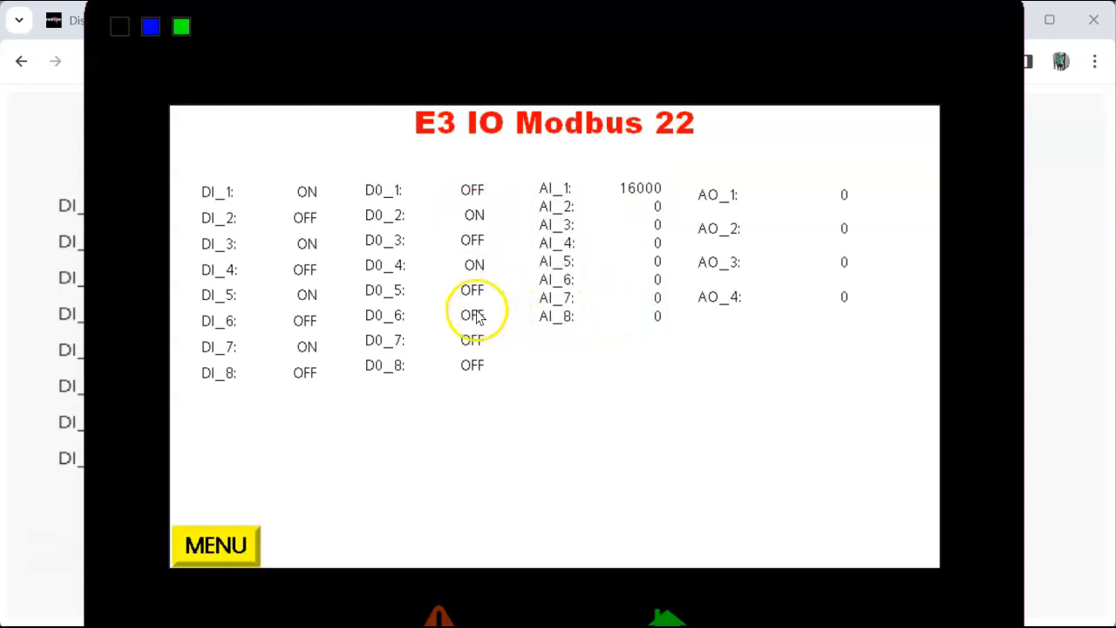
{"action": "left_click", "coordinate": [476, 316]}
{"action": "left_click", "coordinate": [478, 304]}
{"action": "left_click", "coordinate": [628, 305]}
{"action": "left_click", "coordinate": [478, 369]}
{"action": "left_click", "coordinate": [478, 305]}
{"action": "left_click", "coordinate": [624, 303]}
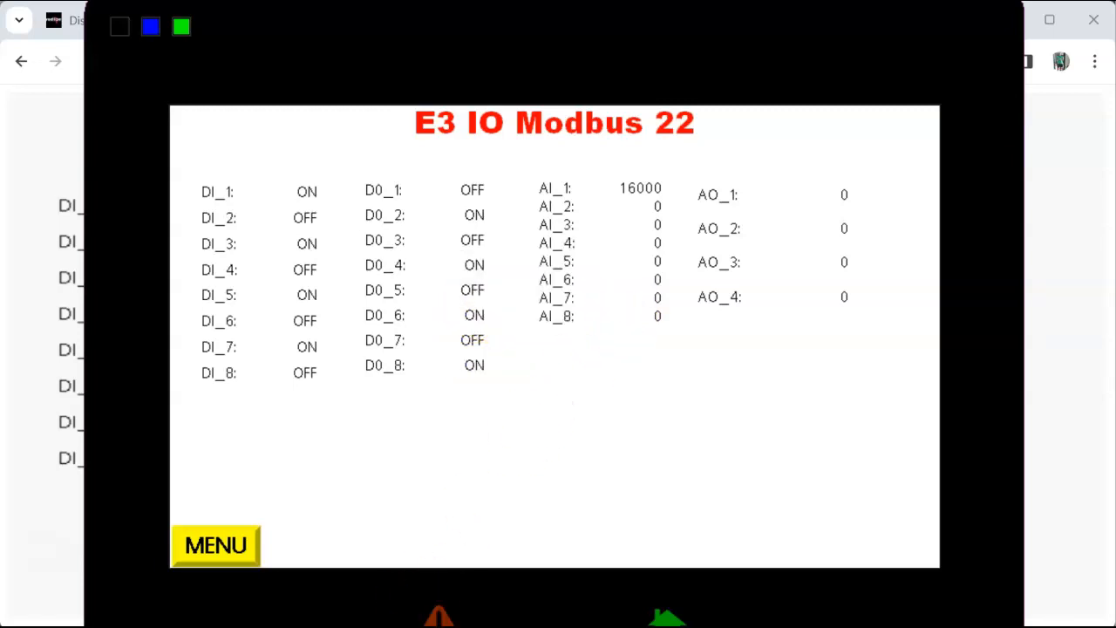
Step: Check the digital outputs in the Remote View, and set analog output AO_1 to 12000 in the emulator
{"action": "key", "text": "alt+Tab"}
{"action": "left_click", "coordinate": [843, 195]}
{"action": "left_click", "coordinate": [496, 336]}
{"action": "left_click", "coordinate": [534, 337]}
{"action": "left_click", "coordinate": [536, 377]}
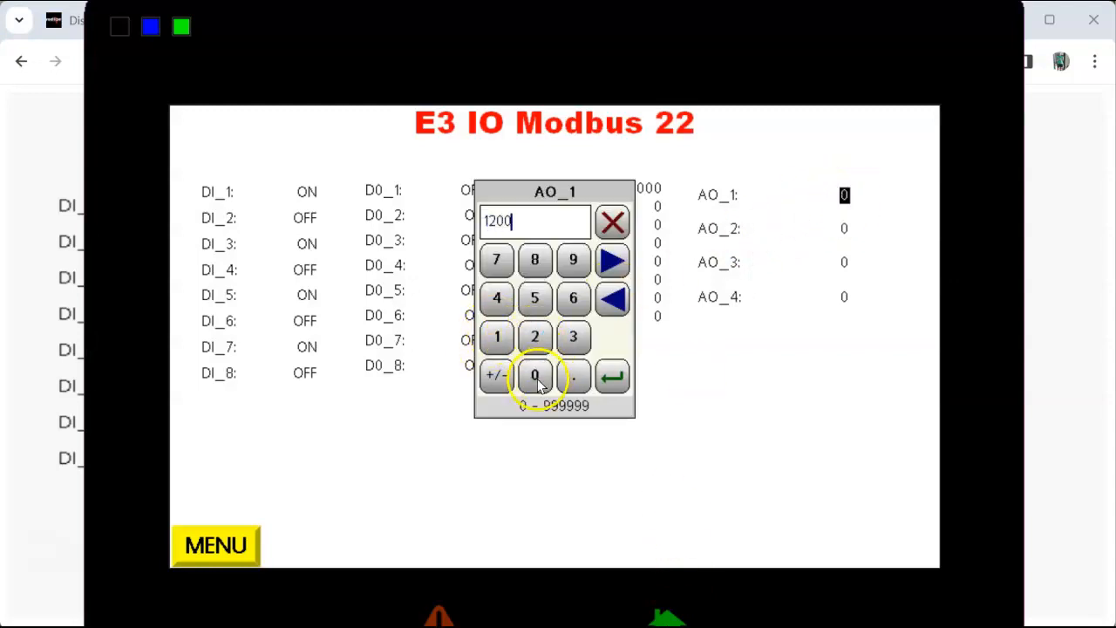
{"action": "left_click", "coordinate": [612, 377]}
Step: Switch to the Remote View in Chrome and check the AO_1 value there
{"action": "mouse_move", "coordinate": [652, 621]}
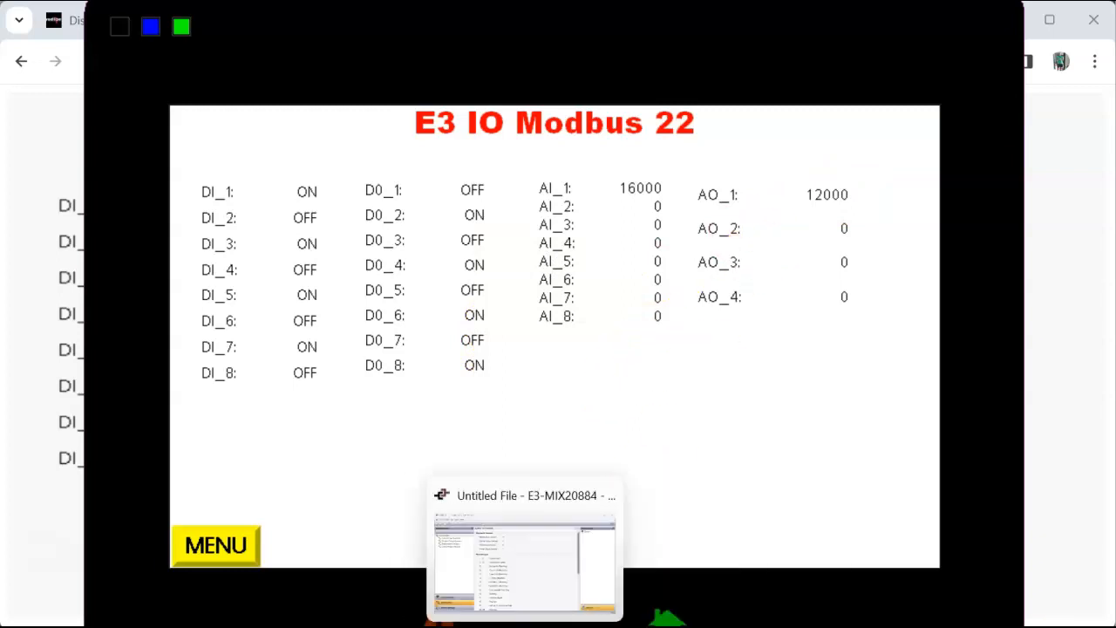
{"action": "mouse_move", "coordinate": [375, 619]}
{"action": "left_click", "coordinate": [374, 590]}
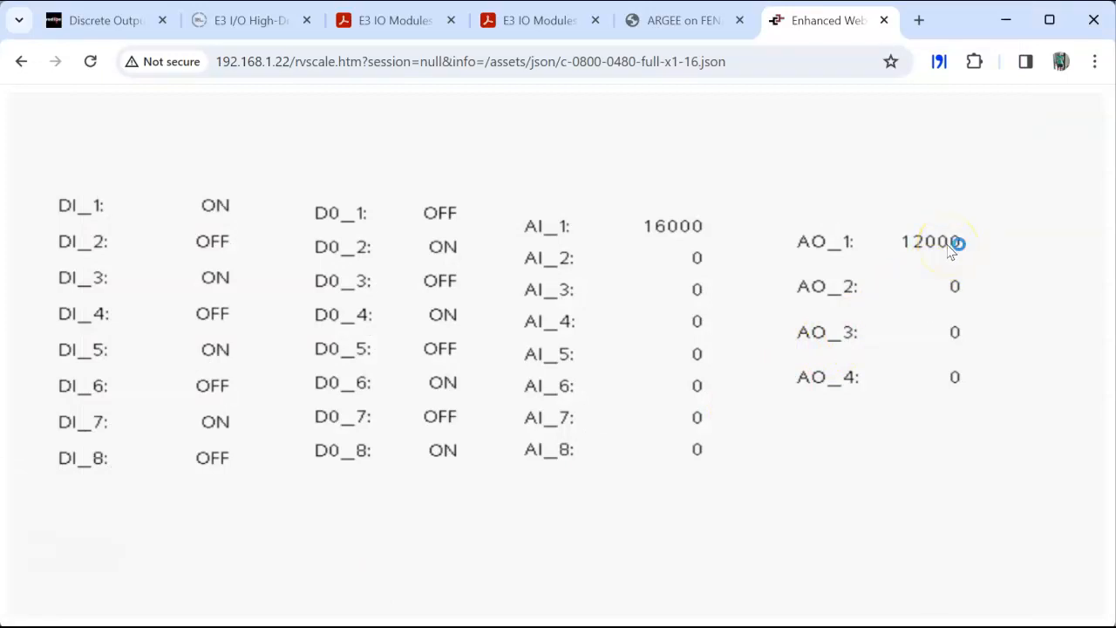
Step: Switch to the E3_MIX20884_1_Simulaor_240208 database in Crimson 3.2 and open the AI_1 data tag in the Analog_Inputs folder
{"action": "mouse_move", "coordinate": [567, 622]}
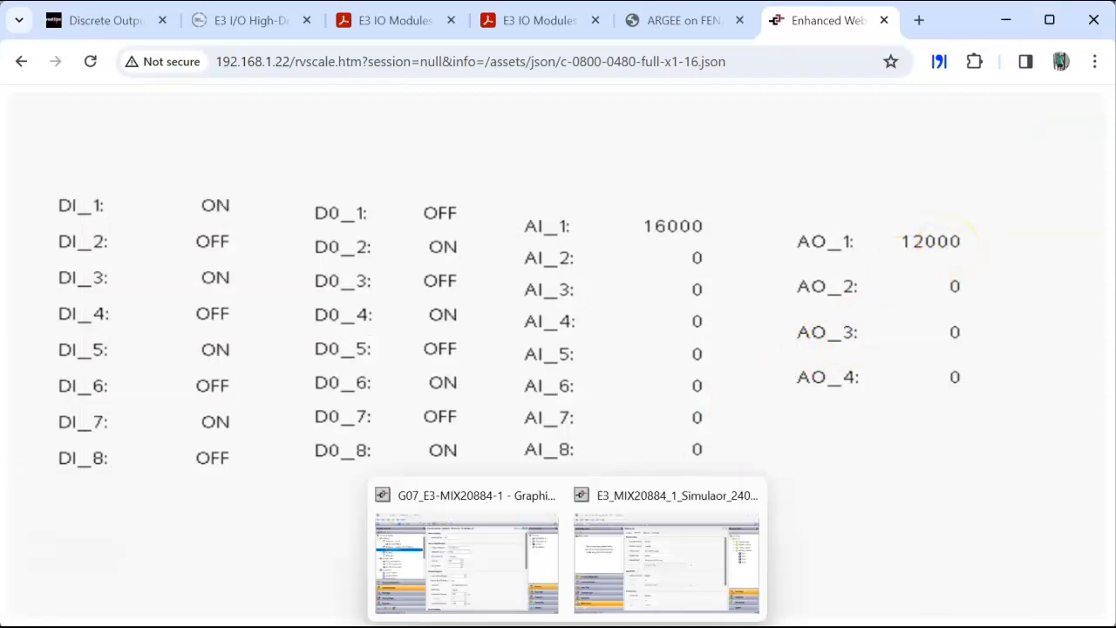
{"action": "left_click", "coordinate": [615, 600]}
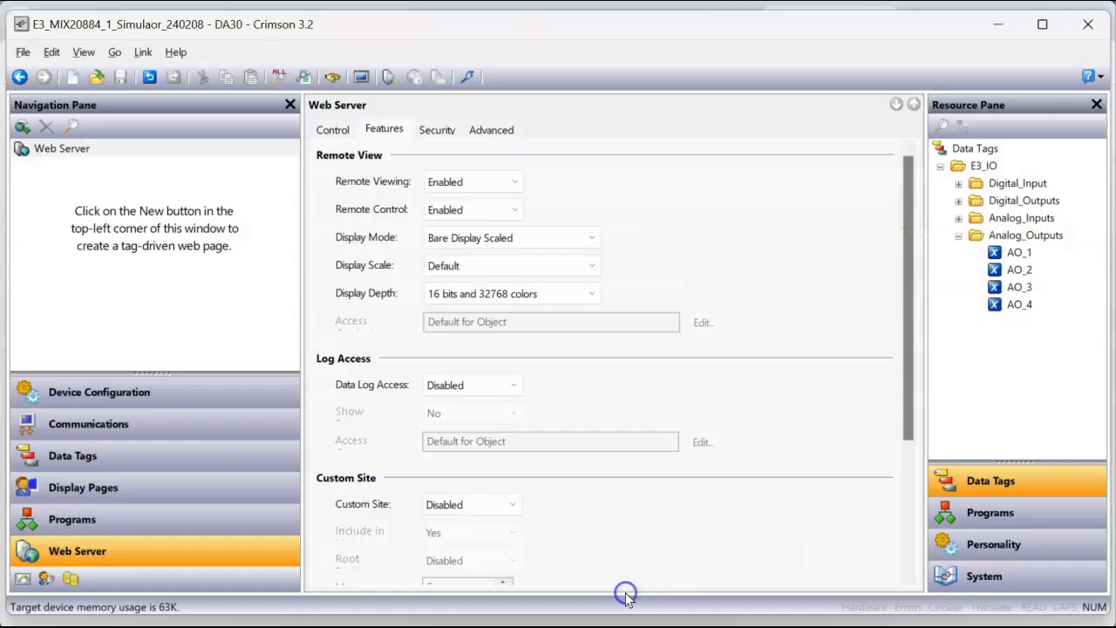
{"action": "left_click", "coordinate": [167, 451]}
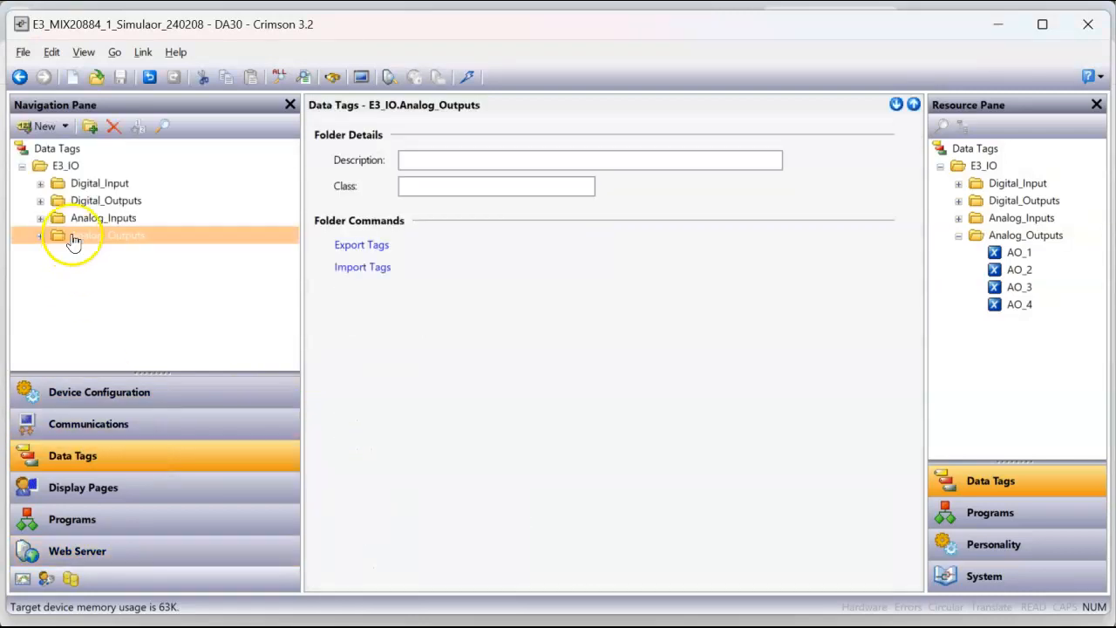
{"action": "left_click", "coordinate": [40, 218]}
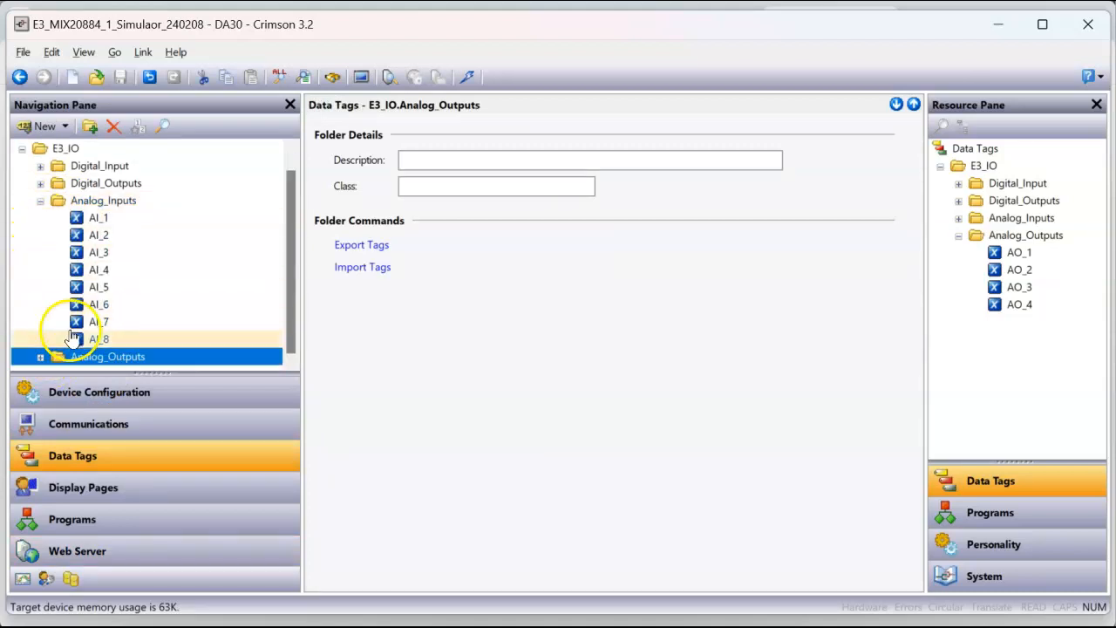
{"action": "left_click", "coordinate": [40, 356]}
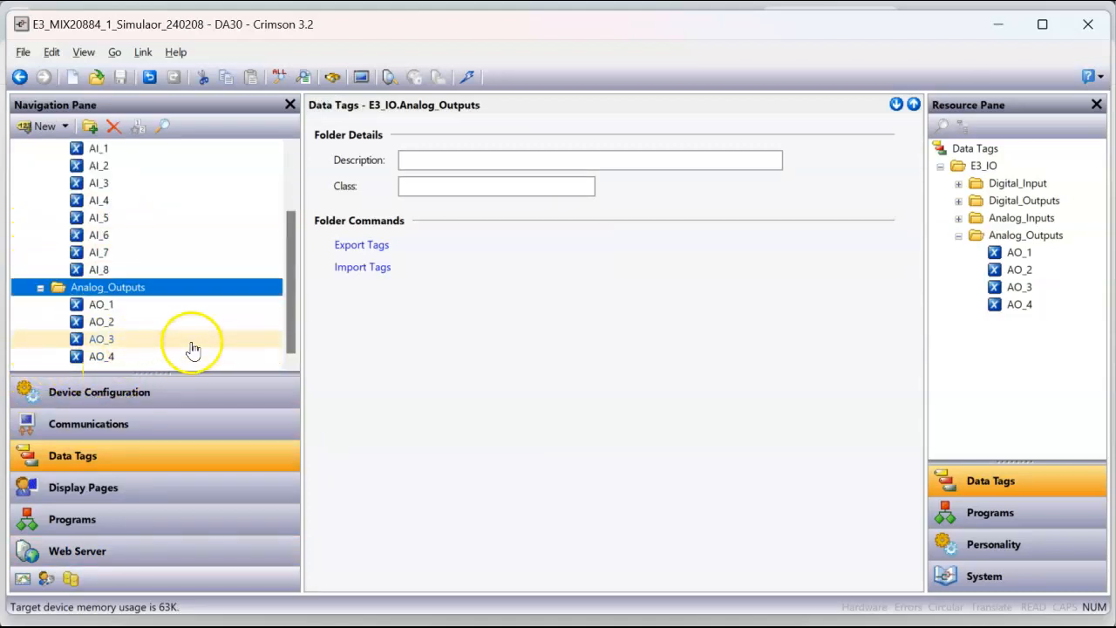
{"action": "left_click_drag", "start_coordinate": [290, 329], "coordinate": [291, 305]}
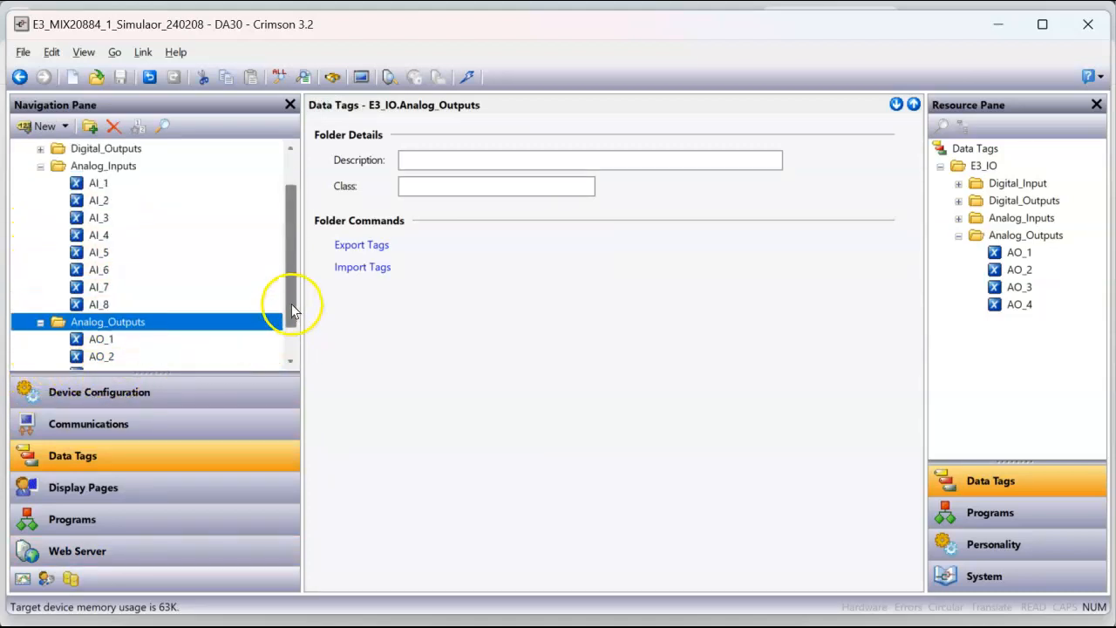
{"action": "left_click", "coordinate": [135, 185]}
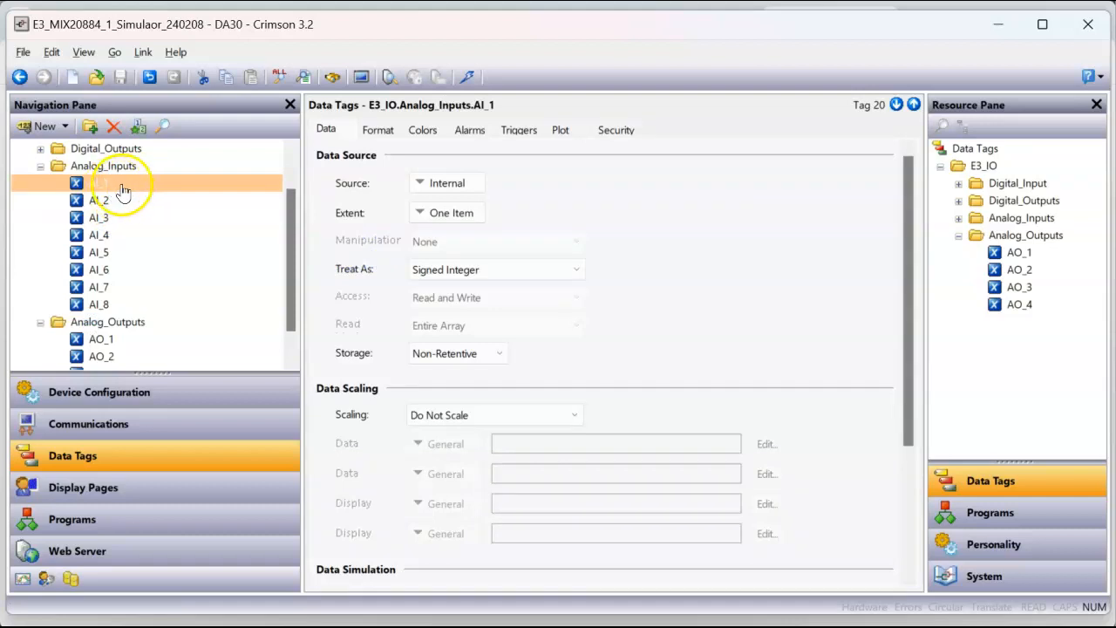
{"action": "left_click_drag", "start_coordinate": [294, 266], "coordinate": [293, 255]}
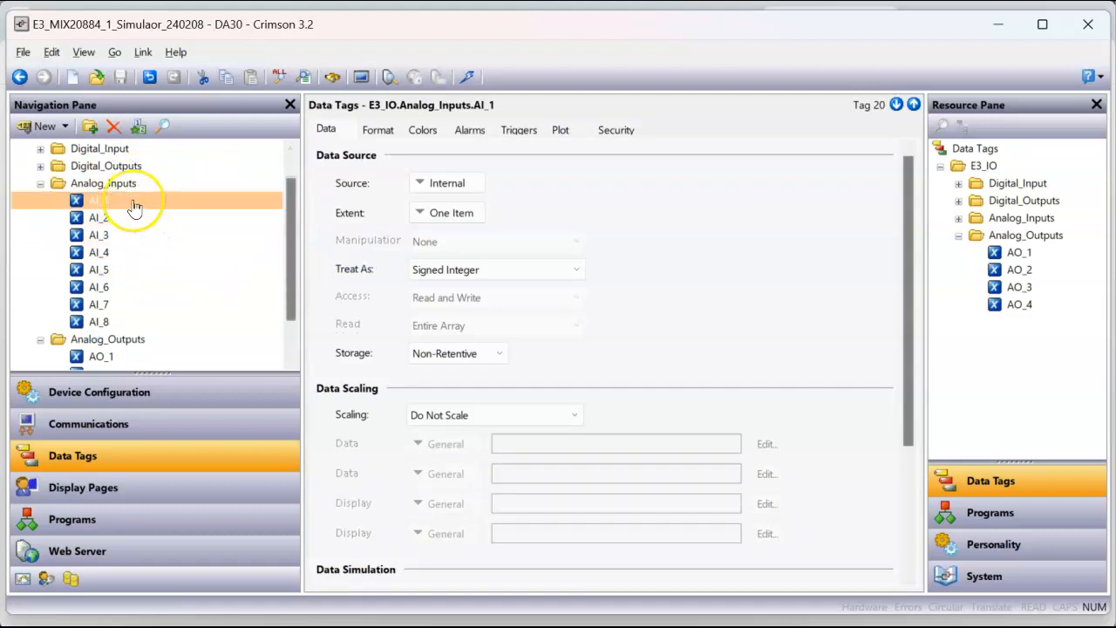
Step: Scale AI_1 to integer, with data from 0 to 32767 and display from 400 to 2000
{"action": "left_click", "coordinate": [540, 417]}
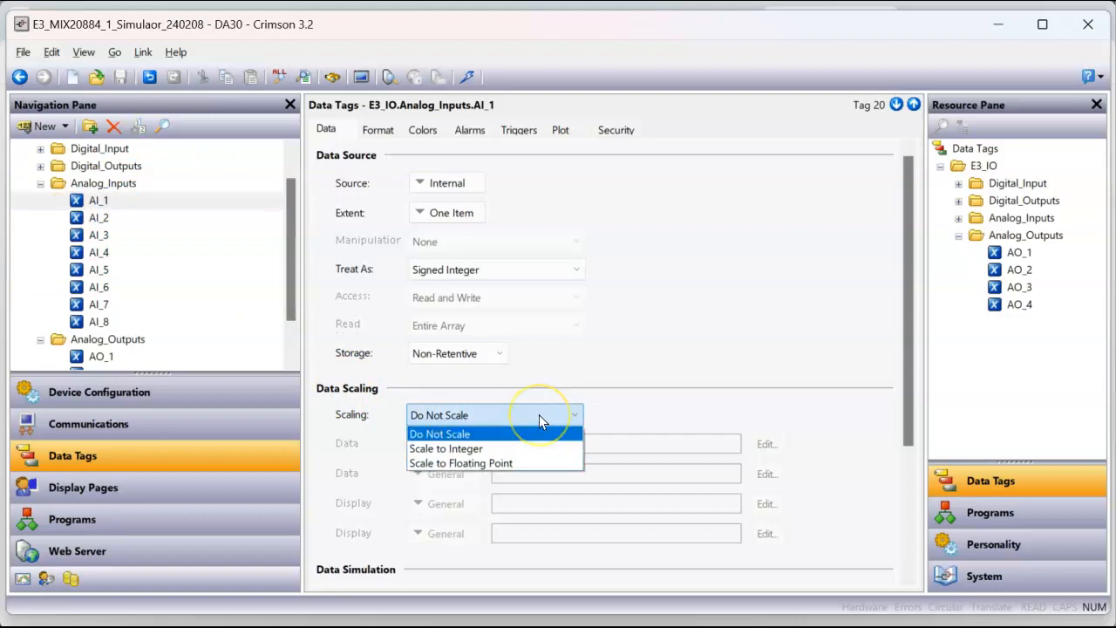
{"action": "left_click", "coordinate": [501, 449]}
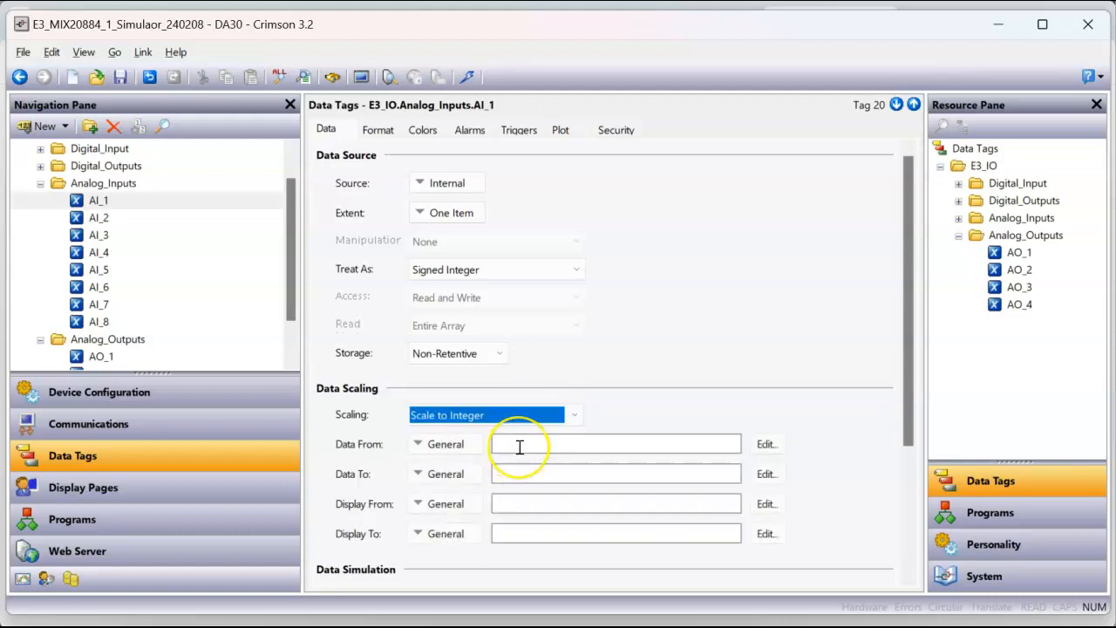
{"action": "left_click", "coordinate": [519, 447]}
{"action": "type", "text": "0"}
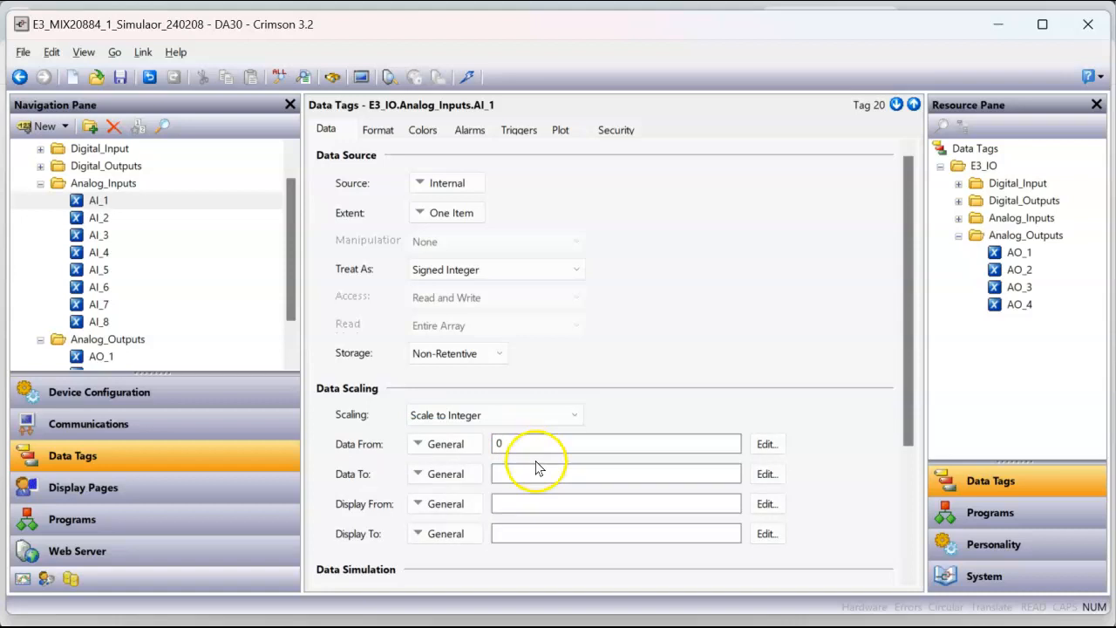
{"action": "left_click", "coordinate": [532, 475]}
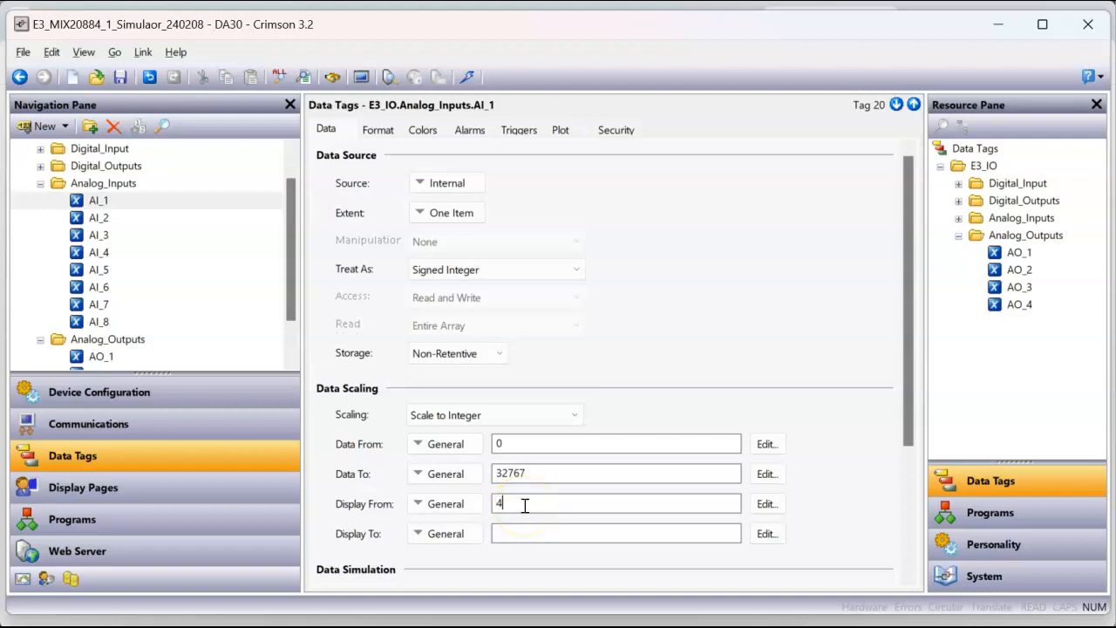
{"action": "left_click", "coordinate": [517, 531]}
Step: Give AI_1 the Numeric format type with 2 digits before and 2 digits after the decimal point
{"action": "left_click", "coordinate": [384, 130]}
{"action": "left_click", "coordinate": [586, 325]}
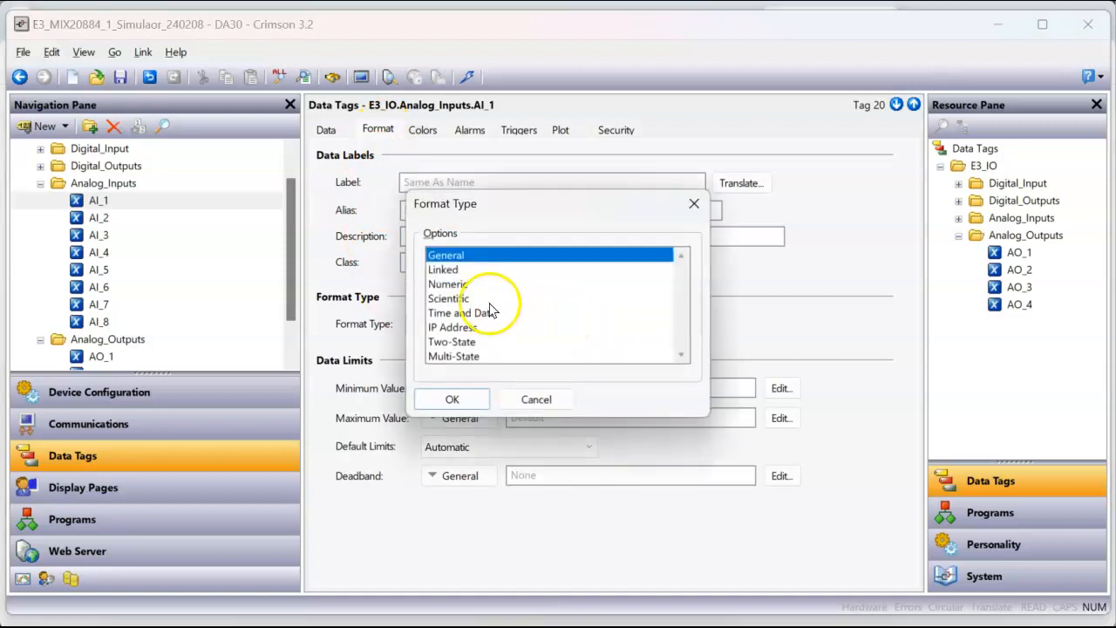
{"action": "left_click", "coordinate": [454, 284]}
{"action": "left_click", "coordinate": [454, 399]}
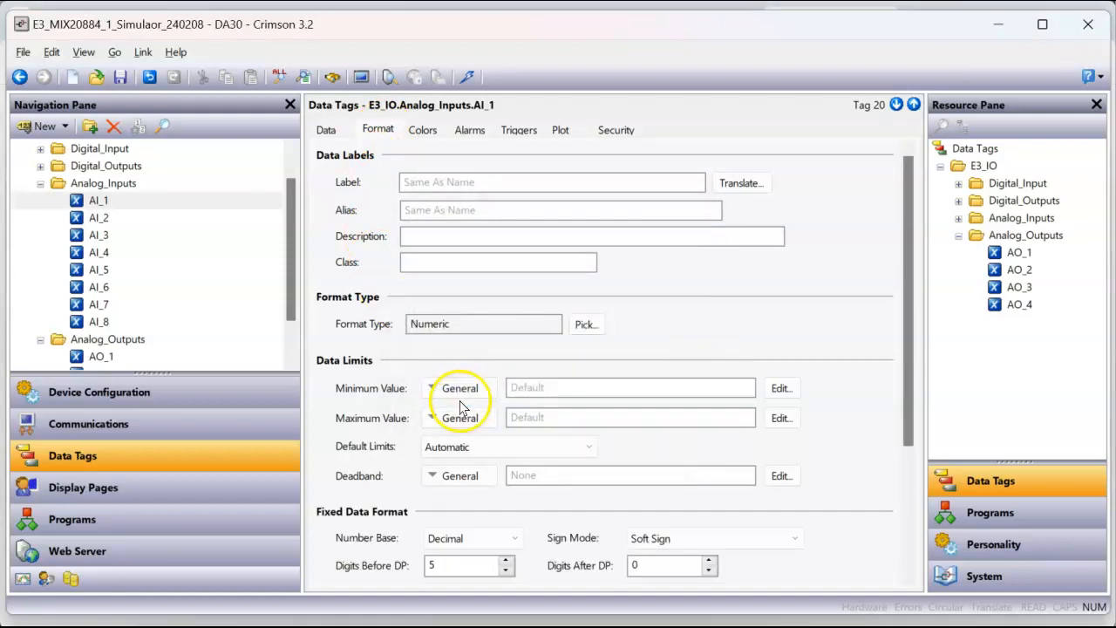
{"action": "left_click_drag", "start_coordinate": [907, 410], "coordinate": [884, 523]}
{"action": "double_click", "coordinate": [441, 388]}
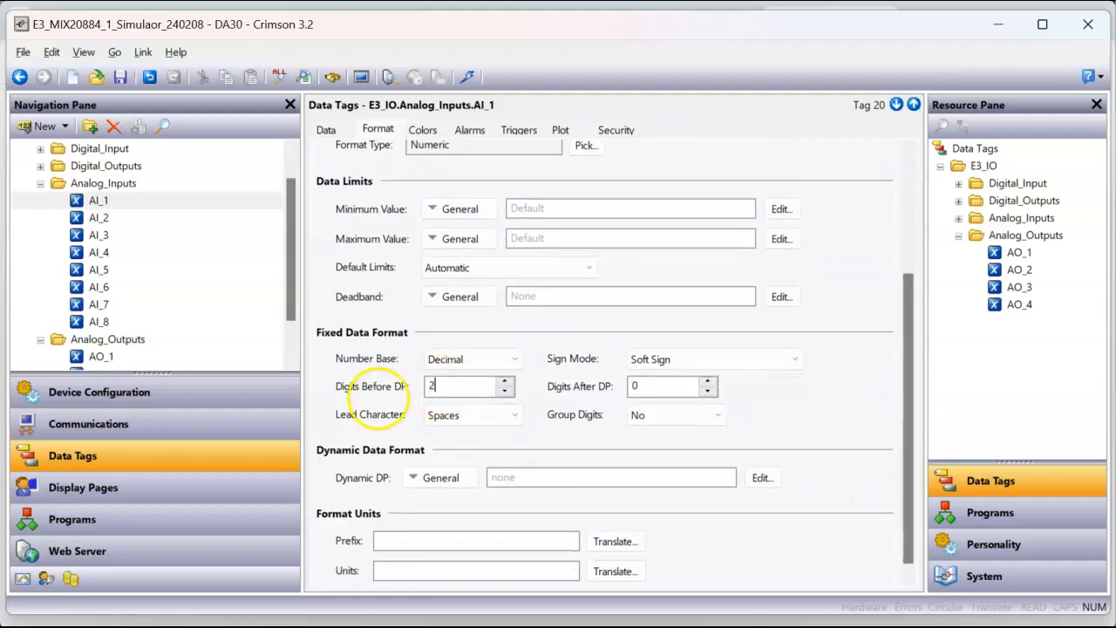
{"action": "double_click", "coordinate": [631, 388]}
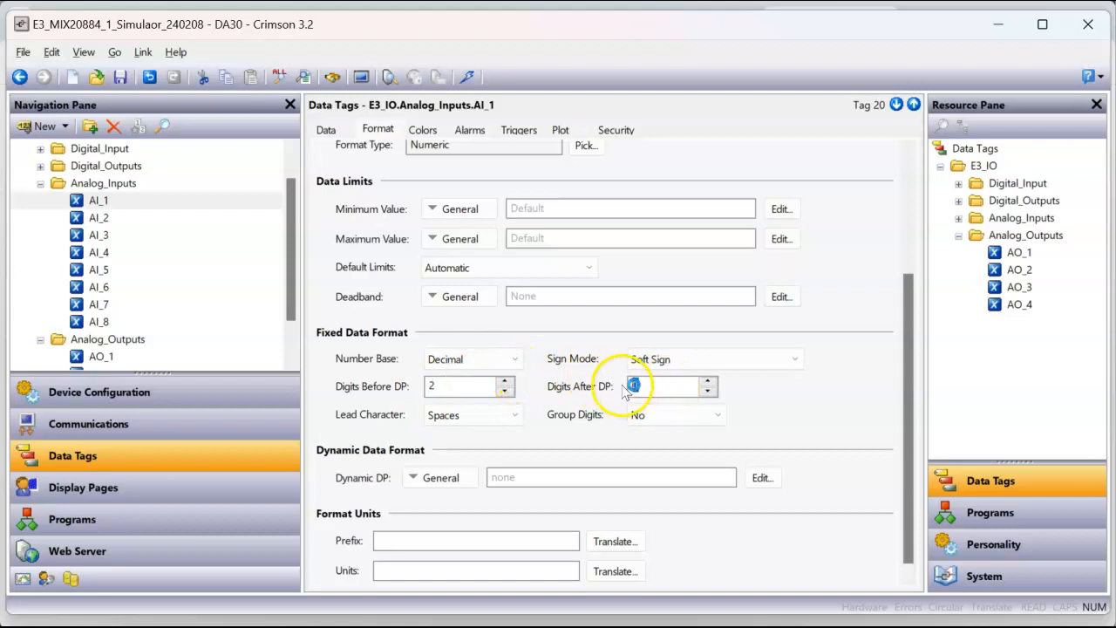
Step: Set the units of AI_1 to mA and update the target device with the changed database
{"action": "left_click", "coordinate": [428, 571]}
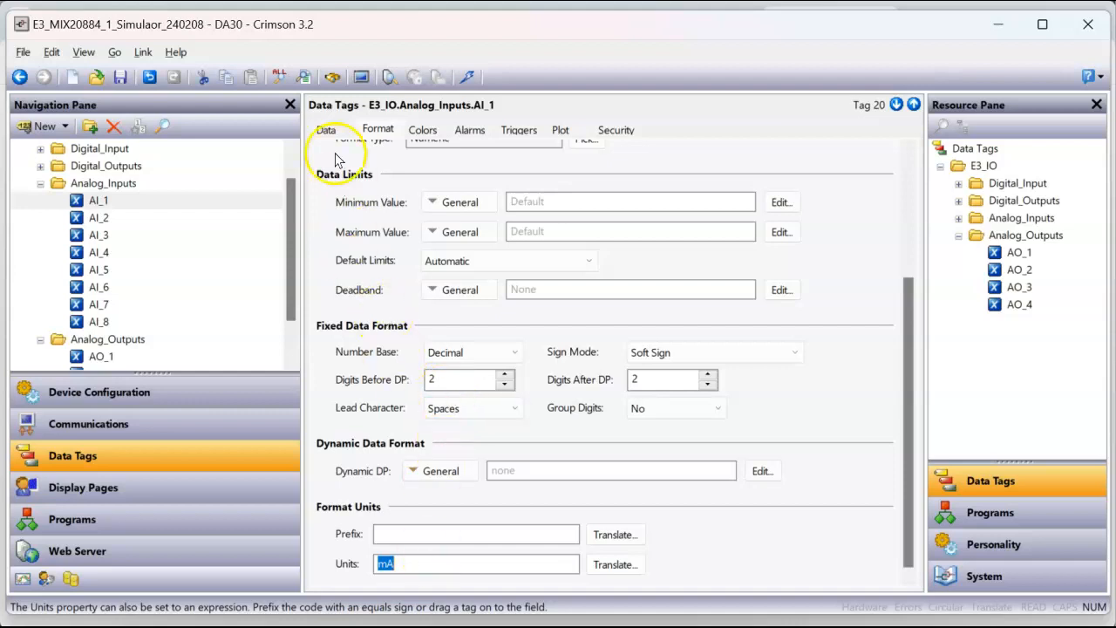
{"action": "left_click", "coordinate": [326, 130]}
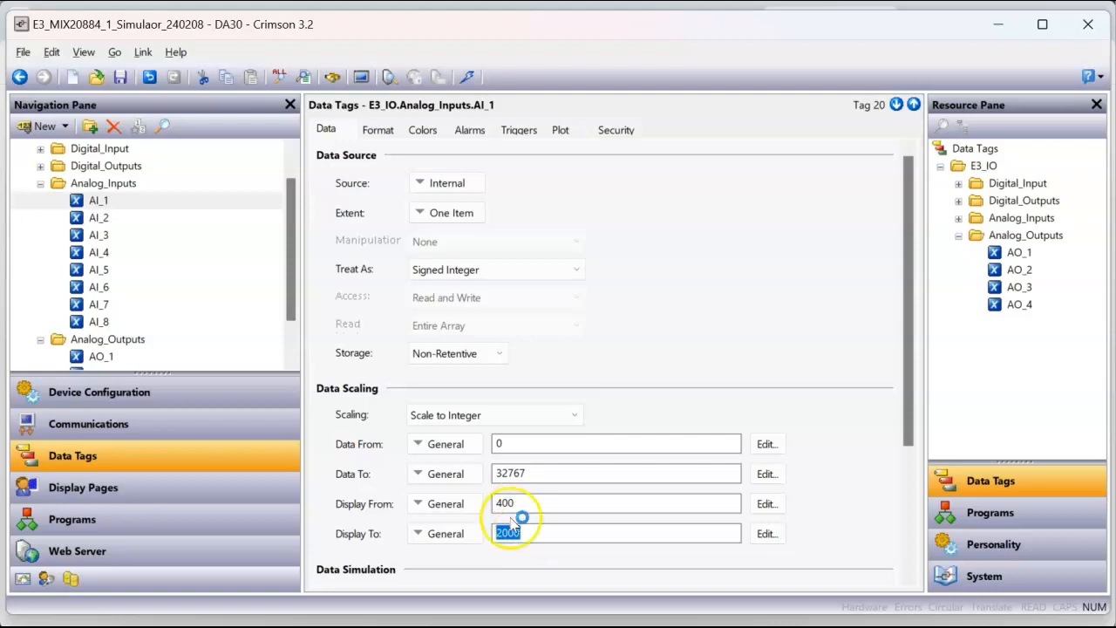
{"action": "left_click", "coordinate": [196, 486]}
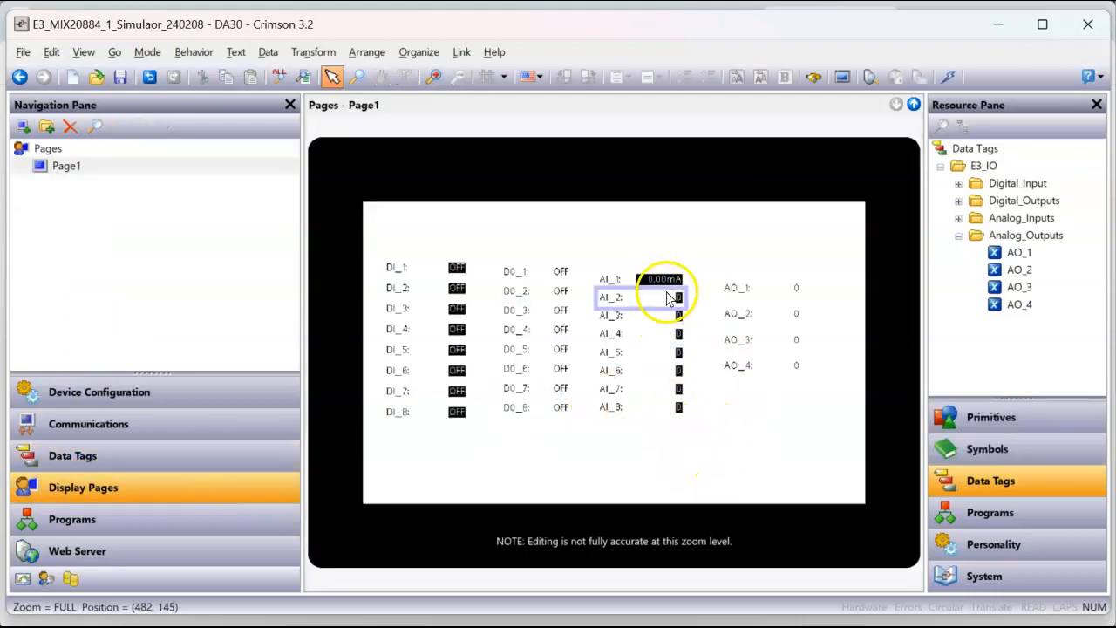
{"action": "left_click", "coordinate": [951, 79]}
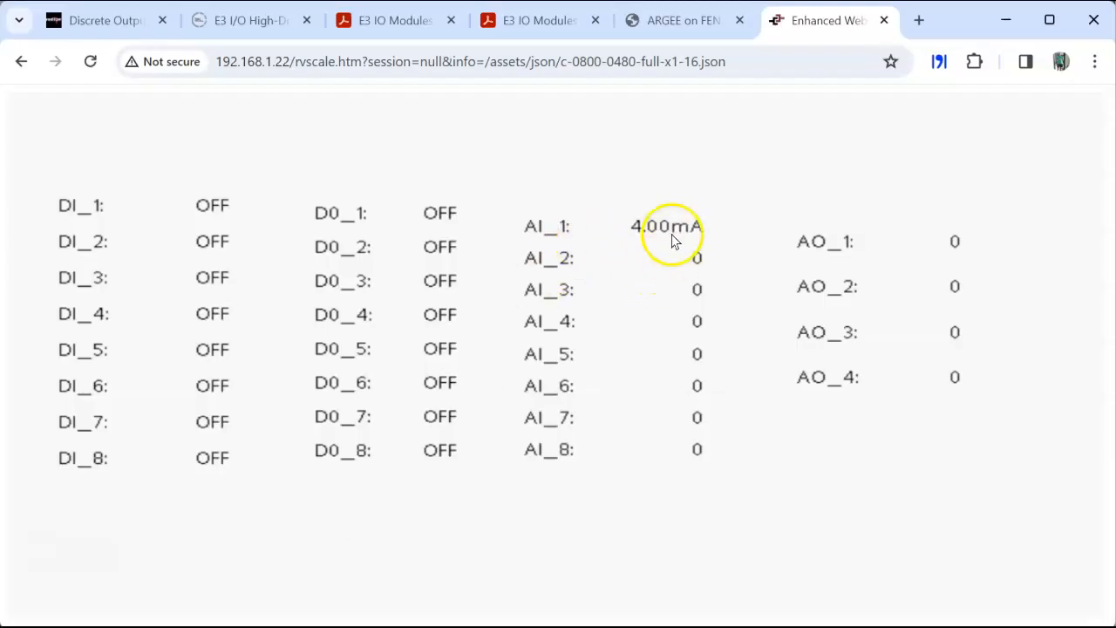
Step: Set AI_1 to 12 in the Remote View in Chrome and check the value in the Crimson 3.2 Emulator
{"action": "left_click", "coordinate": [656, 229]}
{"action": "left_click", "coordinate": [534, 365]}
{"action": "left_click", "coordinate": [473, 358]}
{"action": "left_click", "coordinate": [526, 356]}
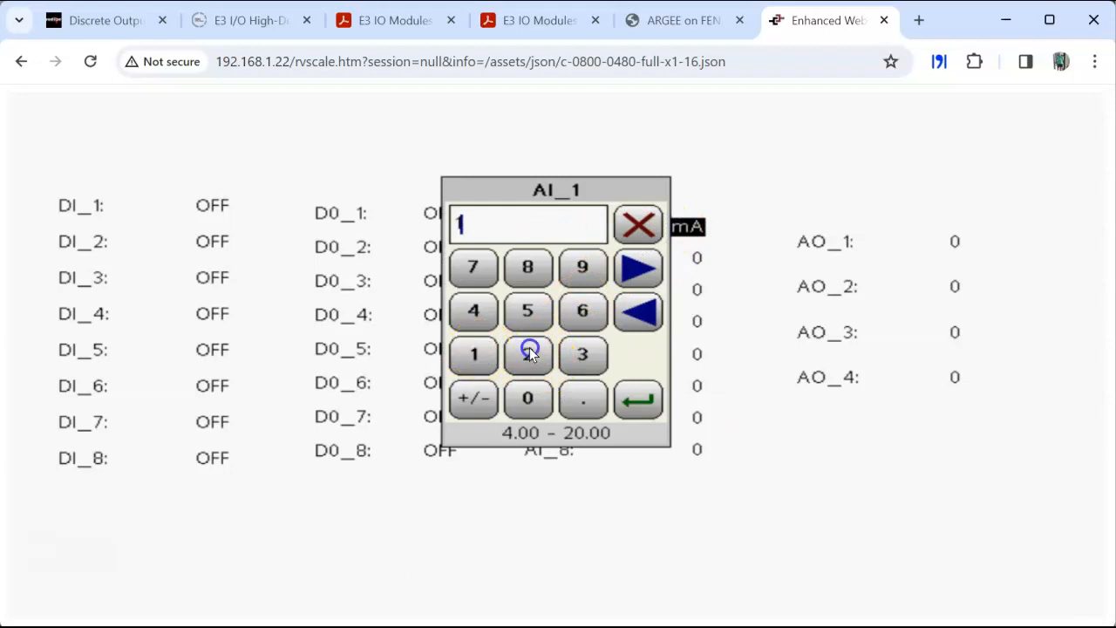
{"action": "left_click", "coordinate": [620, 403]}
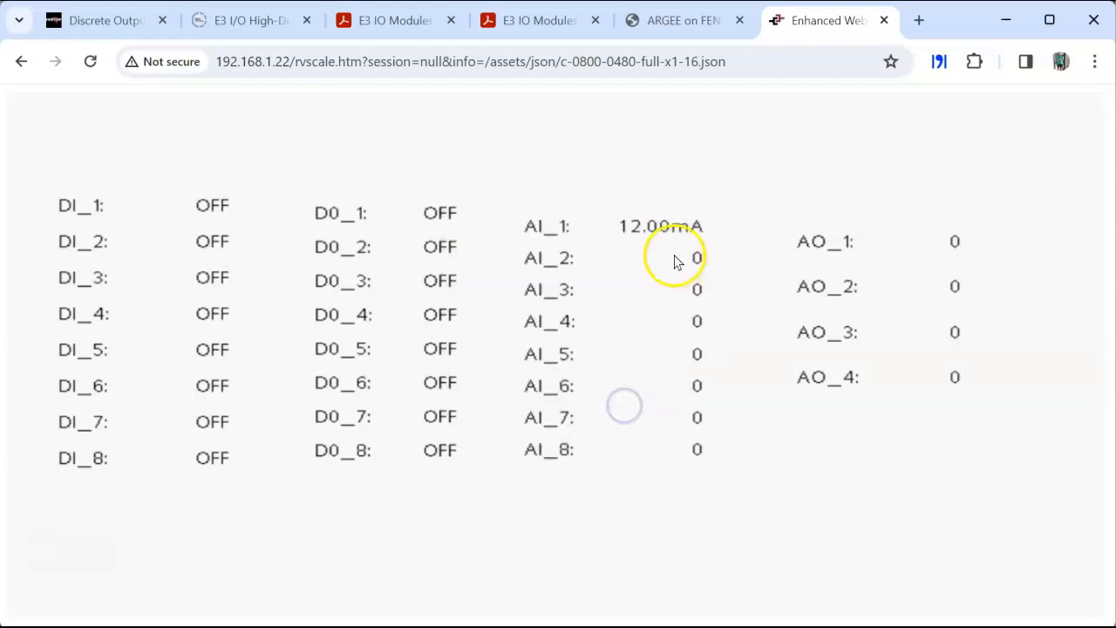
{"action": "key", "text": "alt+Tab"}
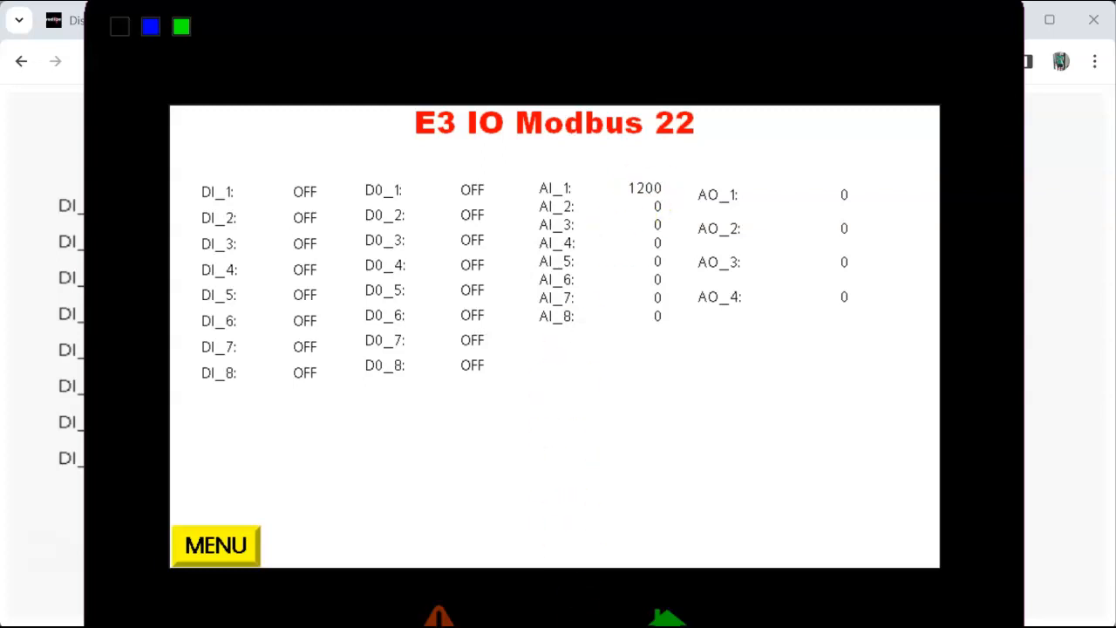
Step: Switch back to the simulator database in Crimson 3.2 and paste a copy of the AI_1 data tag into Analog_Inputs
{"action": "mouse_move", "coordinate": [536, 591]}
{"action": "left_click", "coordinate": [608, 584]}
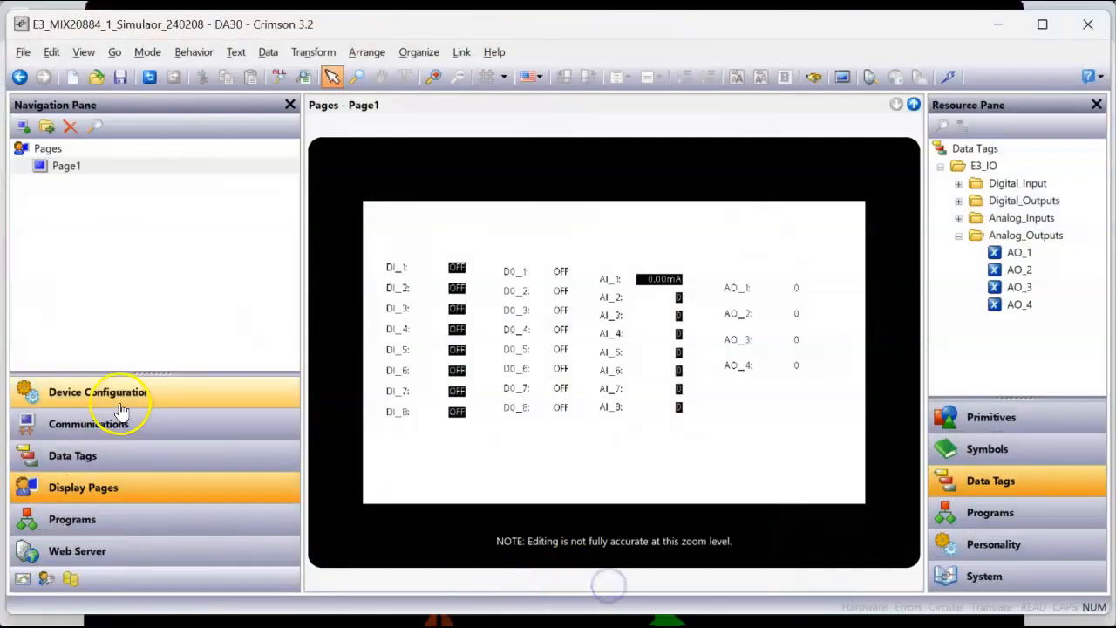
{"action": "left_click", "coordinate": [106, 458]}
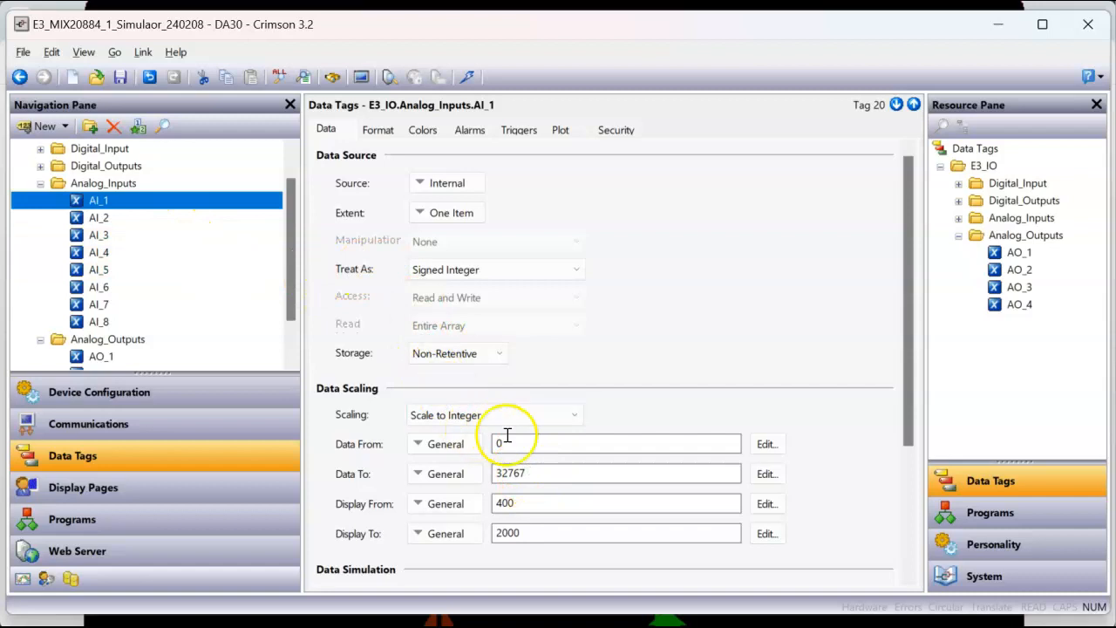
{"action": "left_click", "coordinate": [120, 203]}
{"action": "left_click", "coordinate": [129, 220]}
{"action": "left_click", "coordinate": [124, 206]}
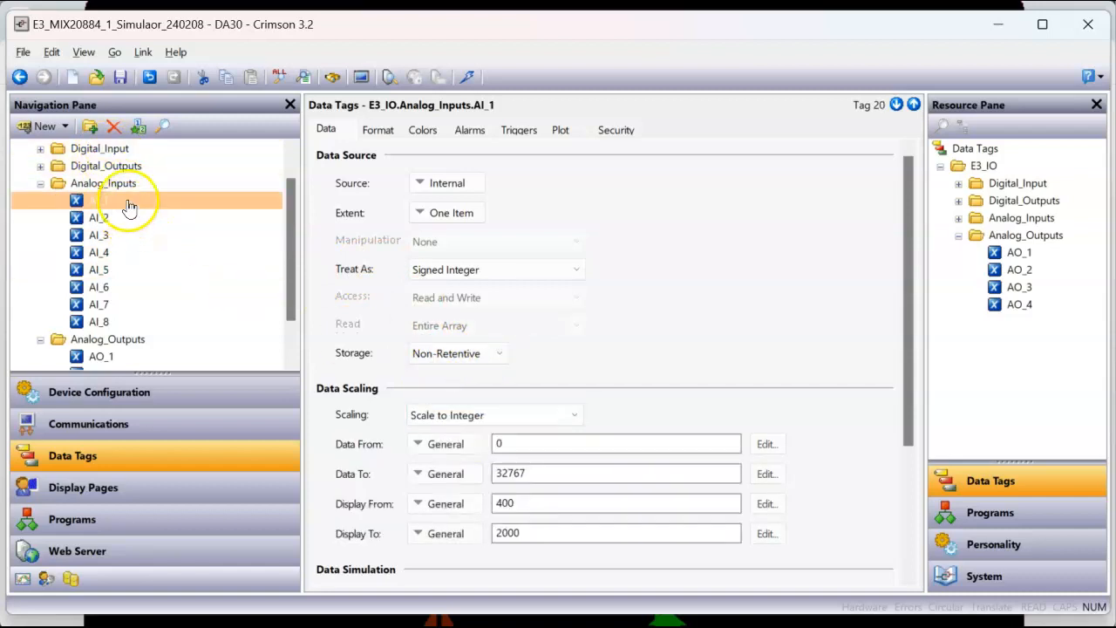
{"action": "right_click", "coordinate": [129, 201]}
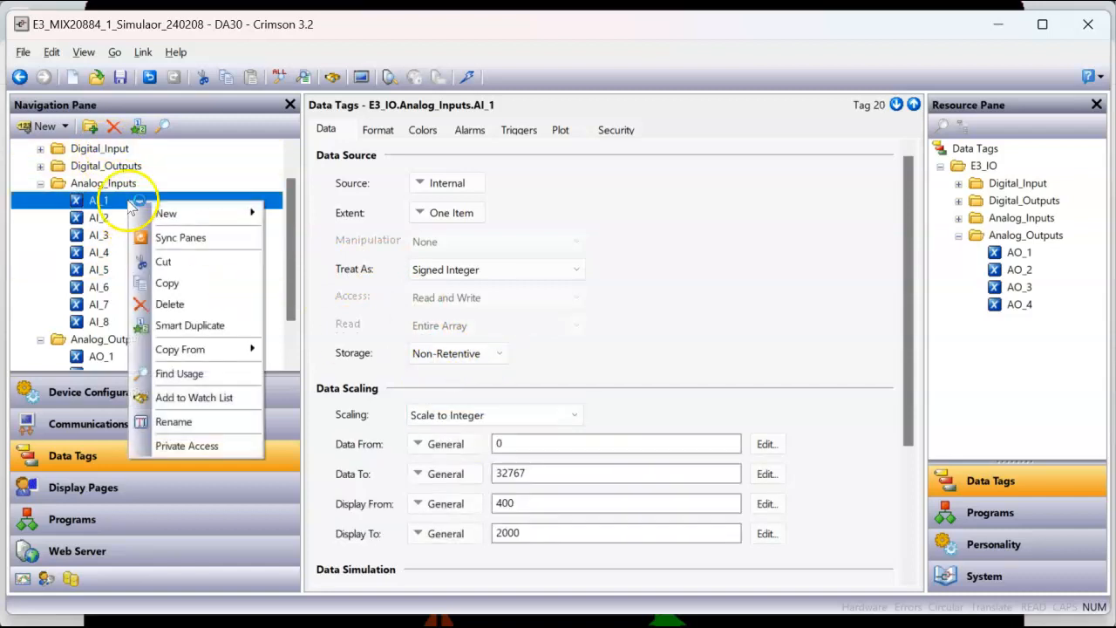
{"action": "left_click", "coordinate": [170, 284]}
{"action": "right_click", "coordinate": [144, 212]}
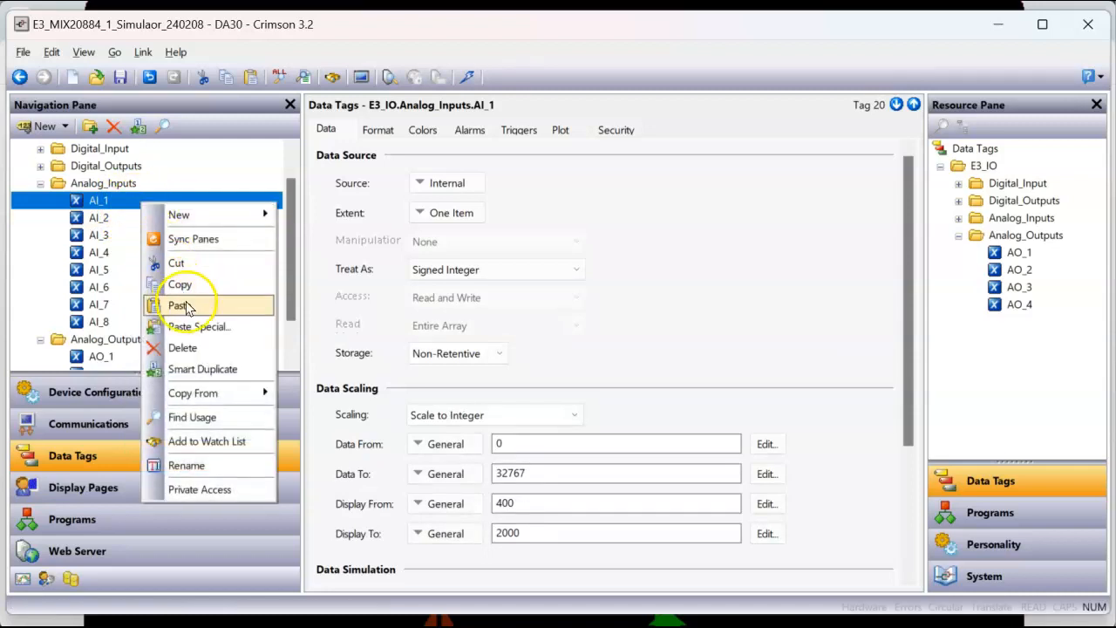
{"action": "left_click", "coordinate": [182, 303]}
Step: Rename the copied tag in the Analog_Inputs folder as AI_1_mA
{"action": "left_click", "coordinate": [106, 234]}
{"action": "left_click", "coordinate": [109, 218]}
{"action": "left_click", "coordinate": [131, 225]}
{"action": "left_click", "coordinate": [131, 226]}
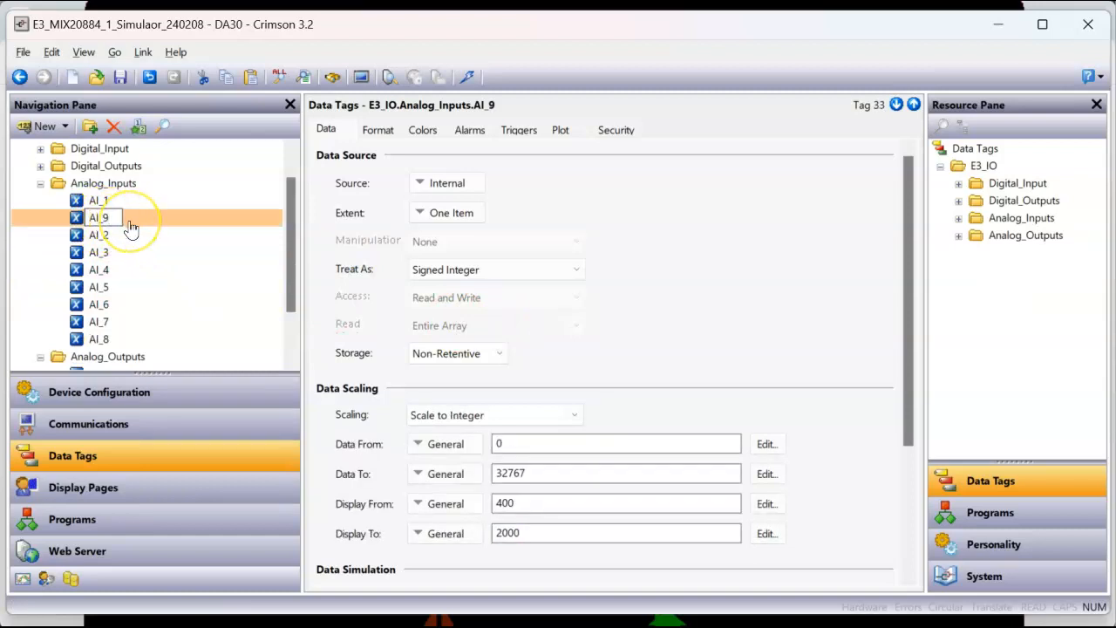
{"action": "type", "text": "AI_1M"}
{"action": "key", "text": "BackSpace"}
{"action": "type", "text": "m"}
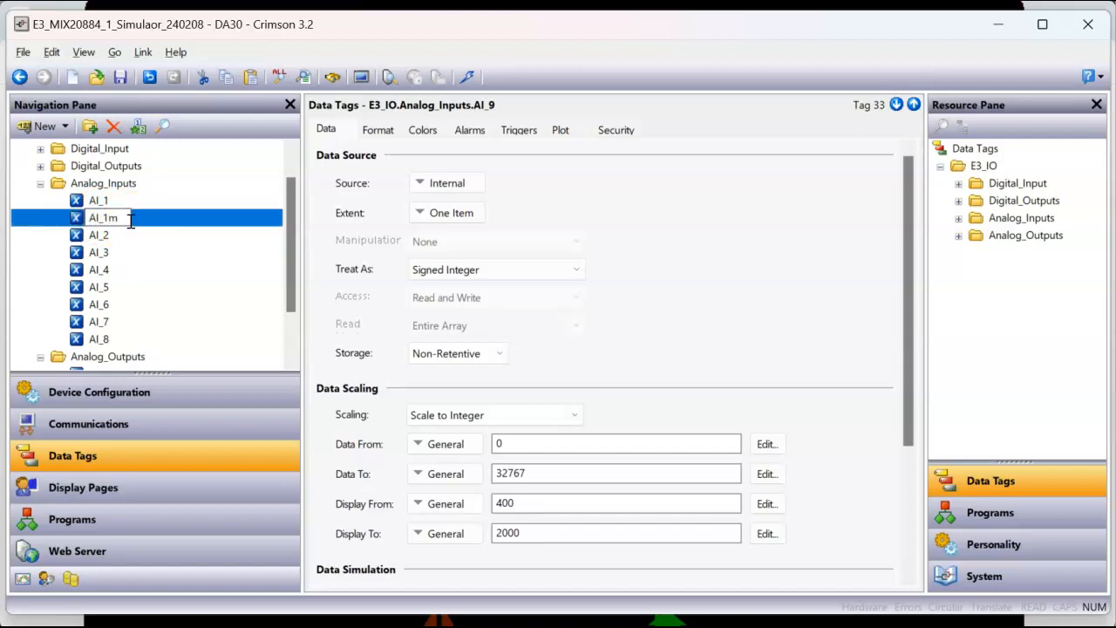
{"action": "key", "text": "BackSpace"}
{"action": "type", "text": "_"}
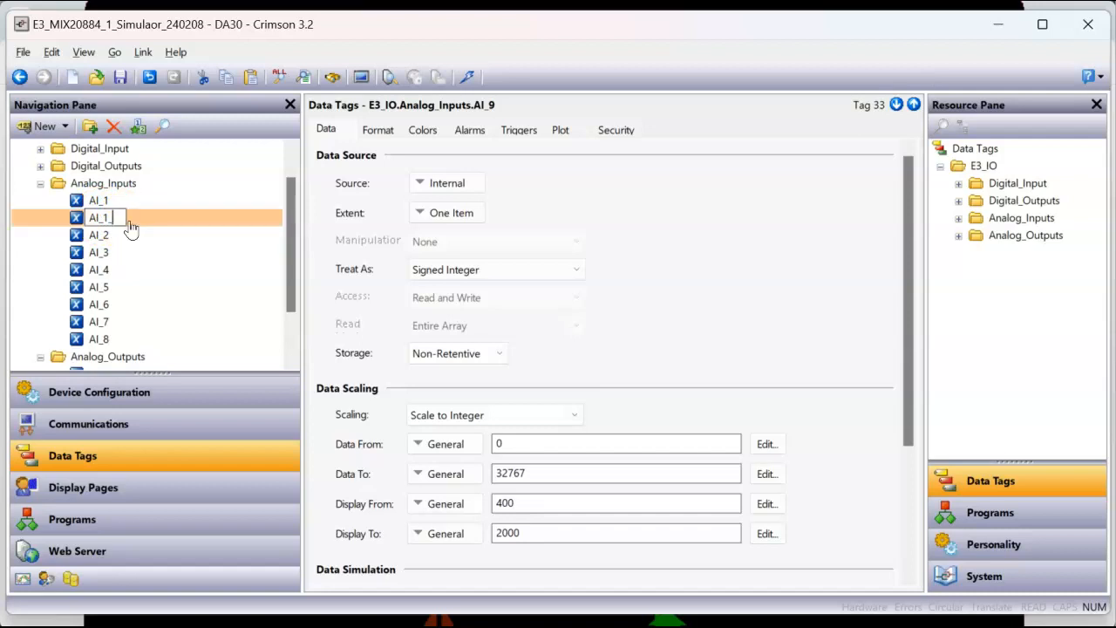
{"action": "type", "text": "mA"}
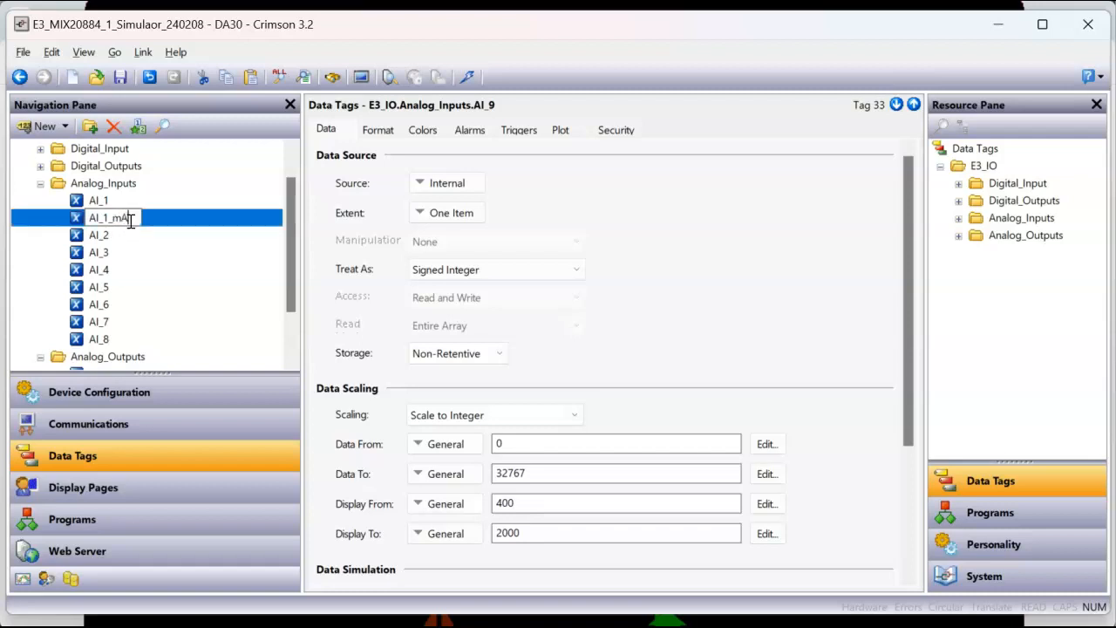
{"action": "key", "text": "Return"}
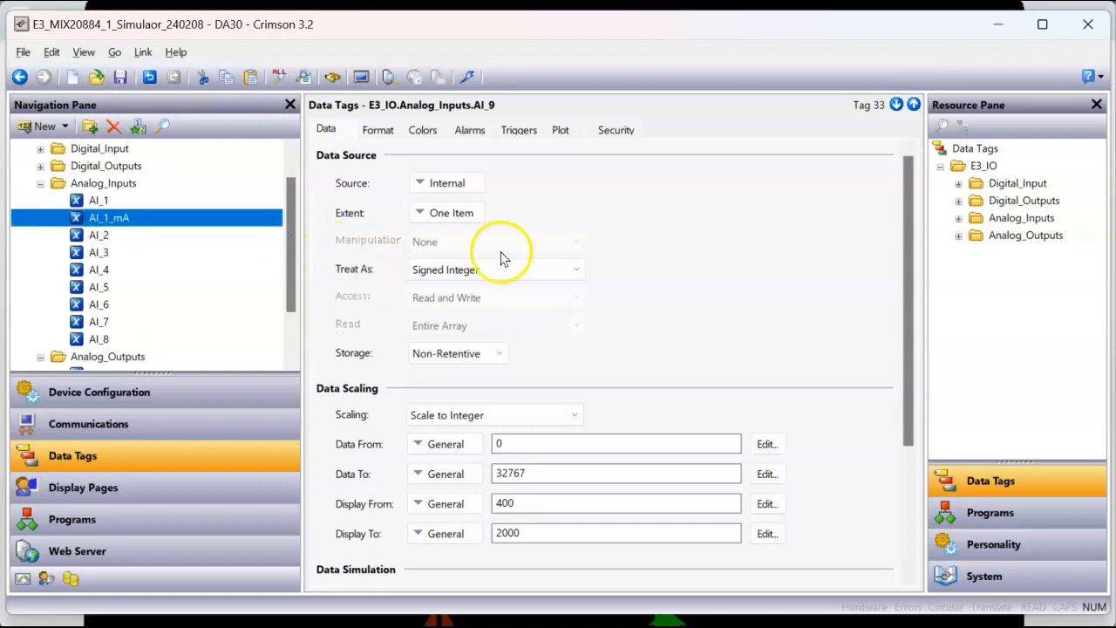
Step: Set the scaling of the original AI_1 tag to Do Not Scale
{"action": "left_click", "coordinate": [129, 200]}
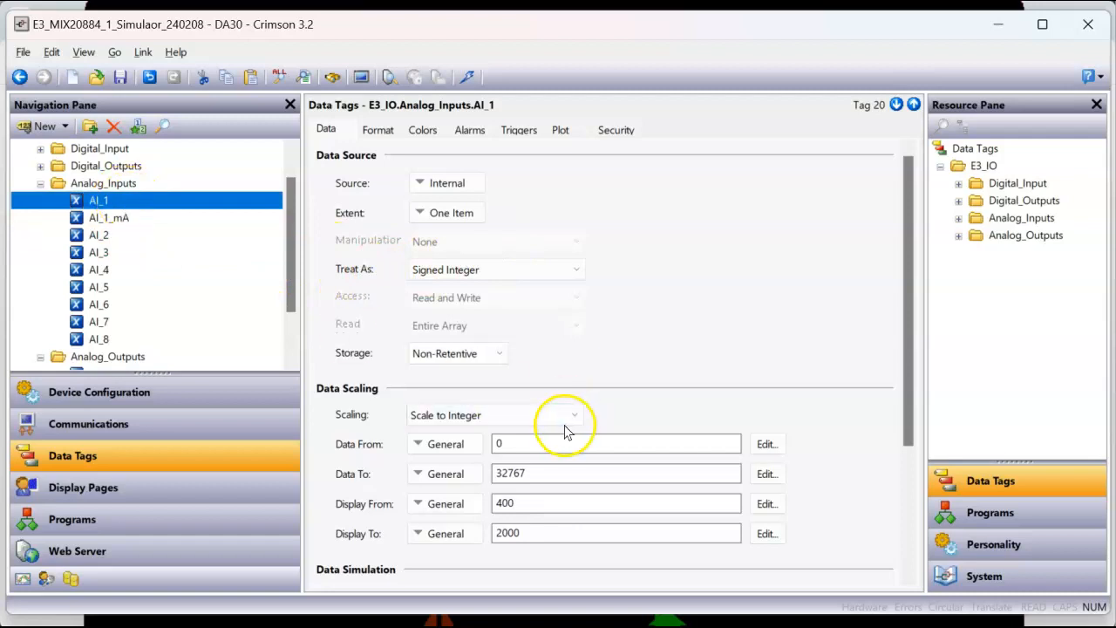
{"action": "left_click", "coordinate": [528, 421]}
{"action": "left_click", "coordinate": [501, 429]}
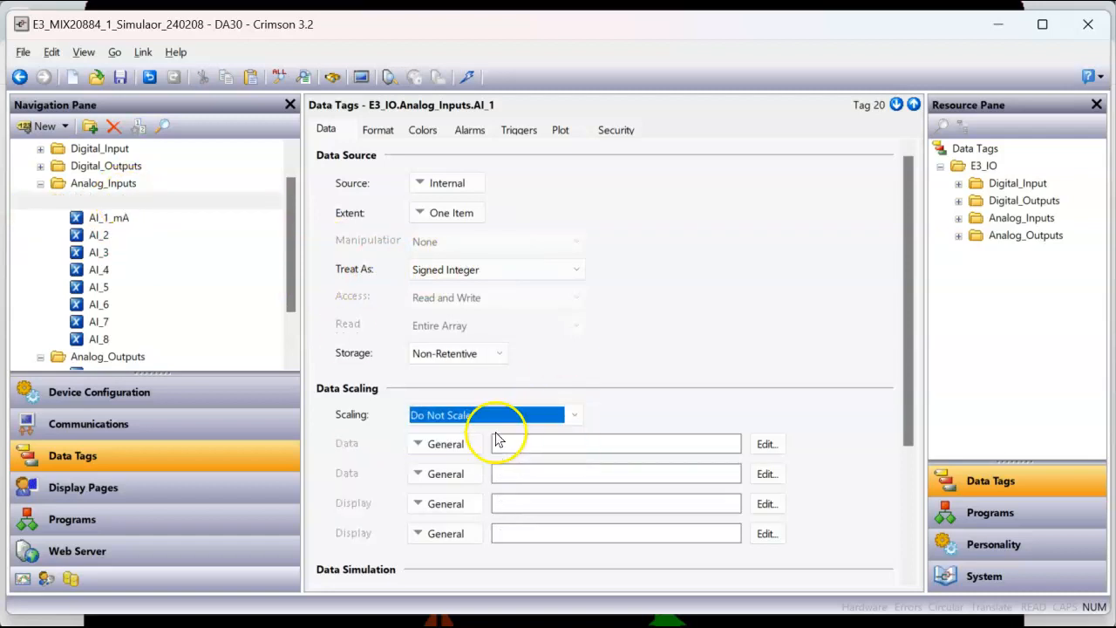
Step: Use the AI_1 tag as the data source of AI_1_mA and download the database to the device
{"action": "left_click", "coordinate": [139, 220]}
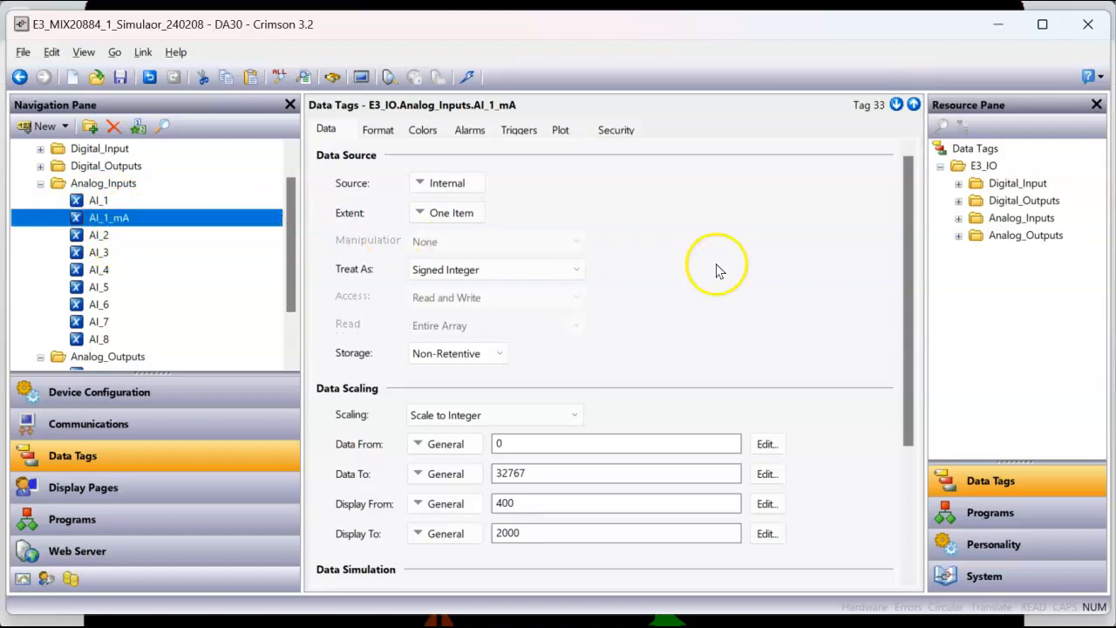
{"action": "left_click", "coordinate": [959, 219]}
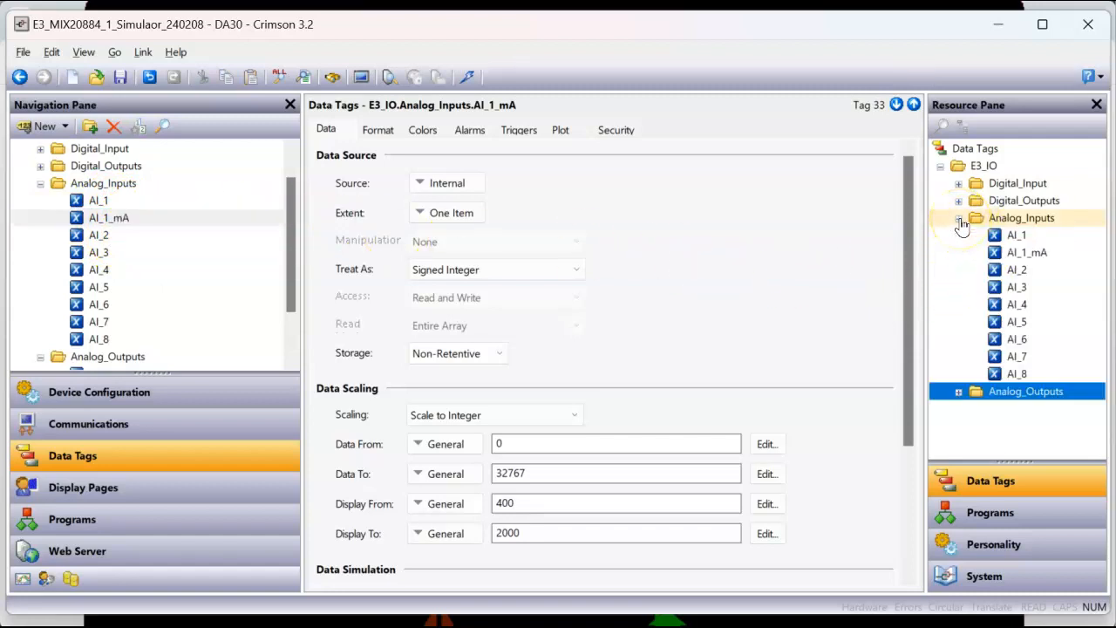
{"action": "left_click", "coordinate": [1020, 238]}
{"action": "left_click_drag", "start_coordinate": [1020, 240], "coordinate": [474, 192]}
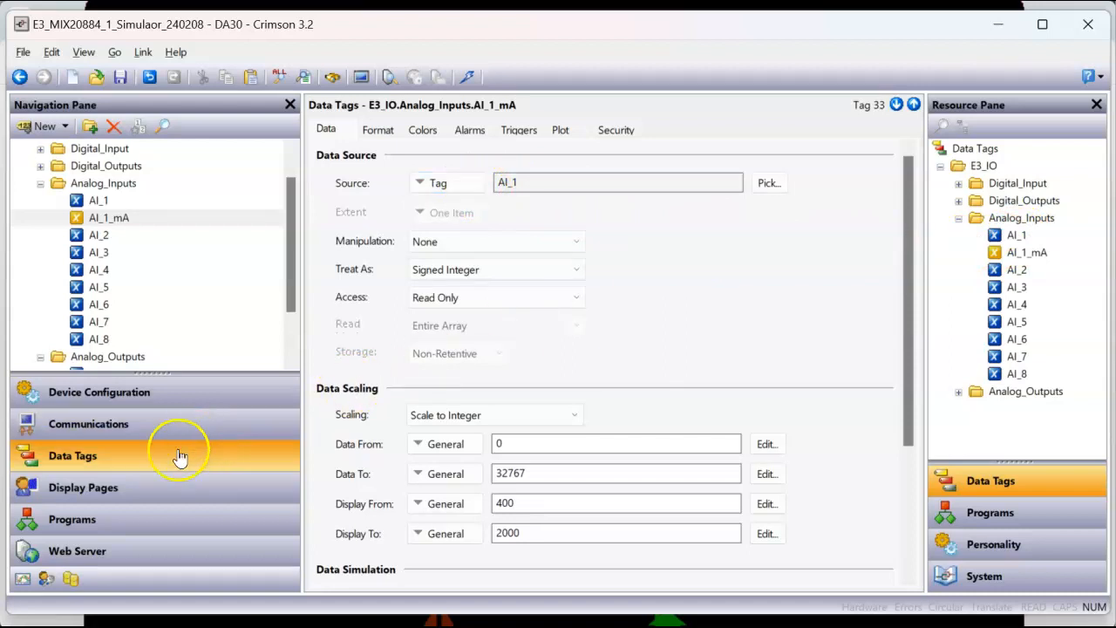
{"action": "left_click", "coordinate": [468, 78]}
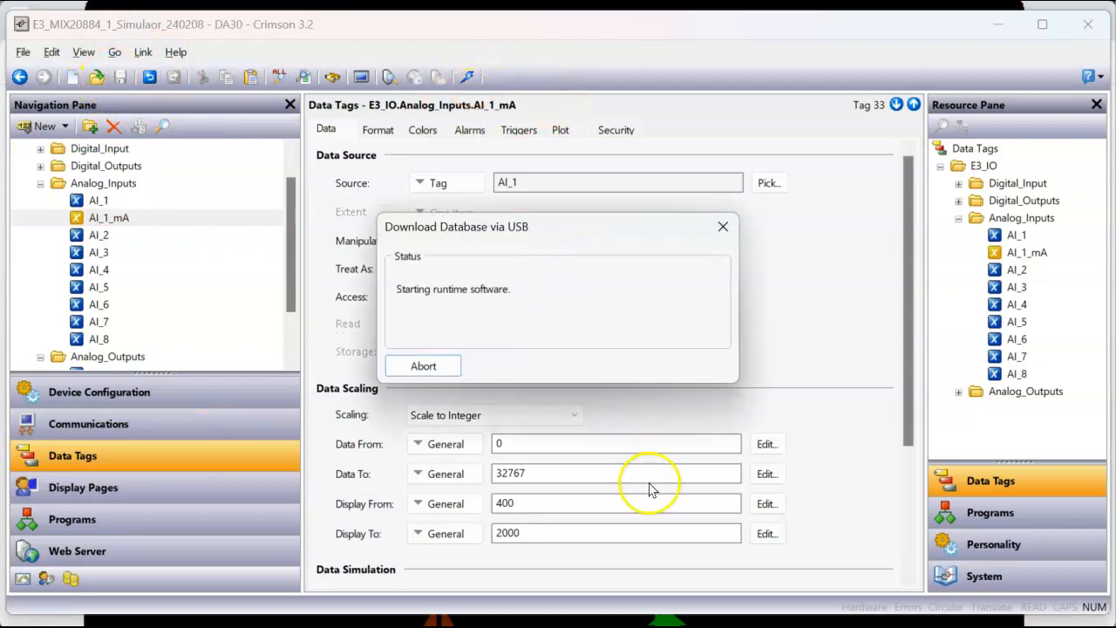
Step: Switch to the Remote View in Chrome and set AI_1 to 20
{"action": "mouse_move", "coordinate": [379, 621]}
{"action": "left_click", "coordinate": [403, 576]}
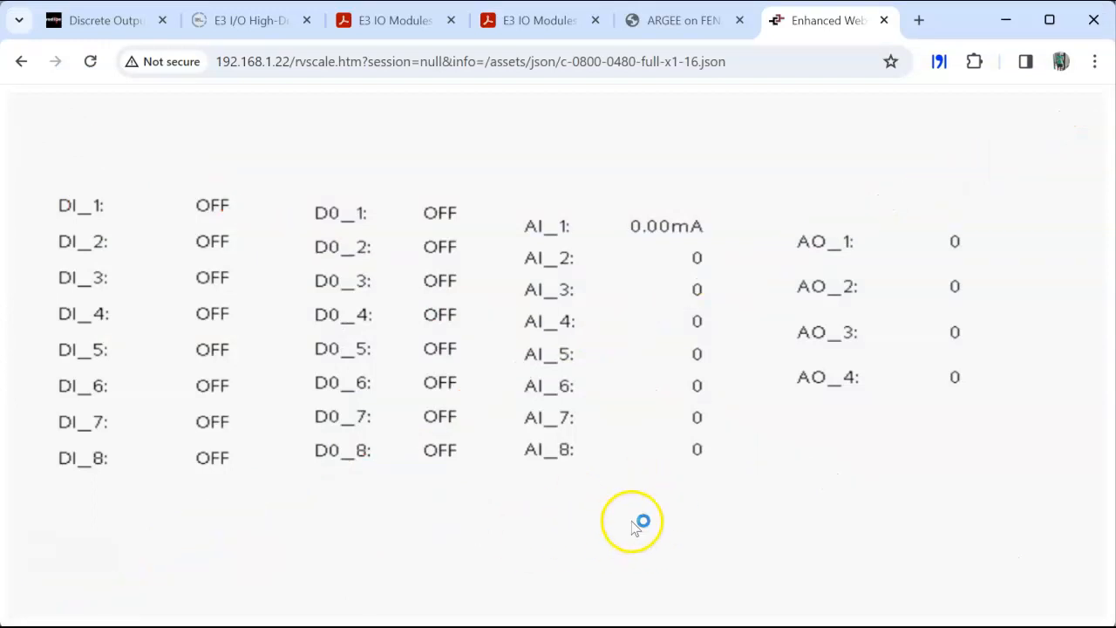
{"action": "left_click", "coordinate": [662, 234]}
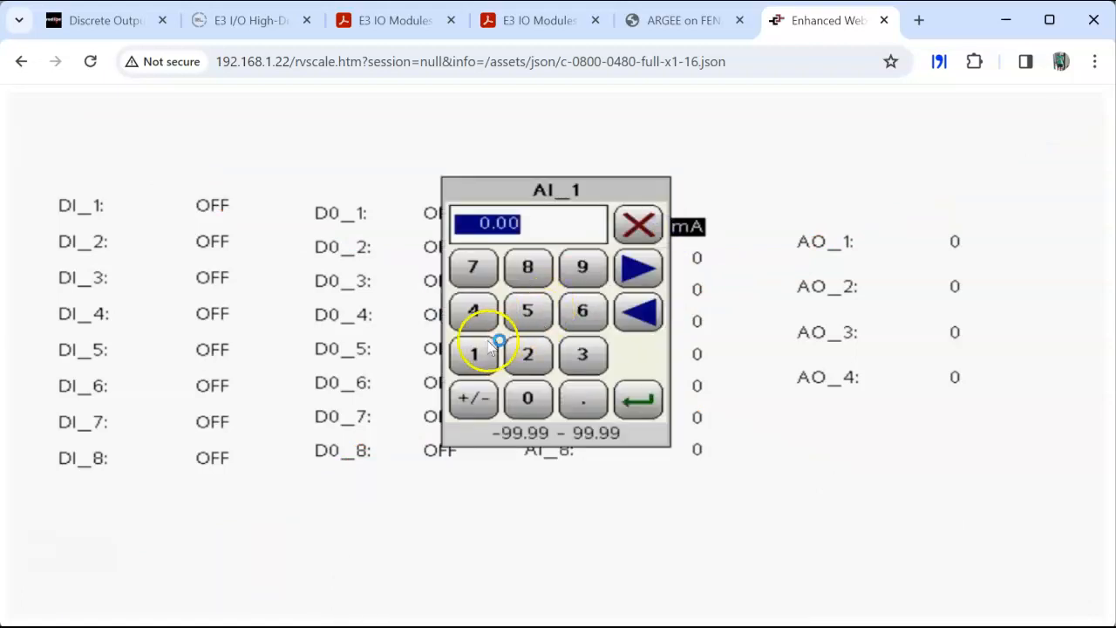
{"action": "left_click", "coordinate": [528, 353]}
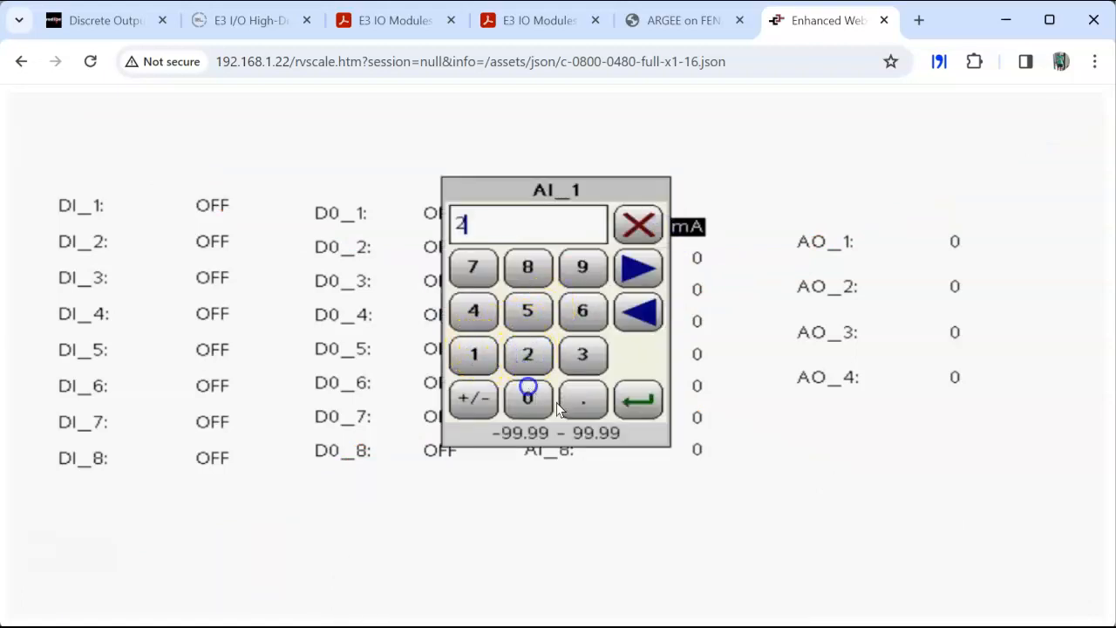
{"action": "left_click", "coordinate": [527, 386]}
{"action": "left_click", "coordinate": [644, 404]}
{"action": "mouse_move", "coordinate": [652, 627]}
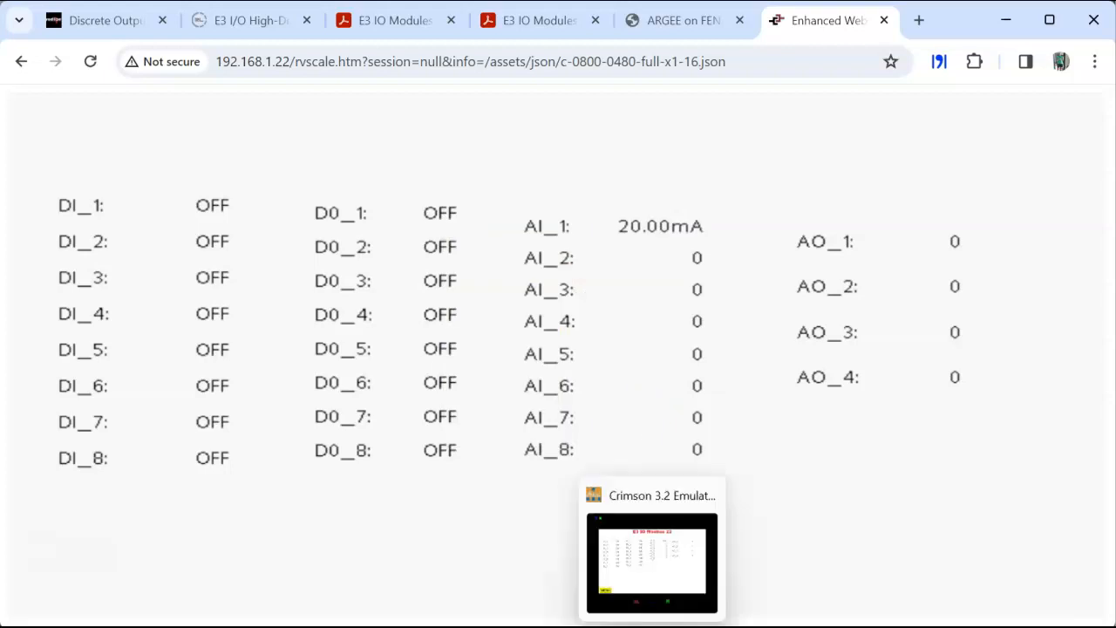
Step: Switch to the simulator database in Crimson 3.2 and check the properties of the AI_1 data box on Page1
{"action": "mouse_move", "coordinate": [564, 627]}
{"action": "left_click", "coordinate": [620, 586]}
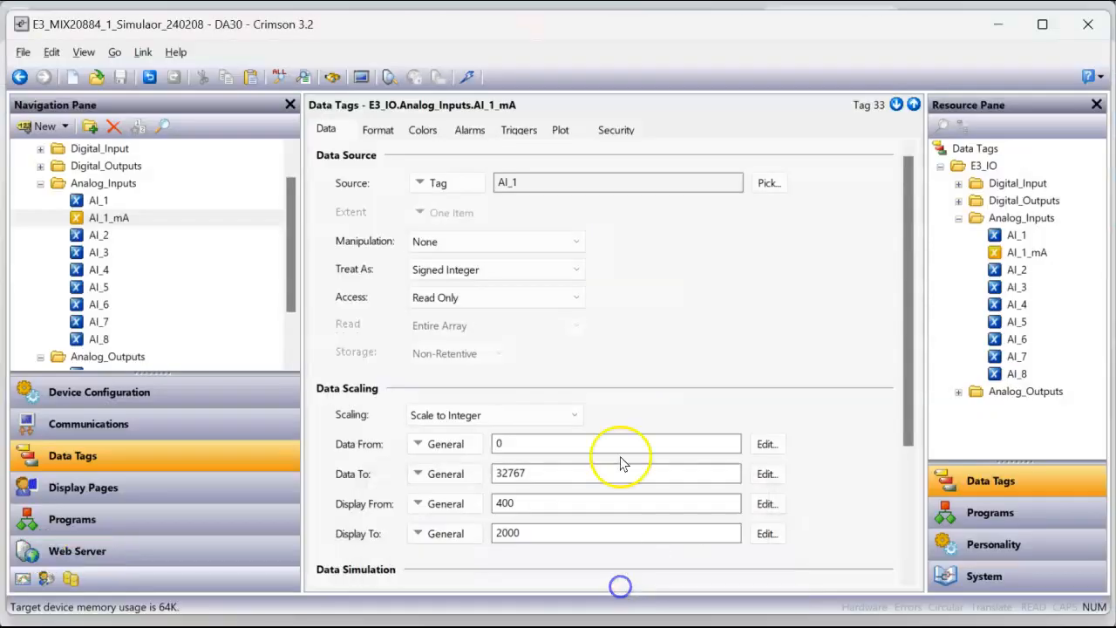
{"action": "left_click", "coordinate": [120, 486]}
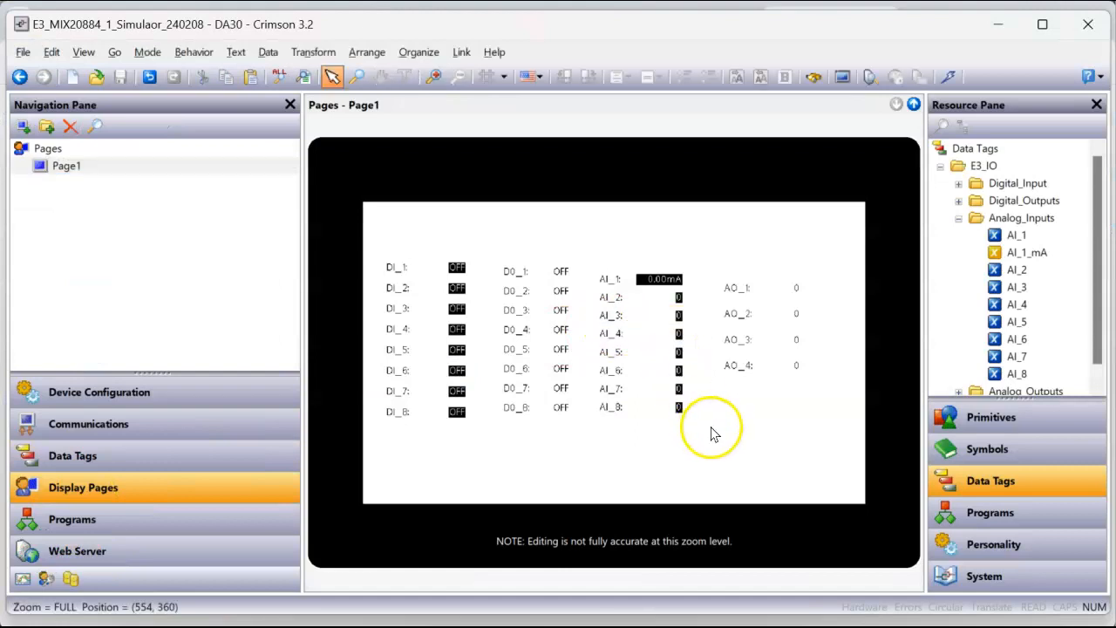
{"action": "left_click", "coordinate": [639, 281]}
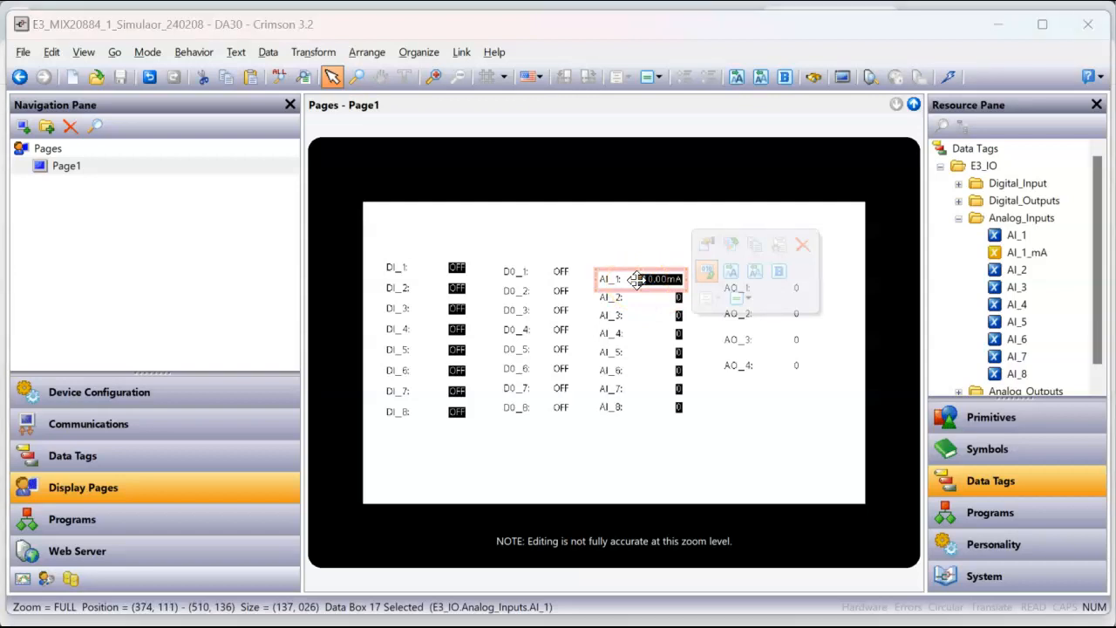
{"action": "double_click", "coordinate": [639, 279]}
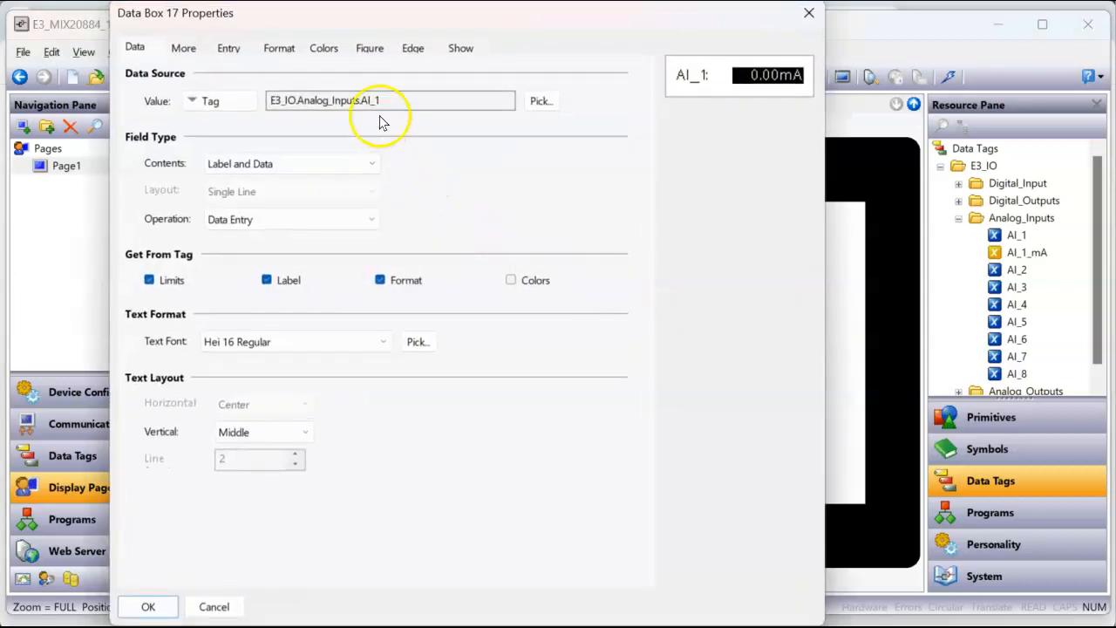
{"action": "left_click", "coordinate": [147, 606]}
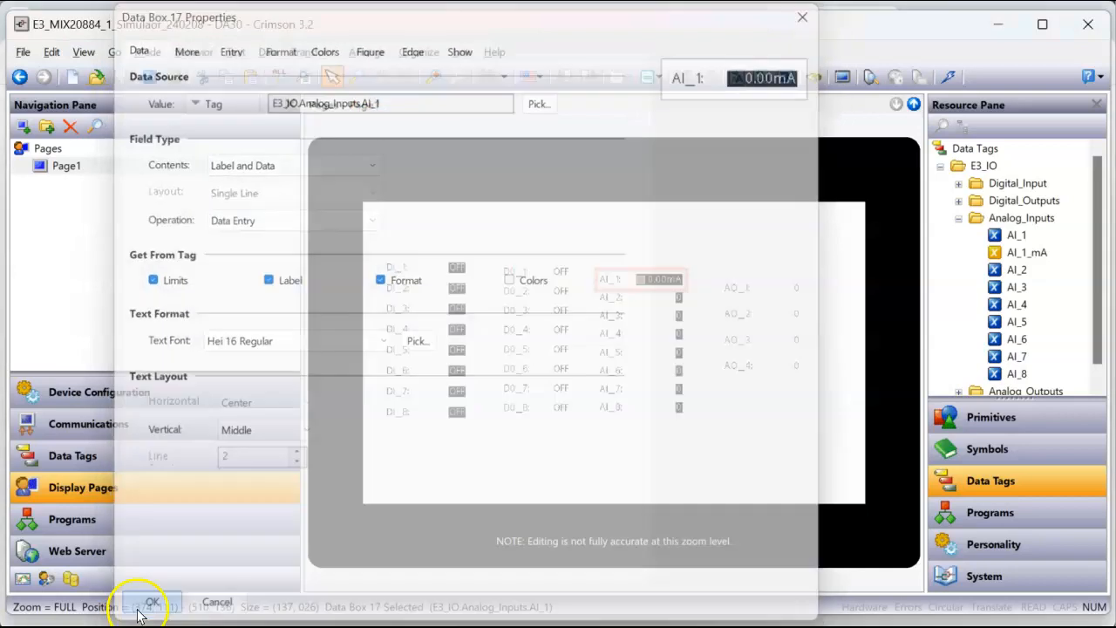
Step: Set the format type of the AI_1 tag in Analog_Inputs to General
{"action": "left_click", "coordinate": [125, 456]}
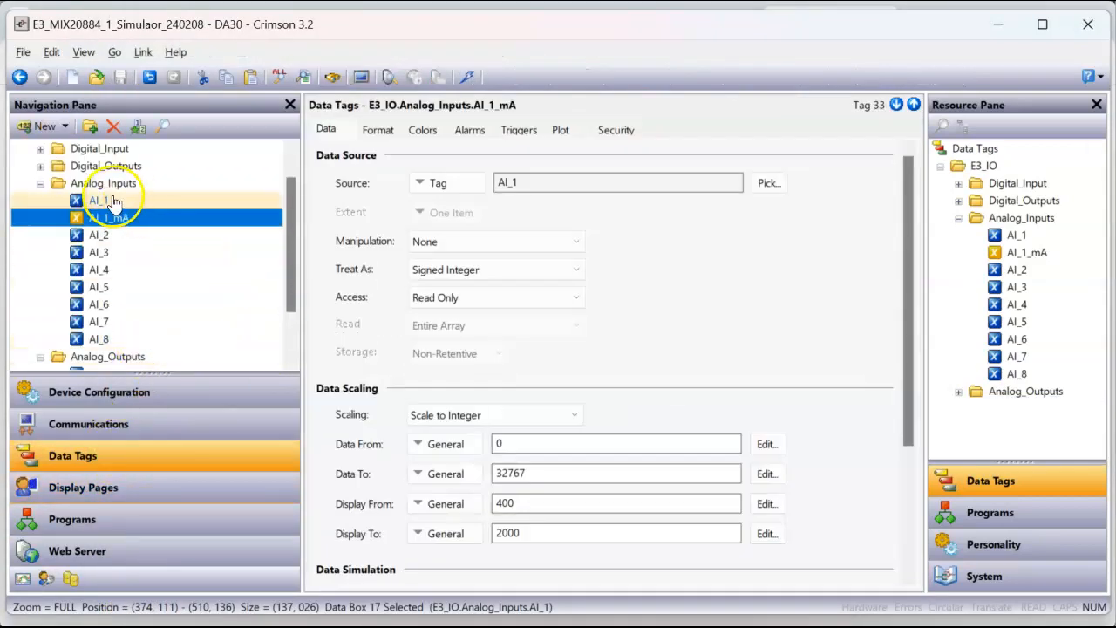
{"action": "left_click", "coordinate": [109, 202]}
{"action": "left_click", "coordinate": [385, 129]}
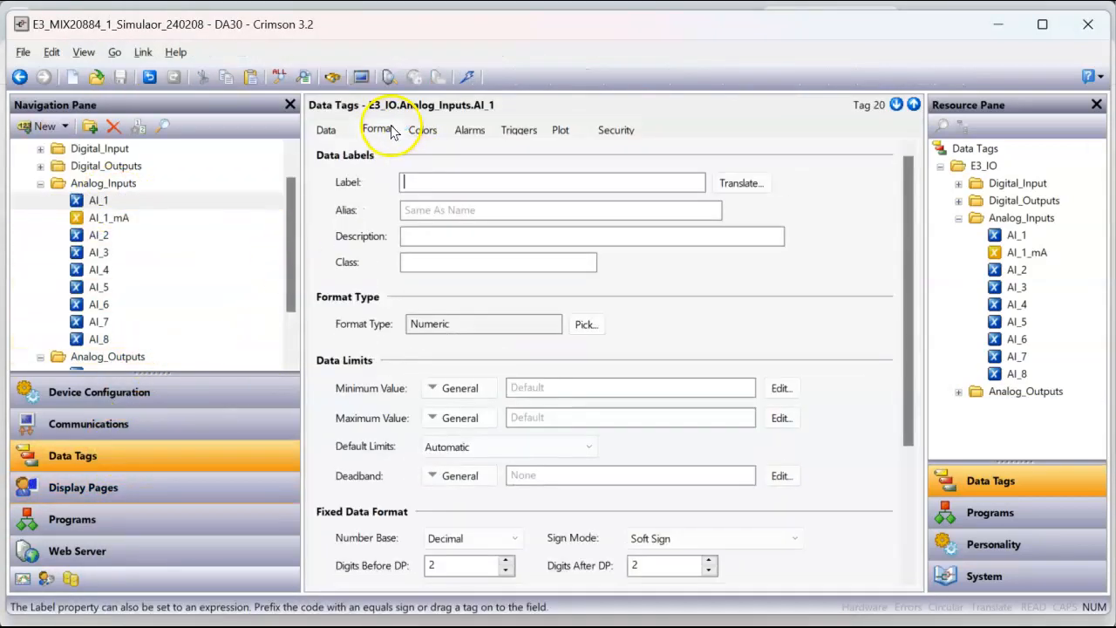
{"action": "left_click", "coordinate": [584, 325]}
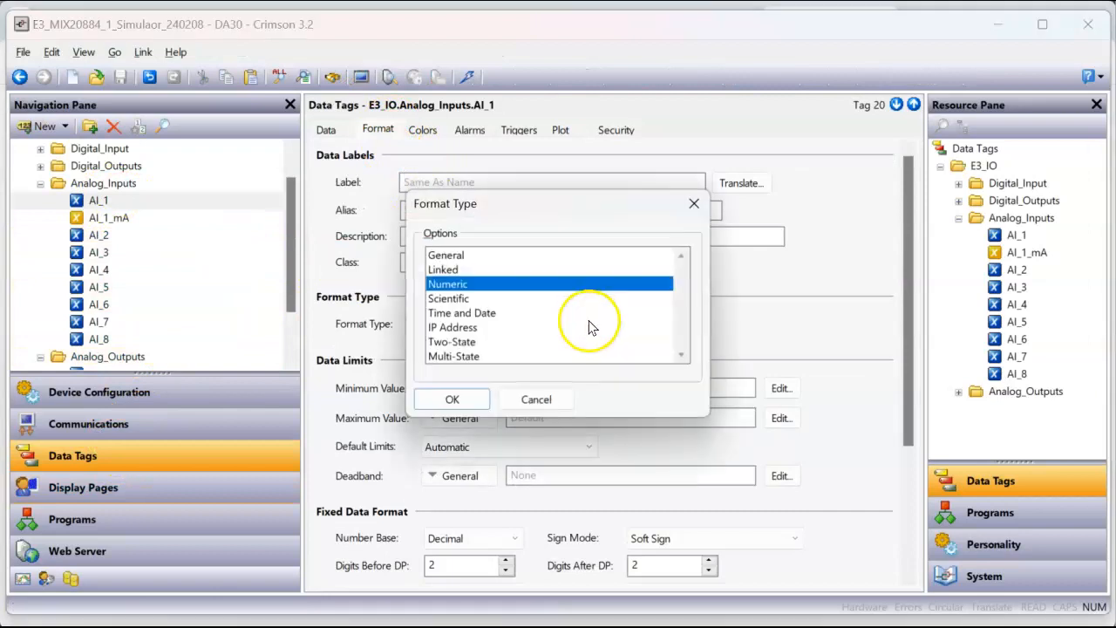
{"action": "left_click", "coordinate": [460, 256]}
{"action": "left_click", "coordinate": [453, 400]}
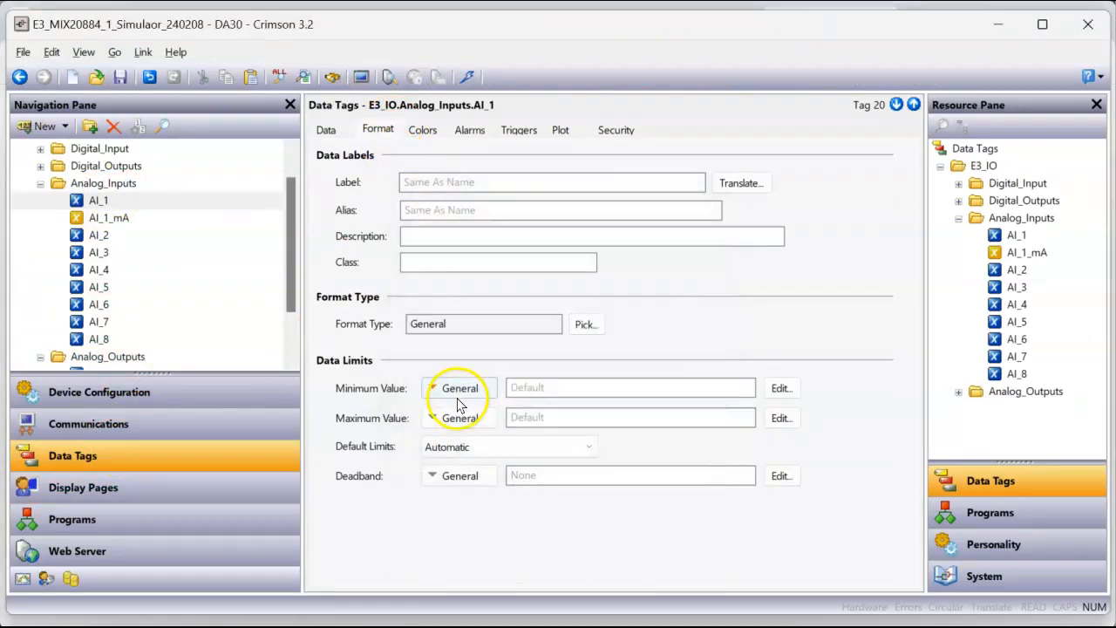
Step: Add a data box for the AI_1_mA tag to Page1, below the AI_8 row
{"action": "left_click", "coordinate": [188, 486]}
{"action": "left_click", "coordinate": [727, 454]}
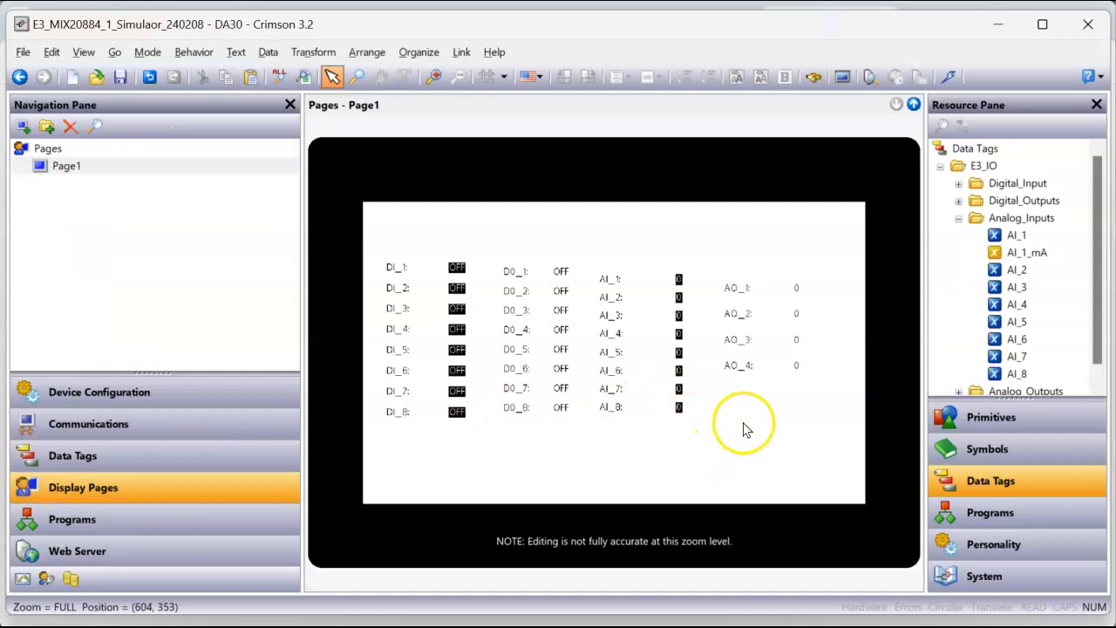
{"action": "left_click_drag", "start_coordinate": [815, 381], "coordinate": [646, 447]}
{"action": "left_click", "coordinate": [684, 462]}
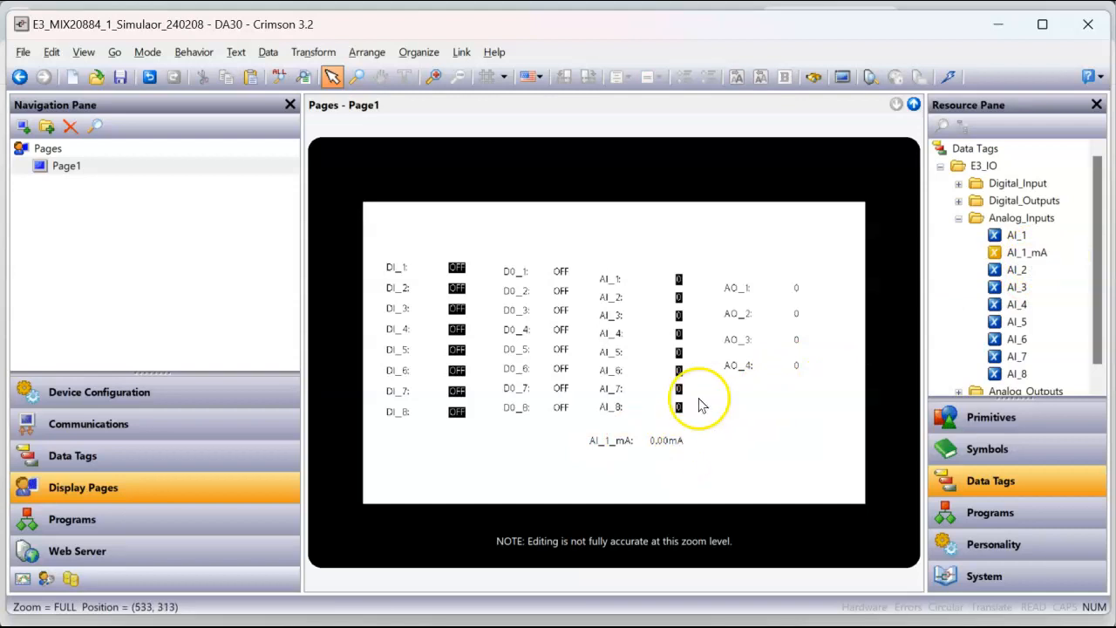
Step: Copy the AO_1 tag within the Analog_Outputs folder and rename the copy AO_1_mA
{"action": "left_click", "coordinate": [123, 463]}
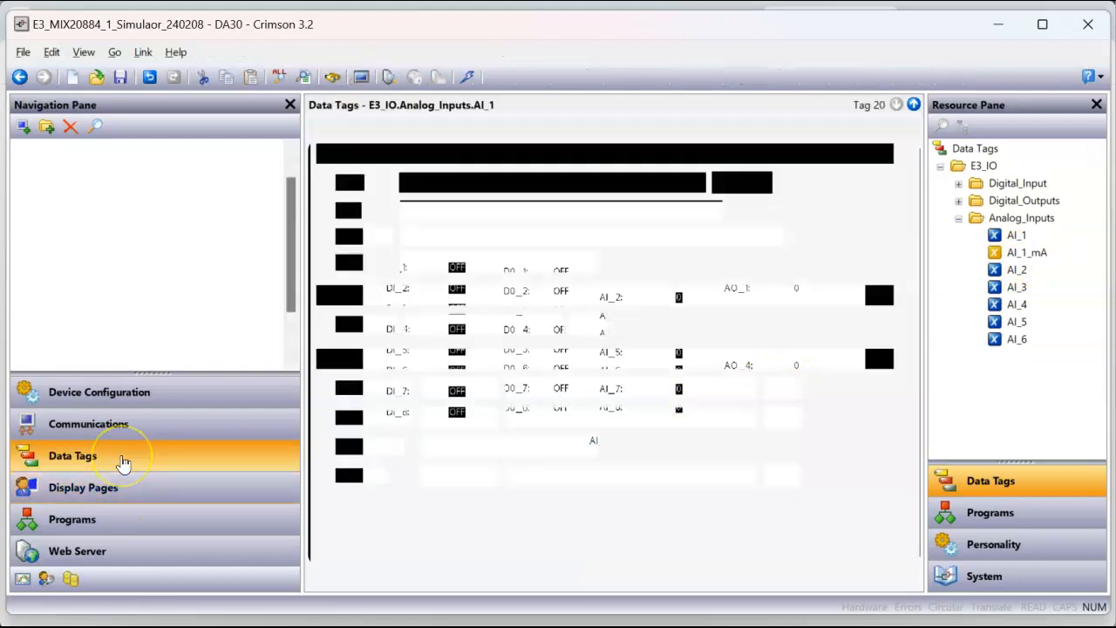
{"action": "left_click", "coordinate": [122, 311]}
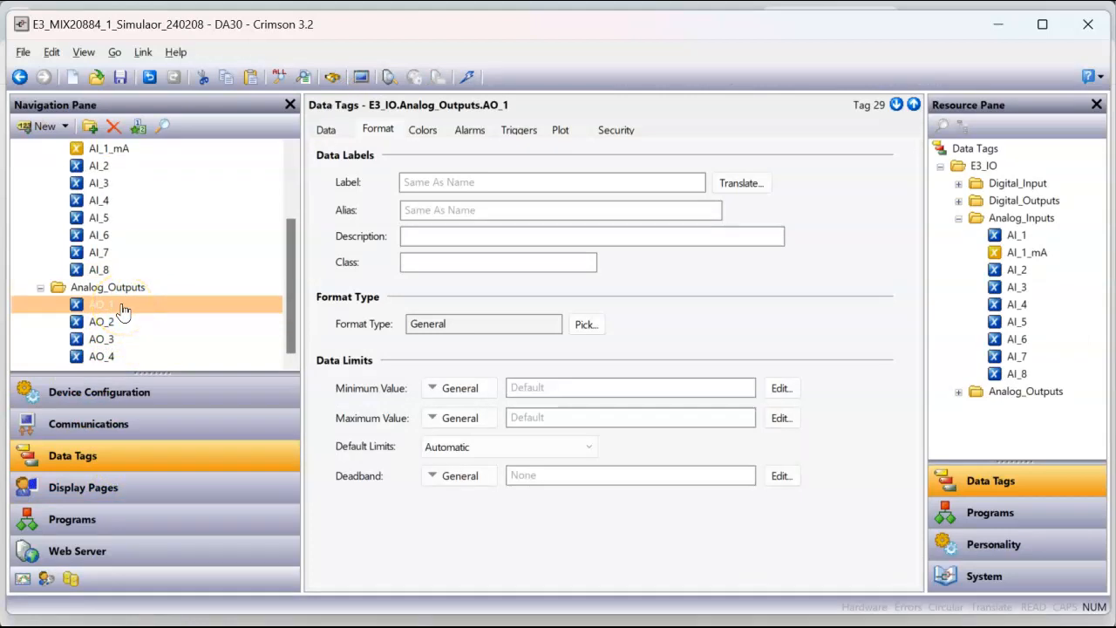
{"action": "right_click", "coordinate": [123, 311]}
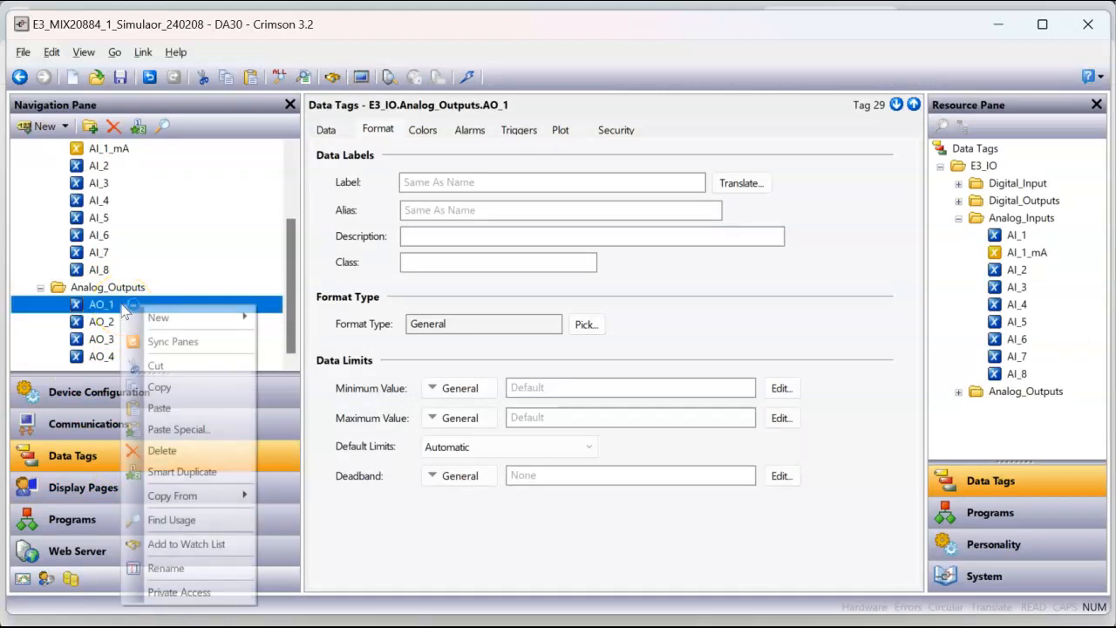
{"action": "left_click", "coordinate": [155, 391]}
{"action": "right_click", "coordinate": [143, 307]}
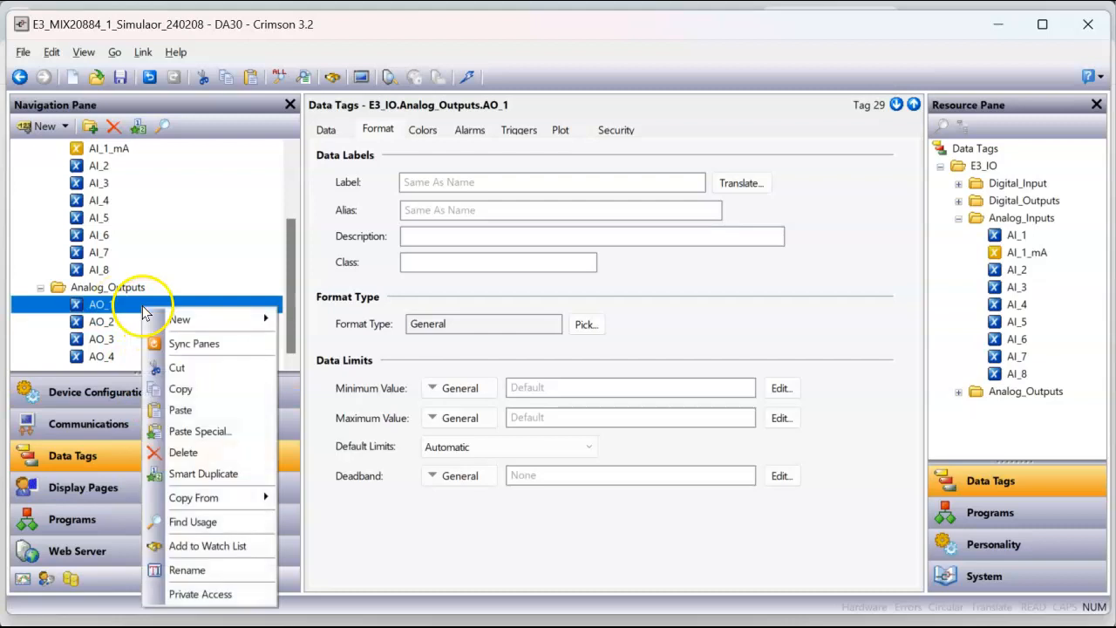
{"action": "left_click", "coordinate": [180, 410]}
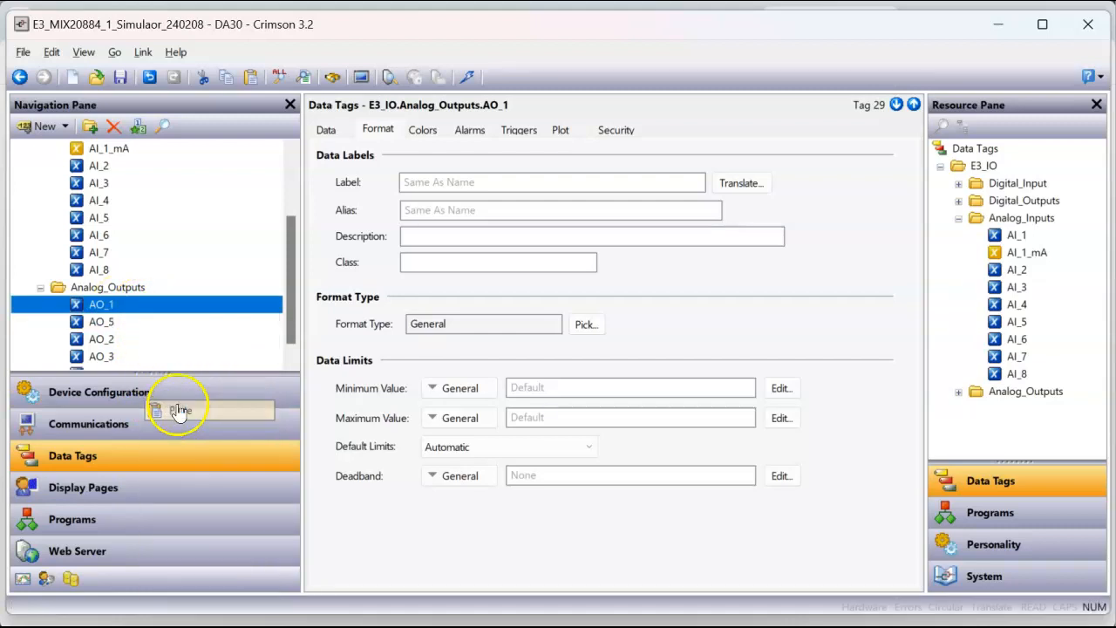
{"action": "left_click", "coordinate": [110, 321]}
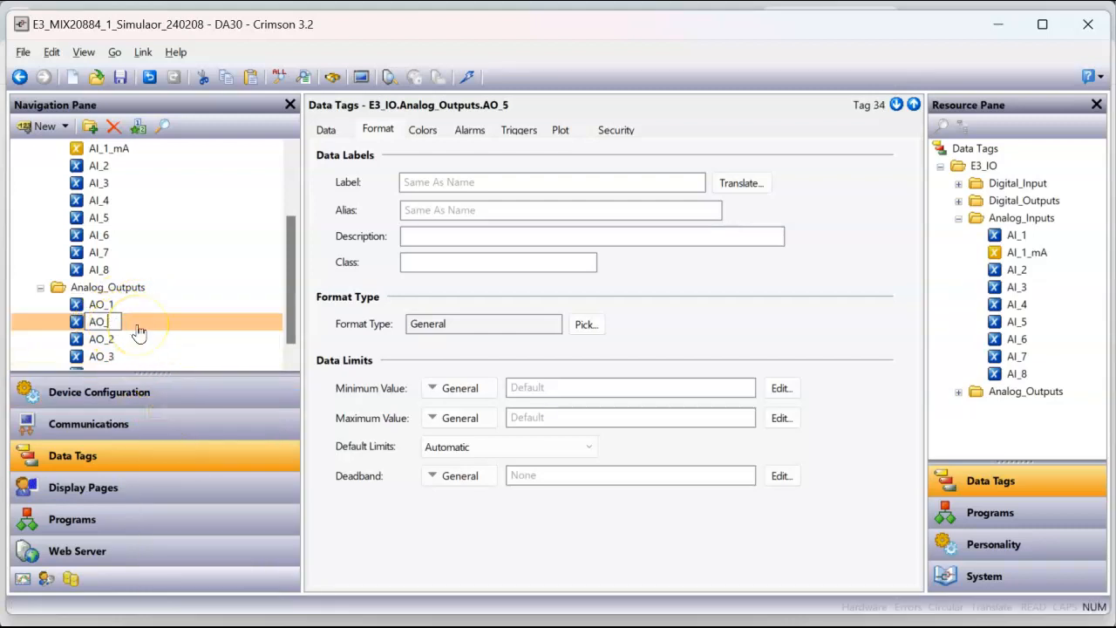
{"action": "type", "text": "AO_1_m"}
{"action": "key", "text": "Return"}
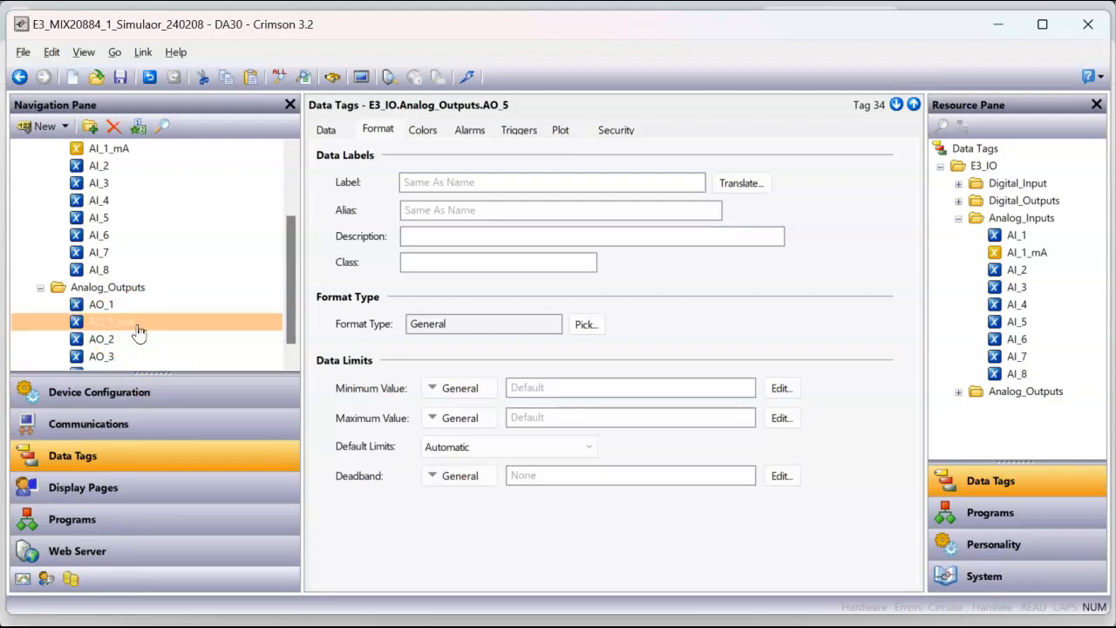
Step: Set AO_1_mA to Scale to Integer, mapping data 0 to 32767 onto display values 400 to 2000
{"action": "left_click", "coordinate": [325, 131]}
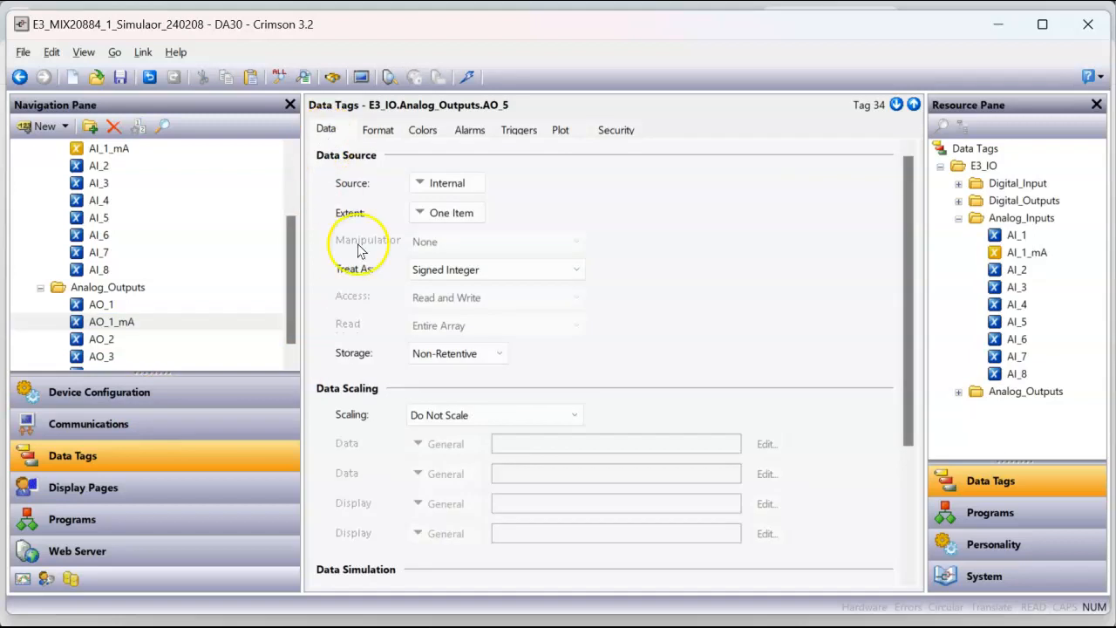
{"action": "left_click", "coordinate": [521, 417]}
{"action": "left_click", "coordinate": [523, 448]}
{"action": "left_click", "coordinate": [529, 449]}
{"action": "left_click", "coordinate": [535, 471]}
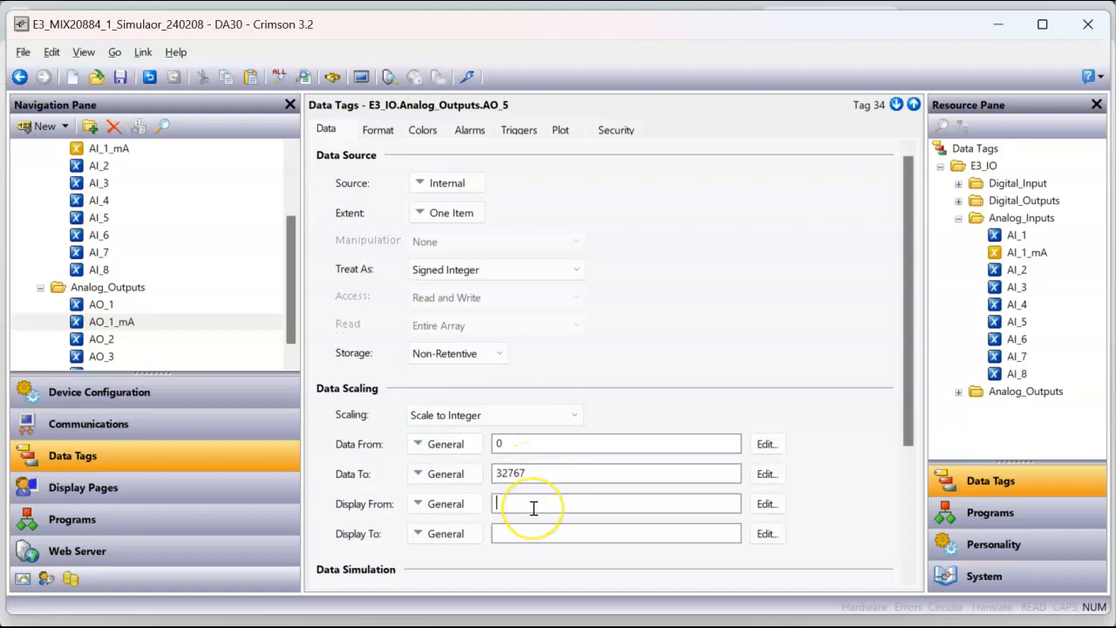
{"action": "left_click", "coordinate": [520, 534]}
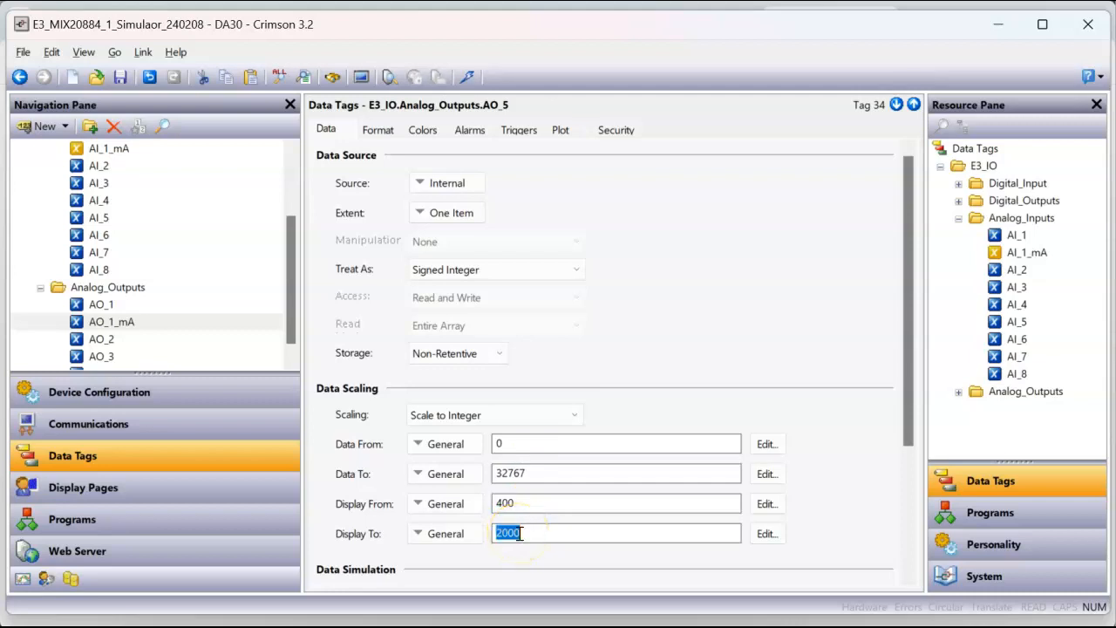
Step: Give AO_1_mA a Numeric format with 2 digits before and 2 after the decimal point and units mA
{"action": "left_click", "coordinate": [389, 135]}
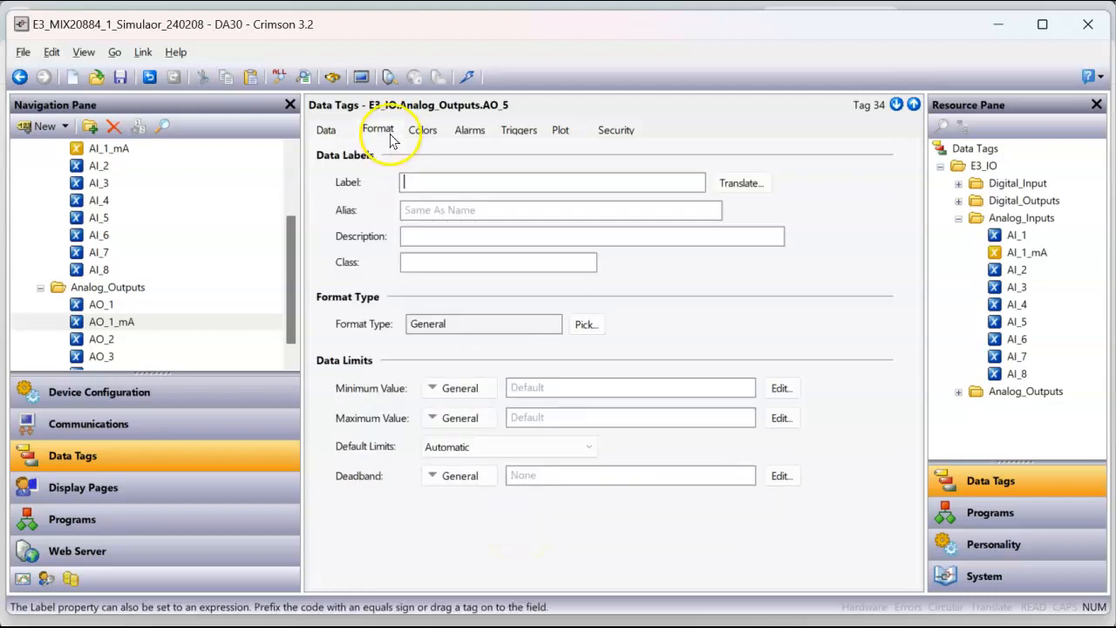
{"action": "left_click", "coordinate": [588, 327]}
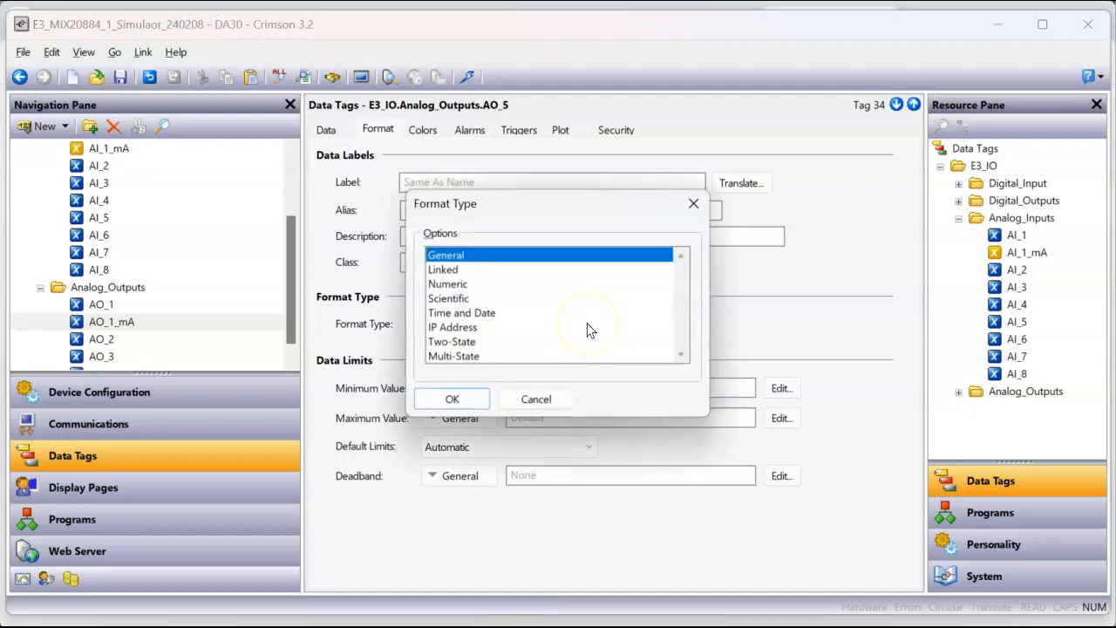
{"action": "left_click", "coordinate": [449, 284]}
{"action": "left_click", "coordinate": [453, 402]}
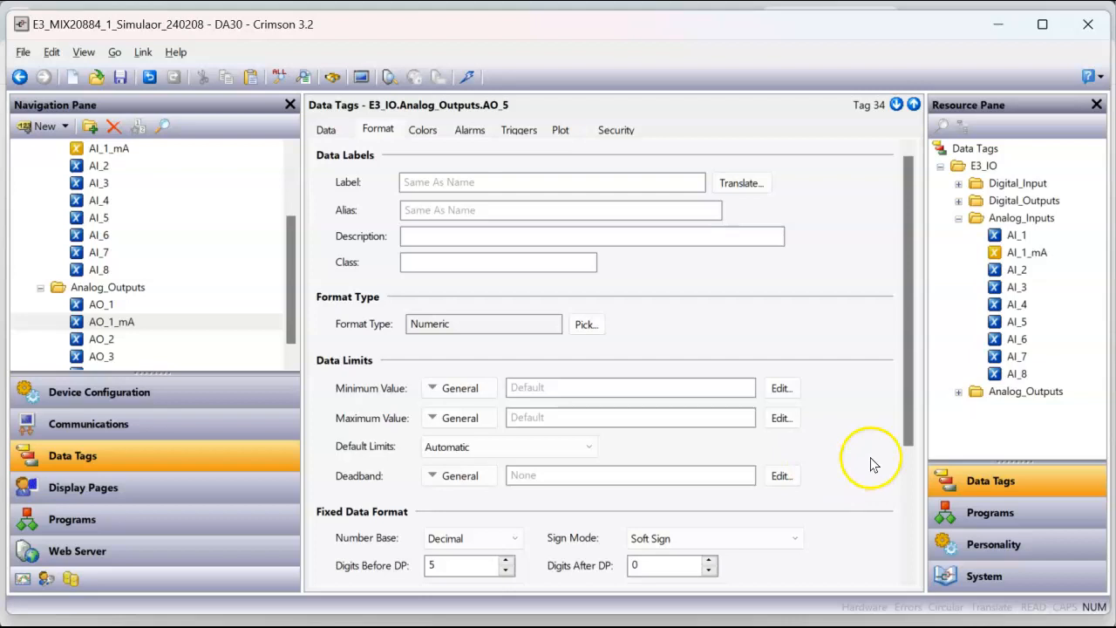
{"action": "left_click_drag", "start_coordinate": [907, 418], "coordinate": [903, 545]}
{"action": "left_click", "coordinate": [428, 470]}
{"action": "left_click", "coordinate": [505, 385]}
{"action": "left_click", "coordinate": [505, 385]}
{"action": "left_click", "coordinate": [709, 375]}
{"action": "left_click", "coordinate": [708, 384]}
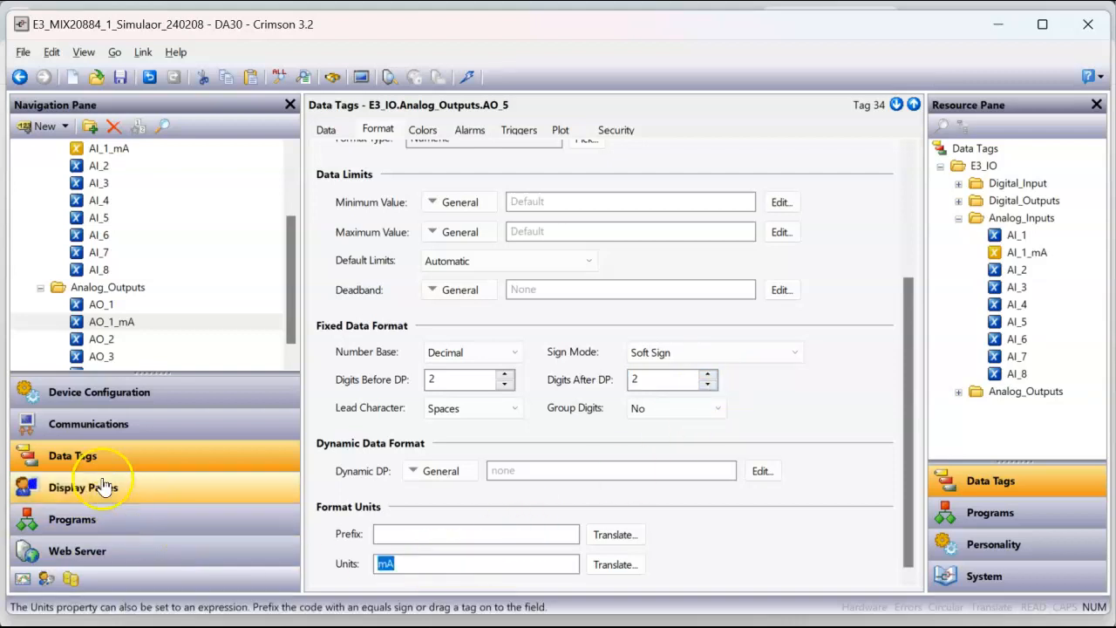
Step: Use the AO_1 tag as the data source of AO_1_mA
{"action": "left_click", "coordinate": [122, 323]}
{"action": "left_click", "coordinate": [122, 322]}
{"action": "left_click", "coordinate": [332, 131]}
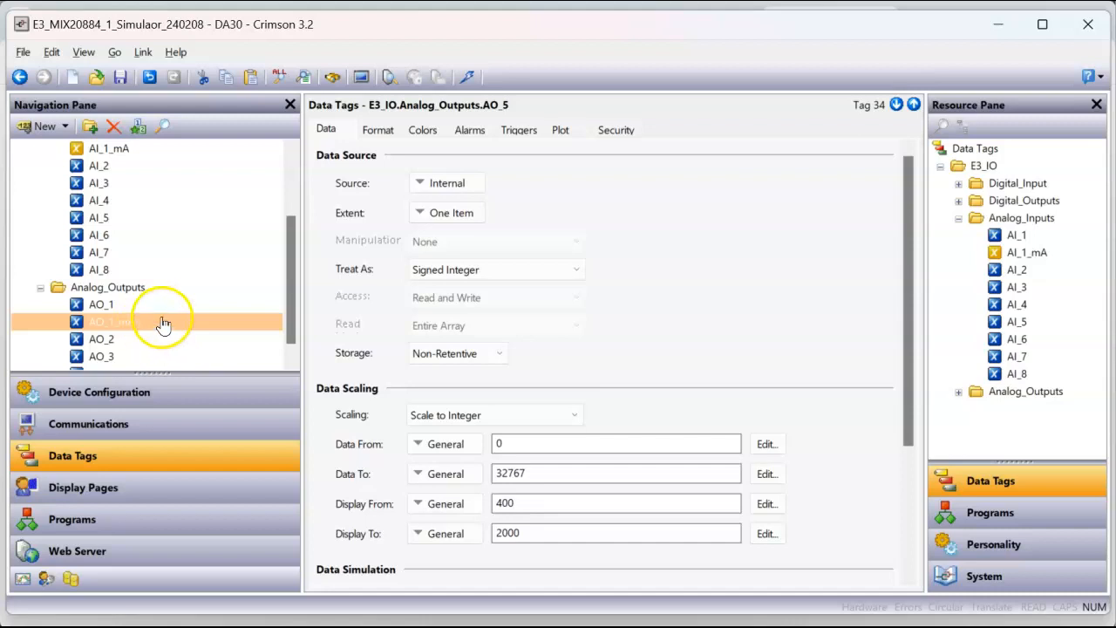
{"action": "left_click", "coordinate": [328, 130]}
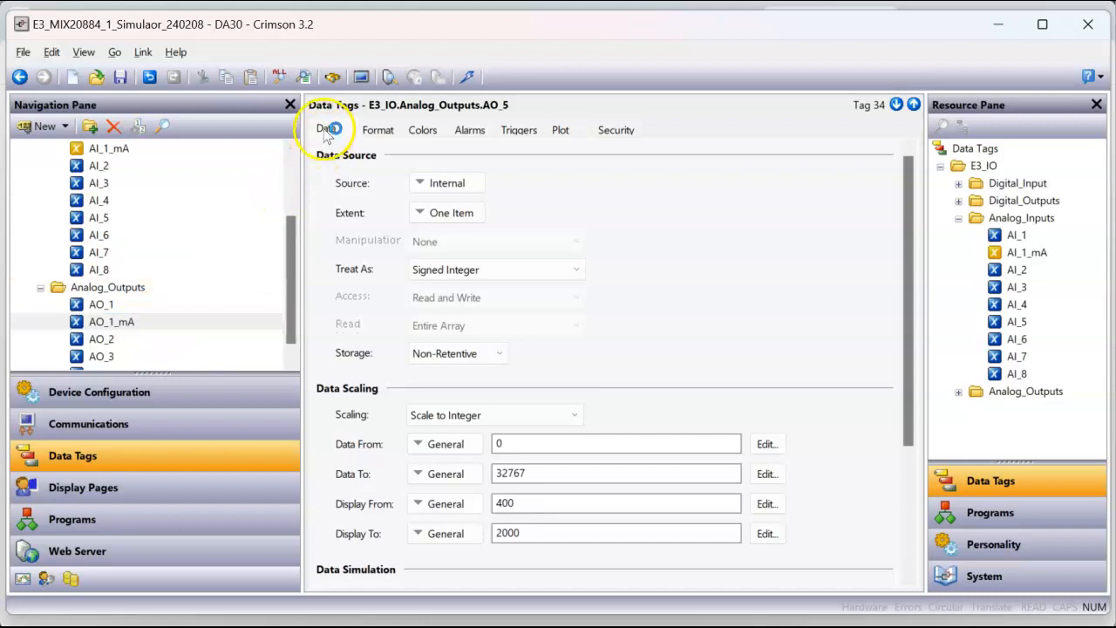
{"action": "left_click", "coordinate": [219, 307]}
{"action": "left_click", "coordinate": [212, 326]}
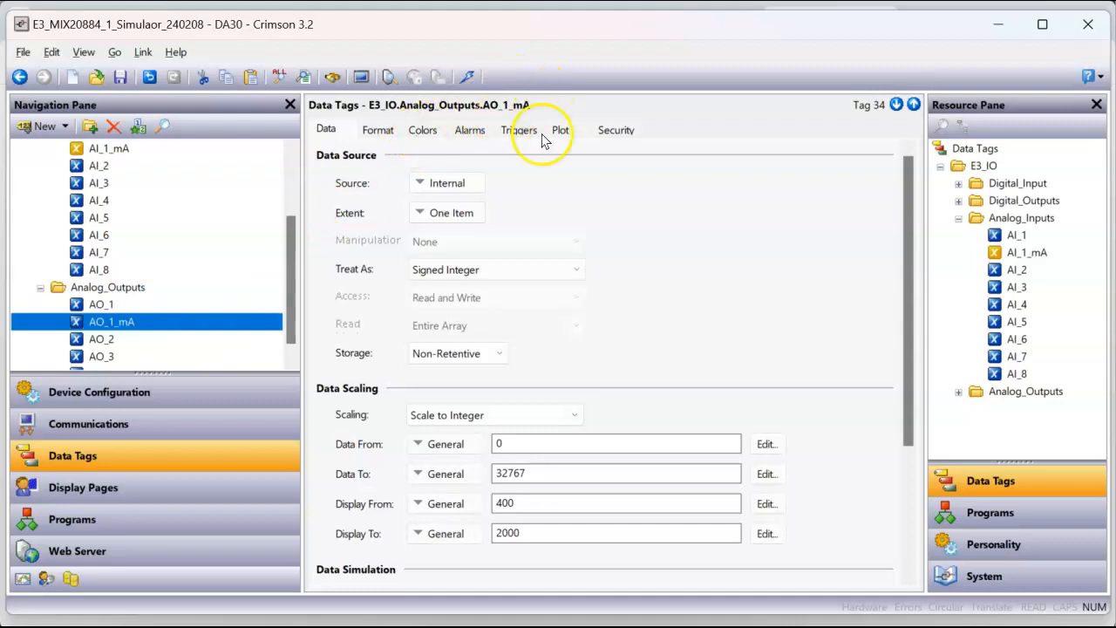
{"action": "left_click", "coordinate": [958, 218]}
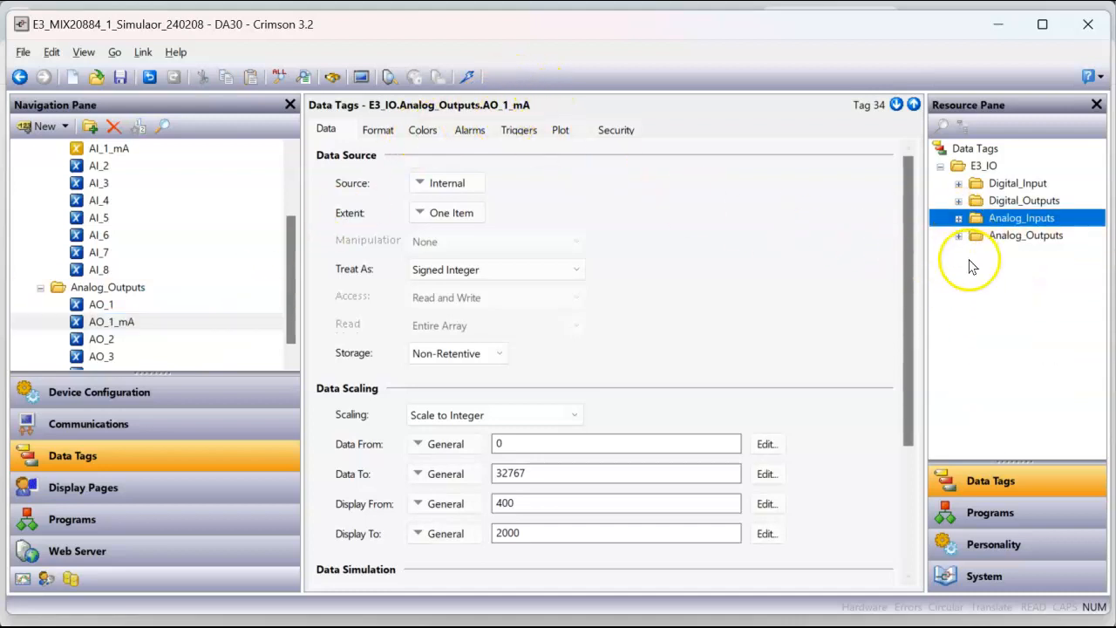
{"action": "left_click", "coordinate": [959, 237]}
{"action": "left_click_drag", "start_coordinate": [1019, 256], "coordinate": [452, 186]}
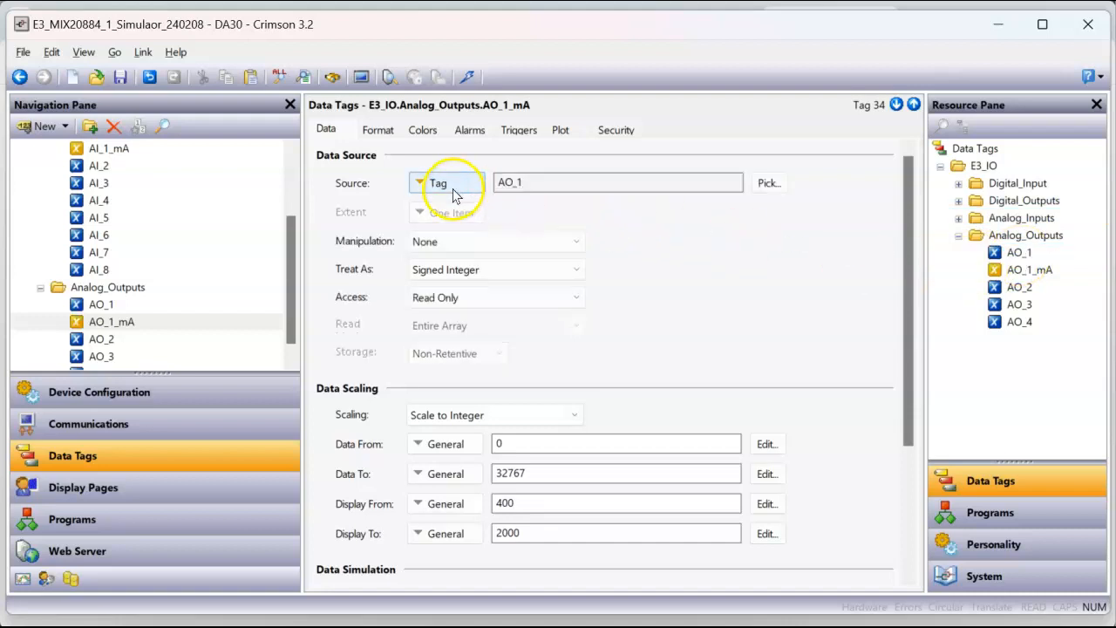
Step: Add a data box for AO_1_mA to Page1 below the analog outputs and download the database to the device
{"action": "left_click", "coordinate": [175, 485]}
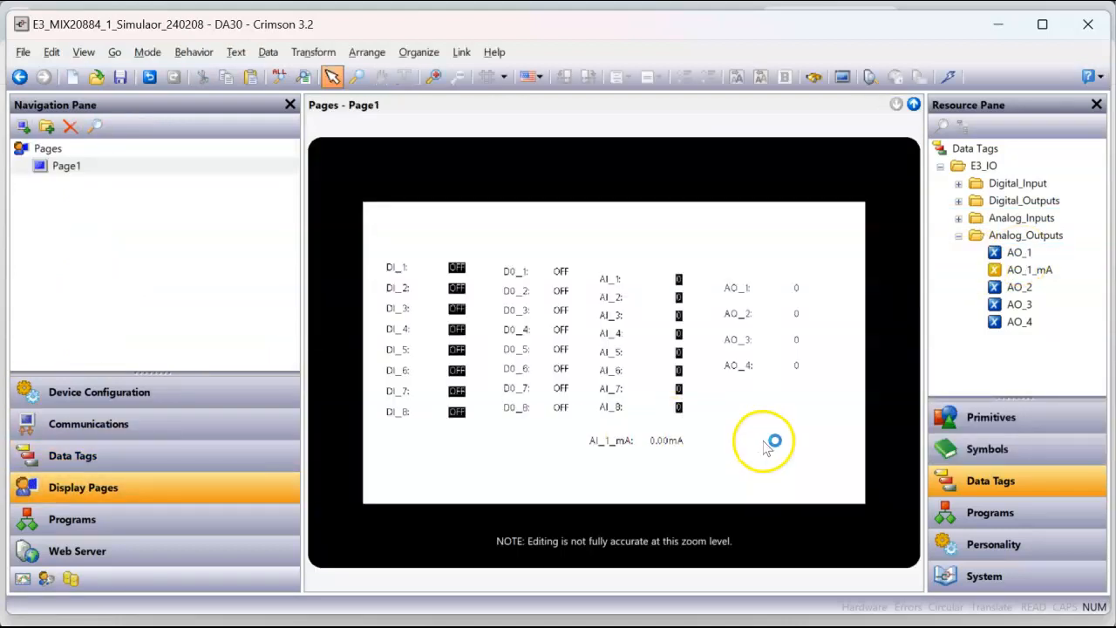
{"action": "left_click_drag", "start_coordinate": [1022, 272], "coordinate": [791, 451]}
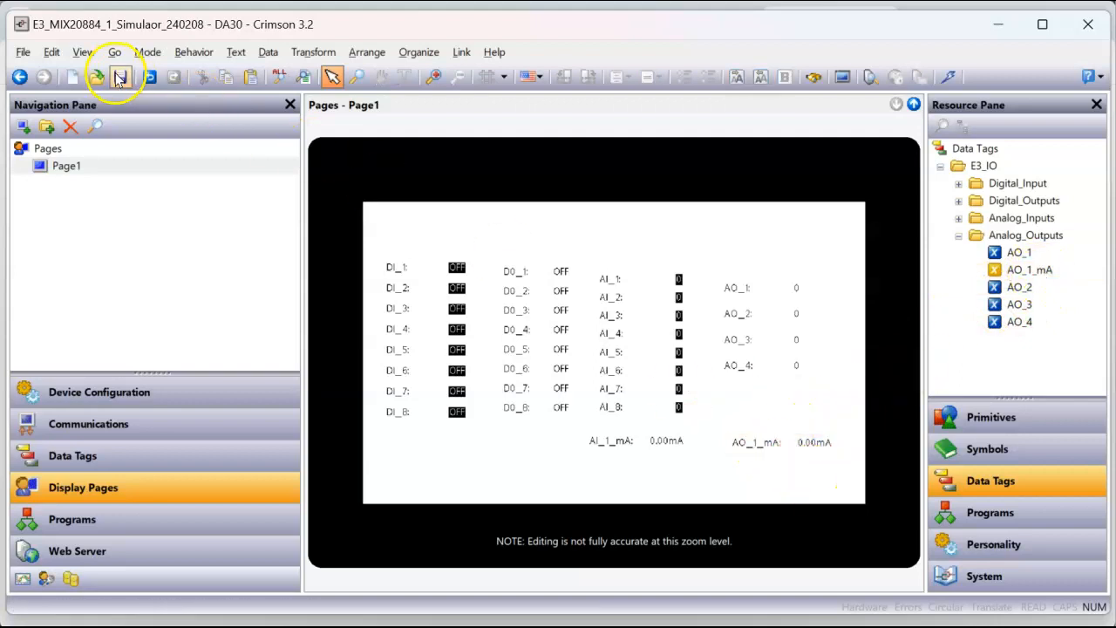
{"action": "left_click", "coordinate": [946, 77]}
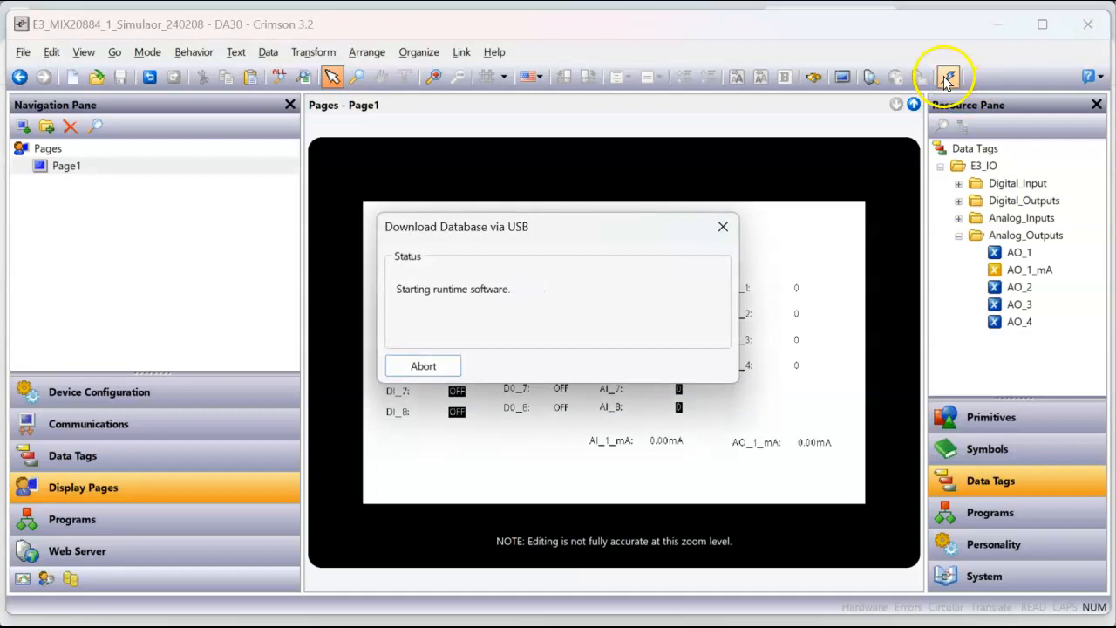
Step: Switch to the Remote View in Chrome, reconnect it and set AI_1 to 16000
{"action": "left_click", "coordinate": [392, 495]}
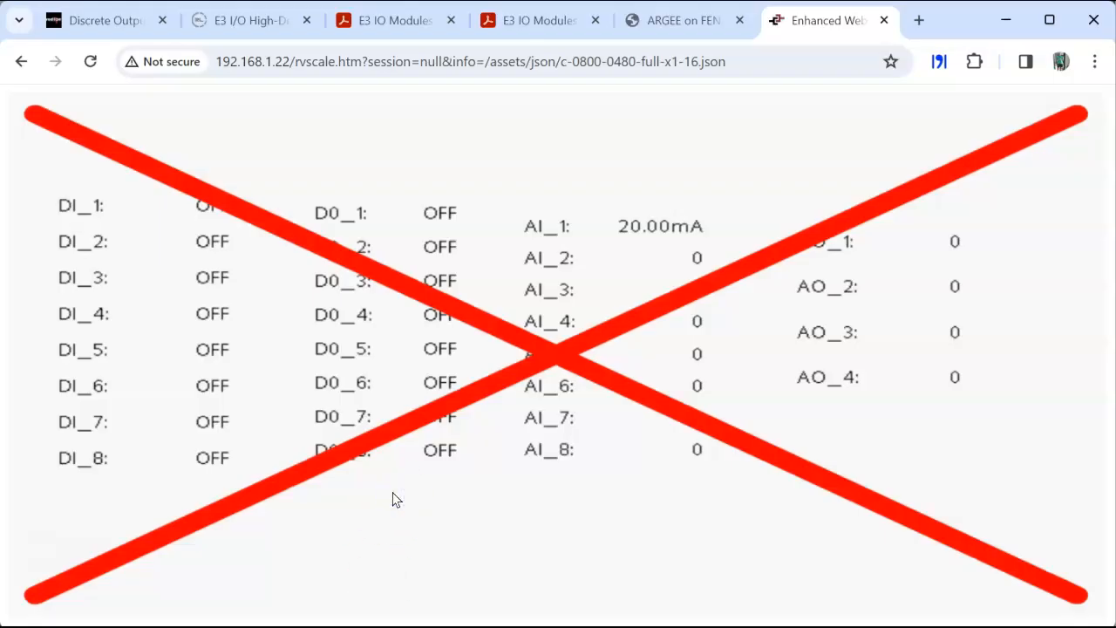
{"action": "left_click", "coordinate": [468, 511]}
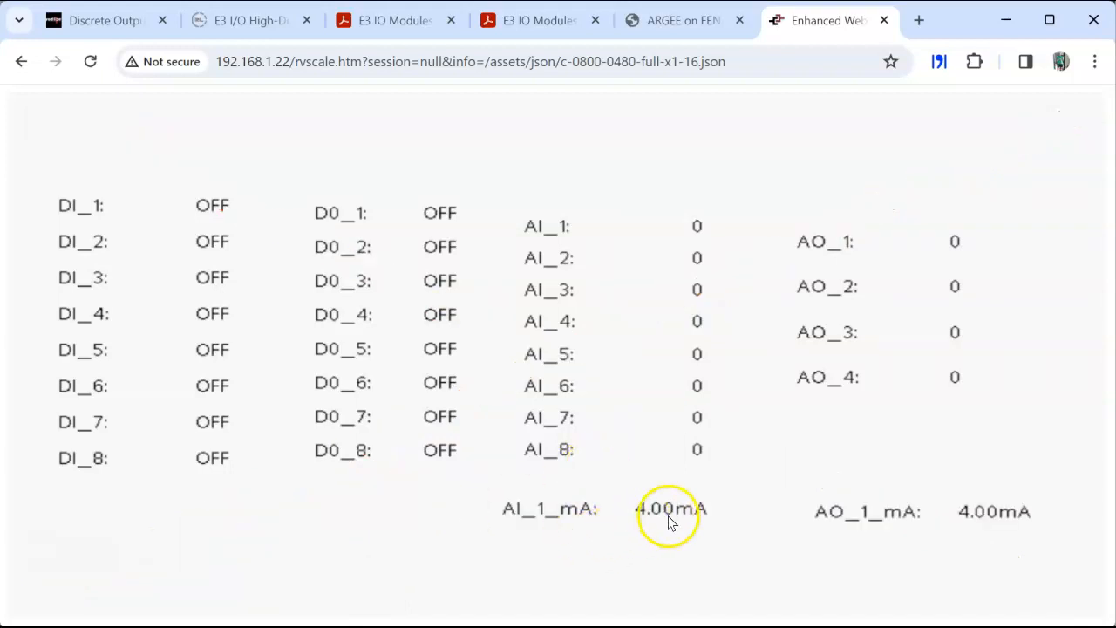
{"action": "left_click", "coordinate": [690, 228]}
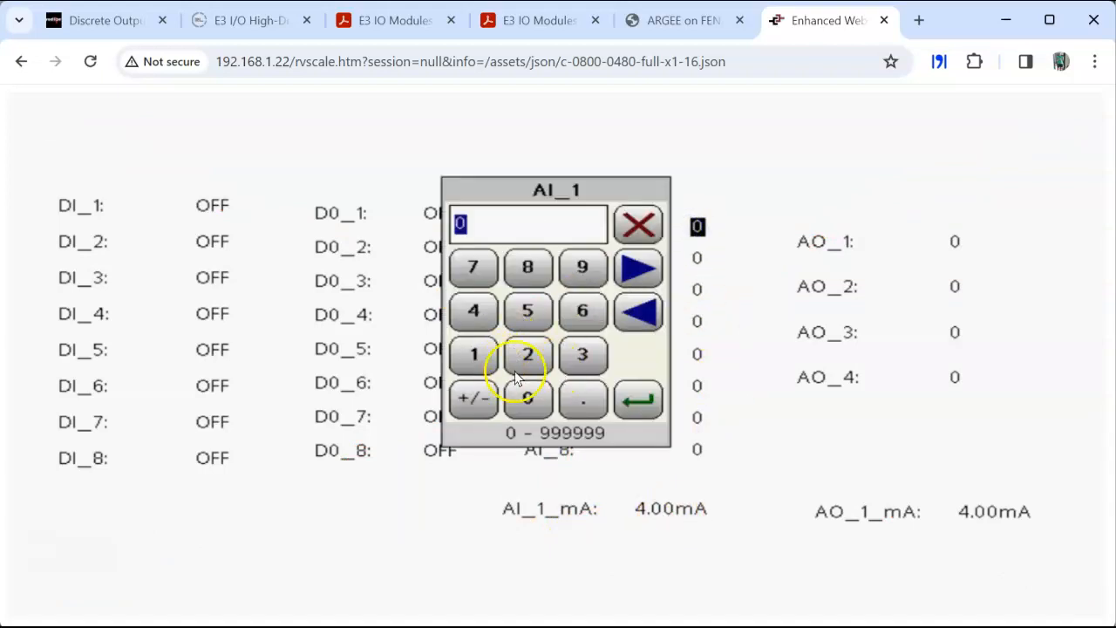
{"action": "left_click", "coordinate": [478, 354]}
{"action": "left_click", "coordinate": [583, 311]}
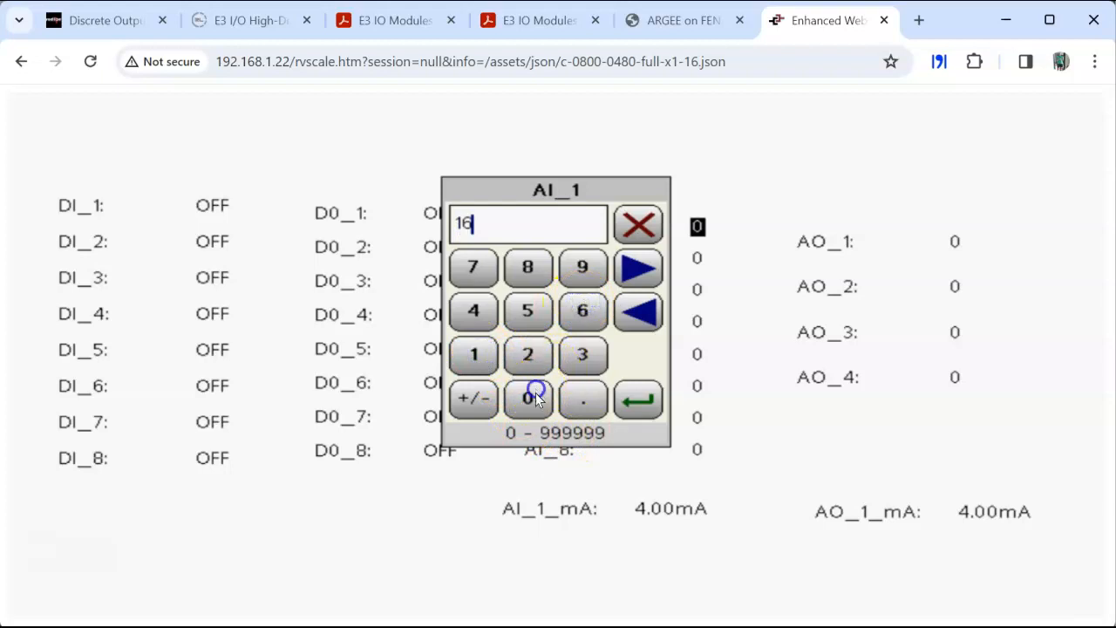
{"action": "left_click", "coordinate": [530, 399]}
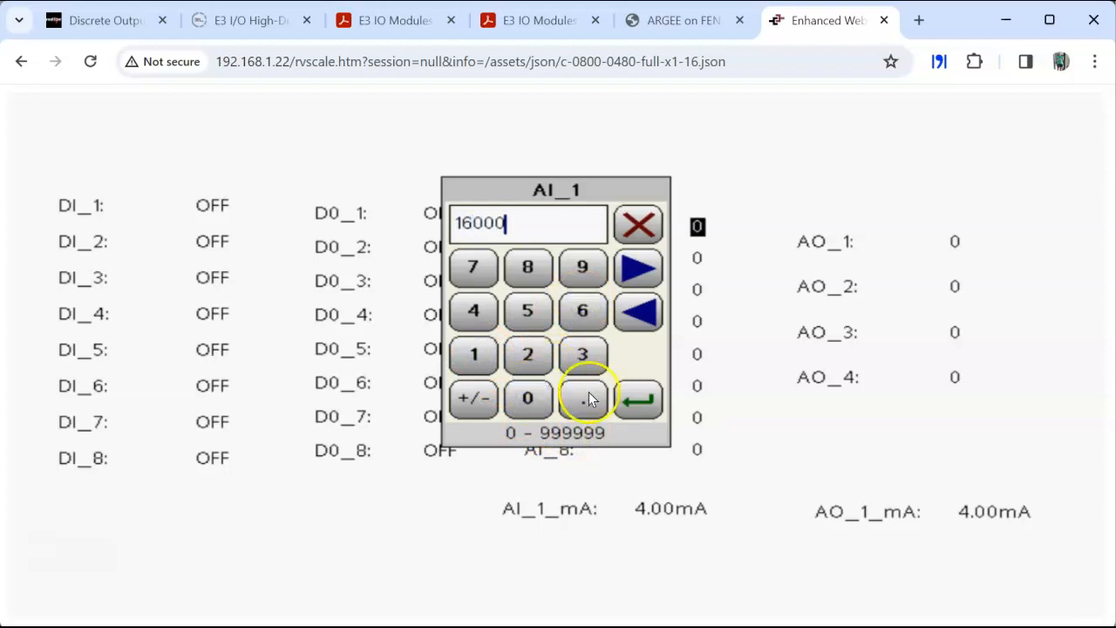
{"action": "left_click", "coordinate": [641, 400]}
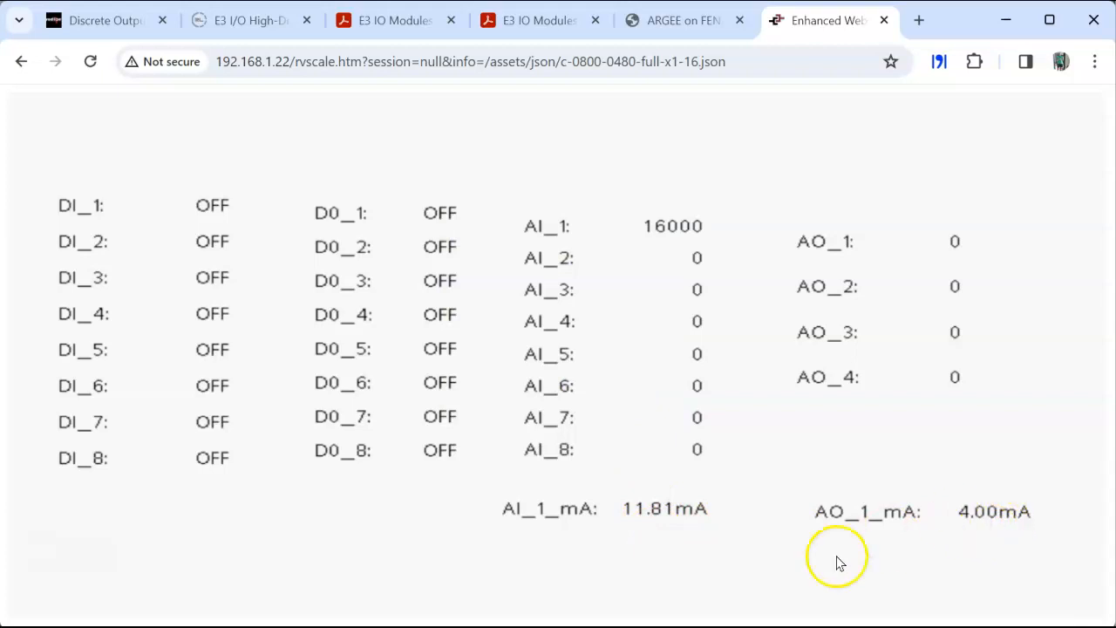
Step: Switch to the Crimson 3.2 Emulator, set AO_1 to 10000 and return to the Remote View in Chrome to check AO_1_mA
{"action": "left_click", "coordinate": [767, 626]}
{"action": "left_click", "coordinate": [754, 499]}
{"action": "left_click", "coordinate": [829, 199]}
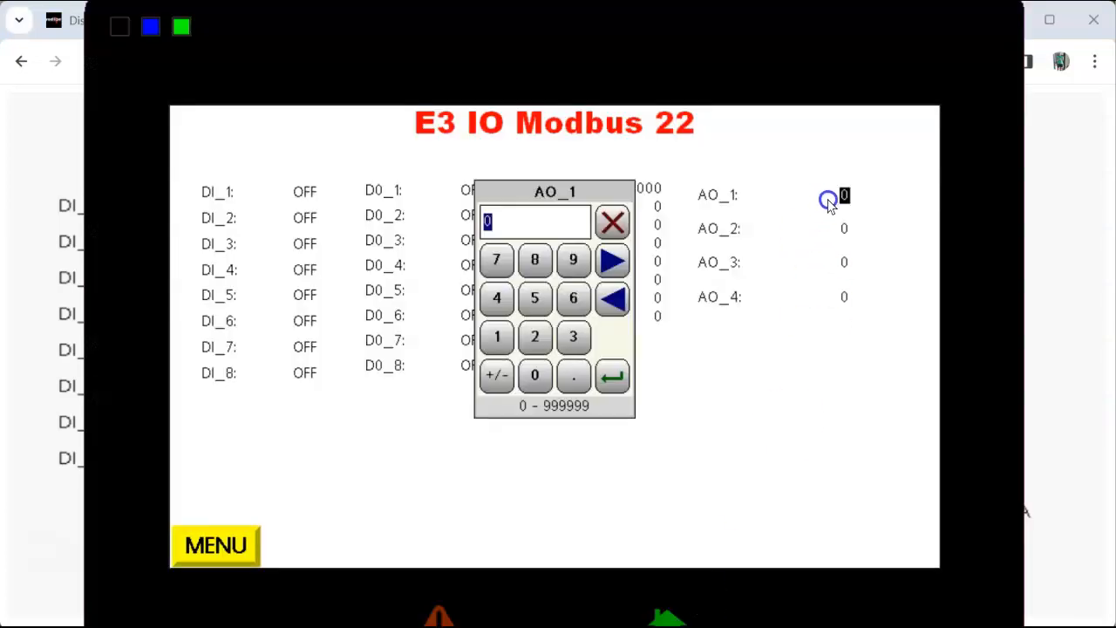
{"action": "left_click", "coordinate": [534, 373]}
{"action": "left_click", "coordinate": [536, 373]}
{"action": "left_click", "coordinate": [614, 375]}
{"action": "left_click", "coordinate": [481, 601]}
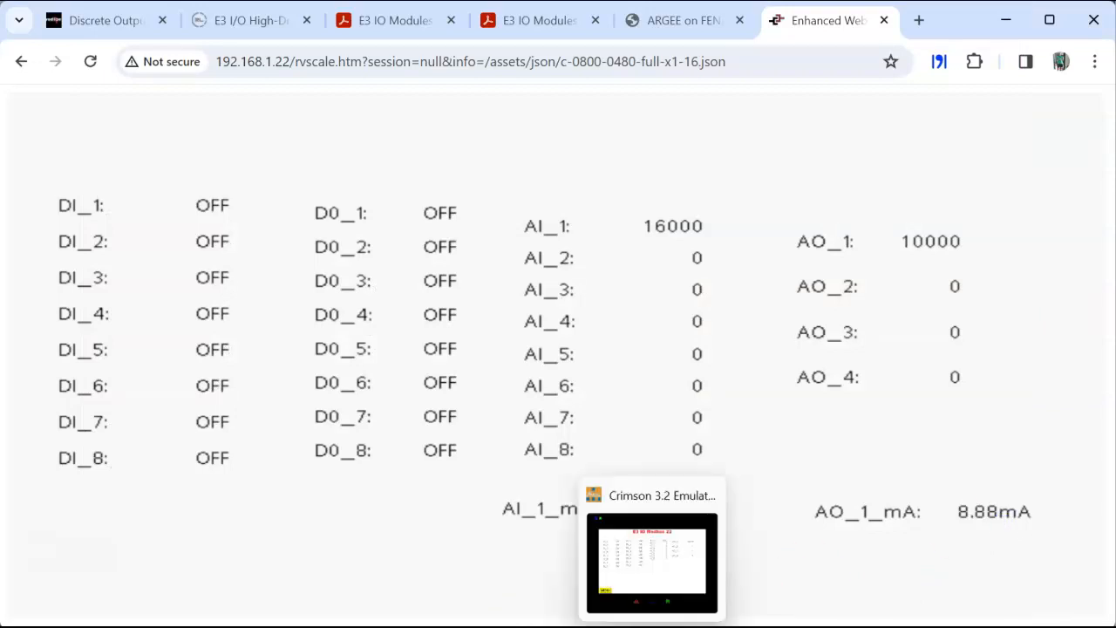
Step: Switch to the Crimson 3.2 Emulator and set AO_1 to 32000
{"action": "left_click", "coordinate": [654, 567]}
{"action": "left_click", "coordinate": [811, 206]}
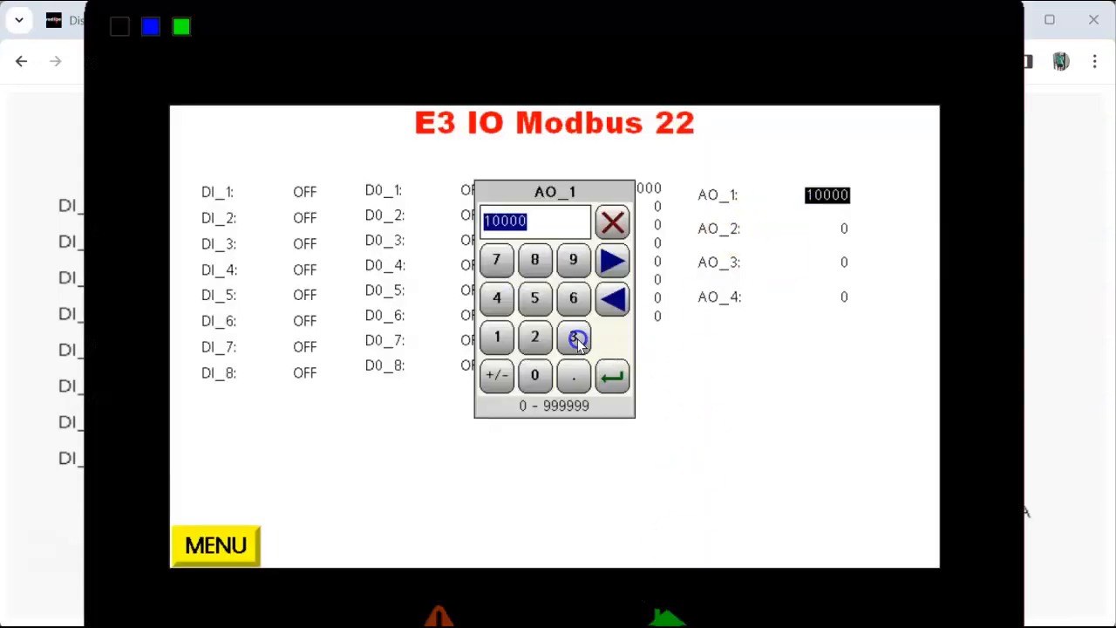
{"action": "left_click", "coordinate": [579, 342]}
{"action": "left_click", "coordinate": [539, 340]}
{"action": "left_click", "coordinate": [612, 375]}
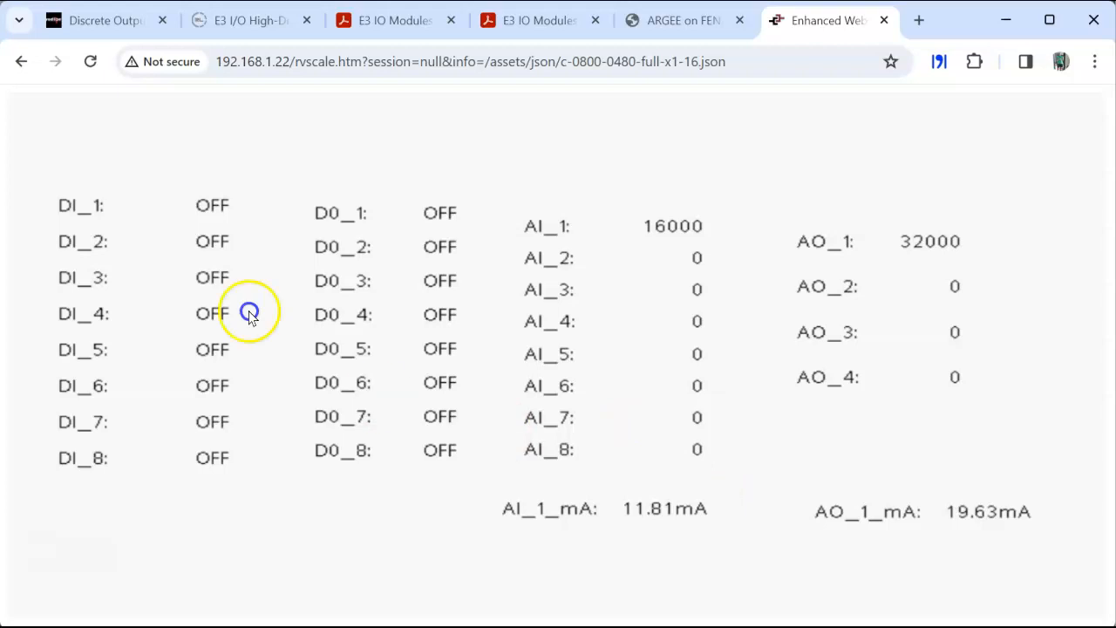
Step: In the Chrome Remote View, set the digital inputs DI_1 and DI_3 to ON
{"action": "left_click", "coordinate": [220, 206]}
{"action": "left_click", "coordinate": [468, 315]}
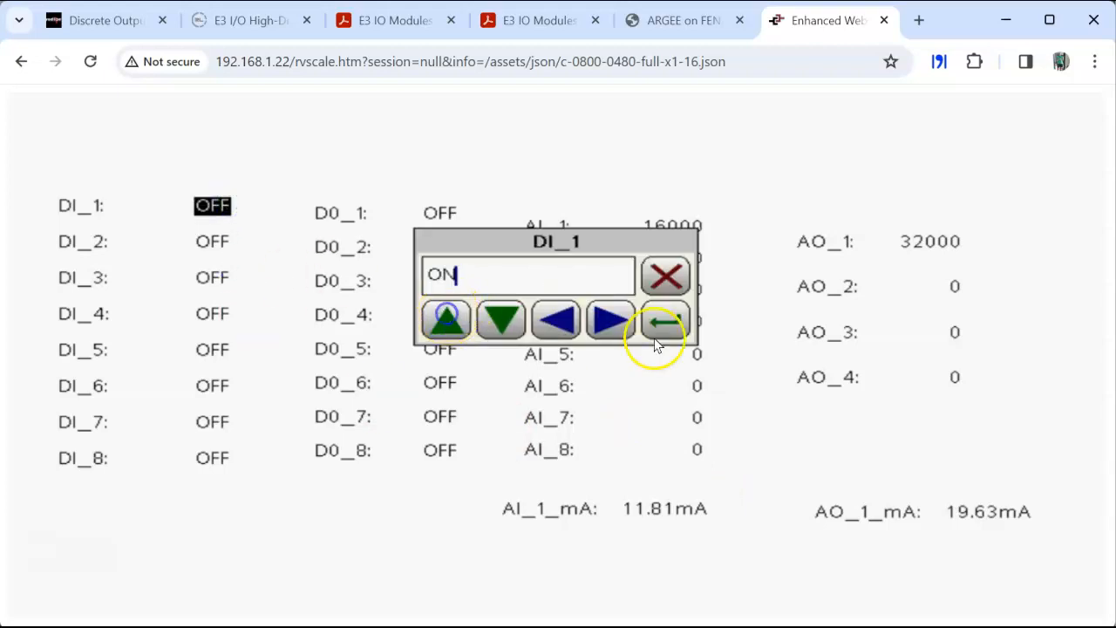
{"action": "left_click", "coordinate": [665, 319]}
{"action": "left_click", "coordinate": [220, 281]}
{"action": "left_click", "coordinate": [444, 317]}
{"action": "left_click", "coordinate": [672, 305]}
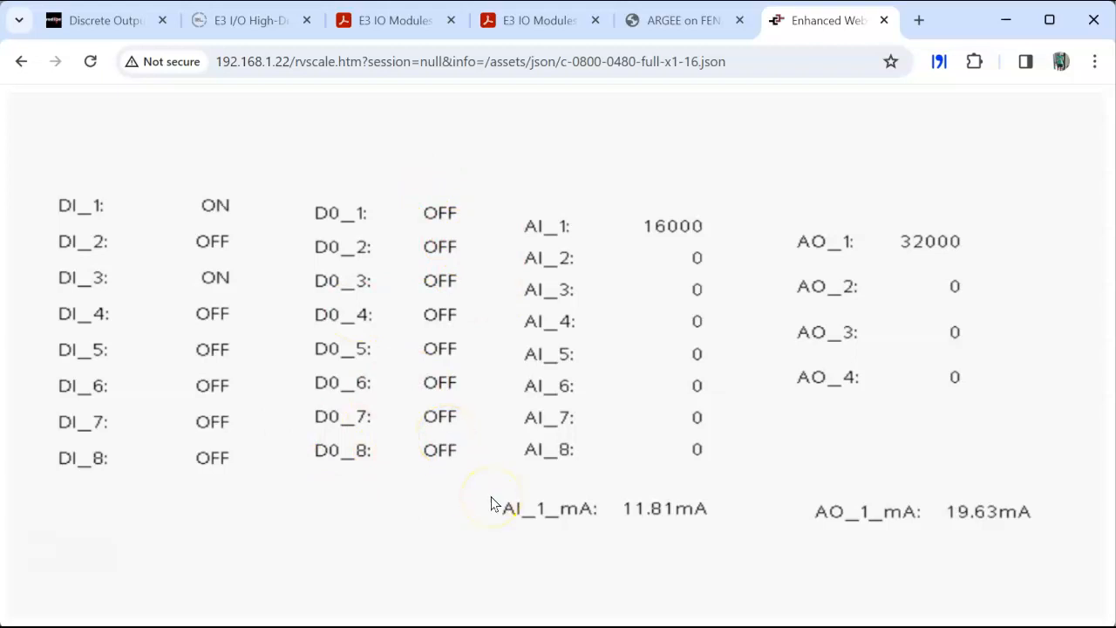
Step: Switch to the E3_MIX20884_1 simulator database in Crimson 3.2 and show the communications settings of its Analog_Outputs block
{"action": "mouse_move", "coordinate": [567, 621]}
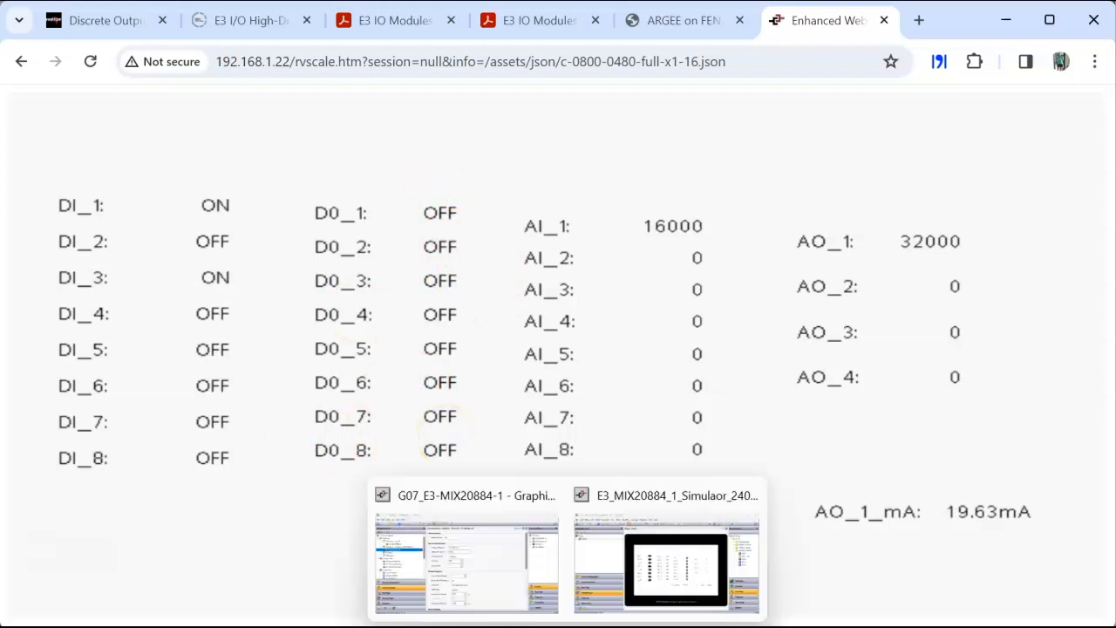
{"action": "left_click", "coordinate": [644, 574]}
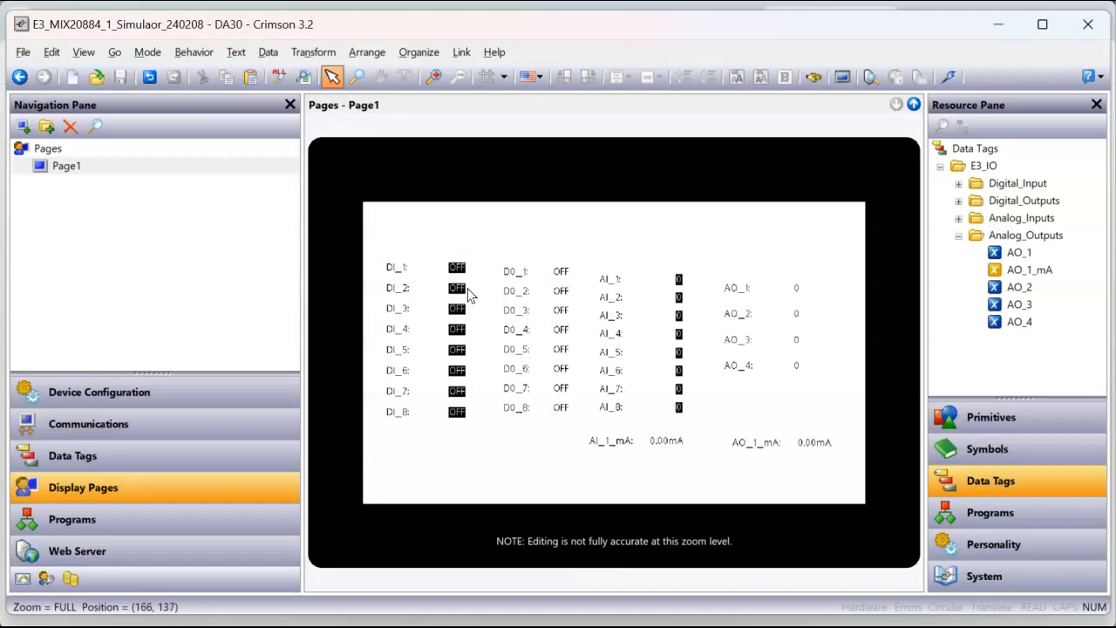
{"action": "left_click", "coordinate": [129, 425]}
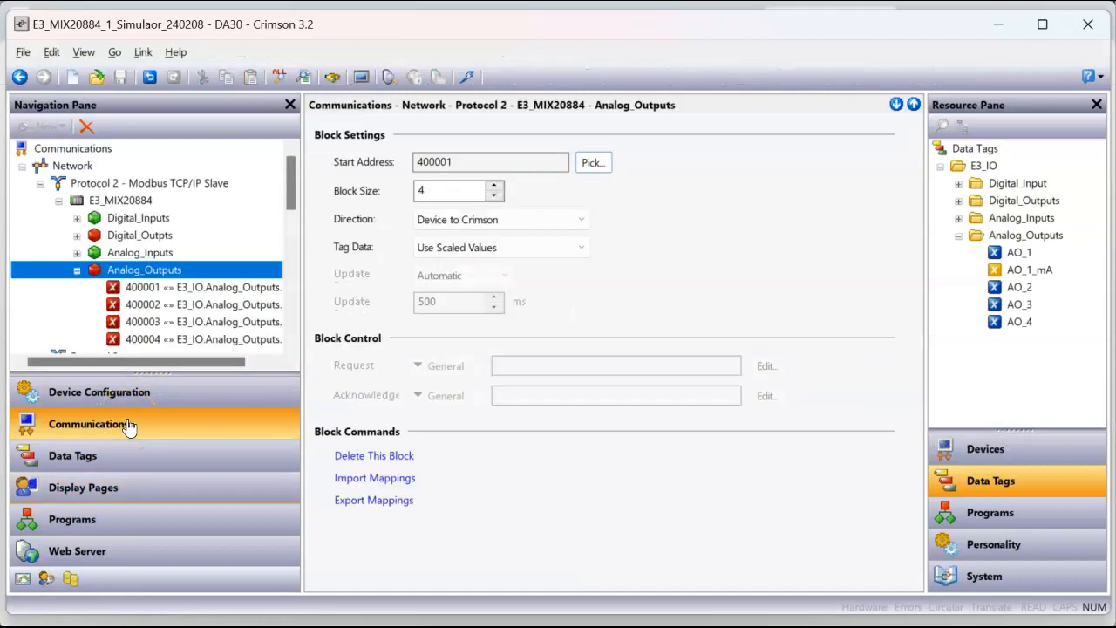